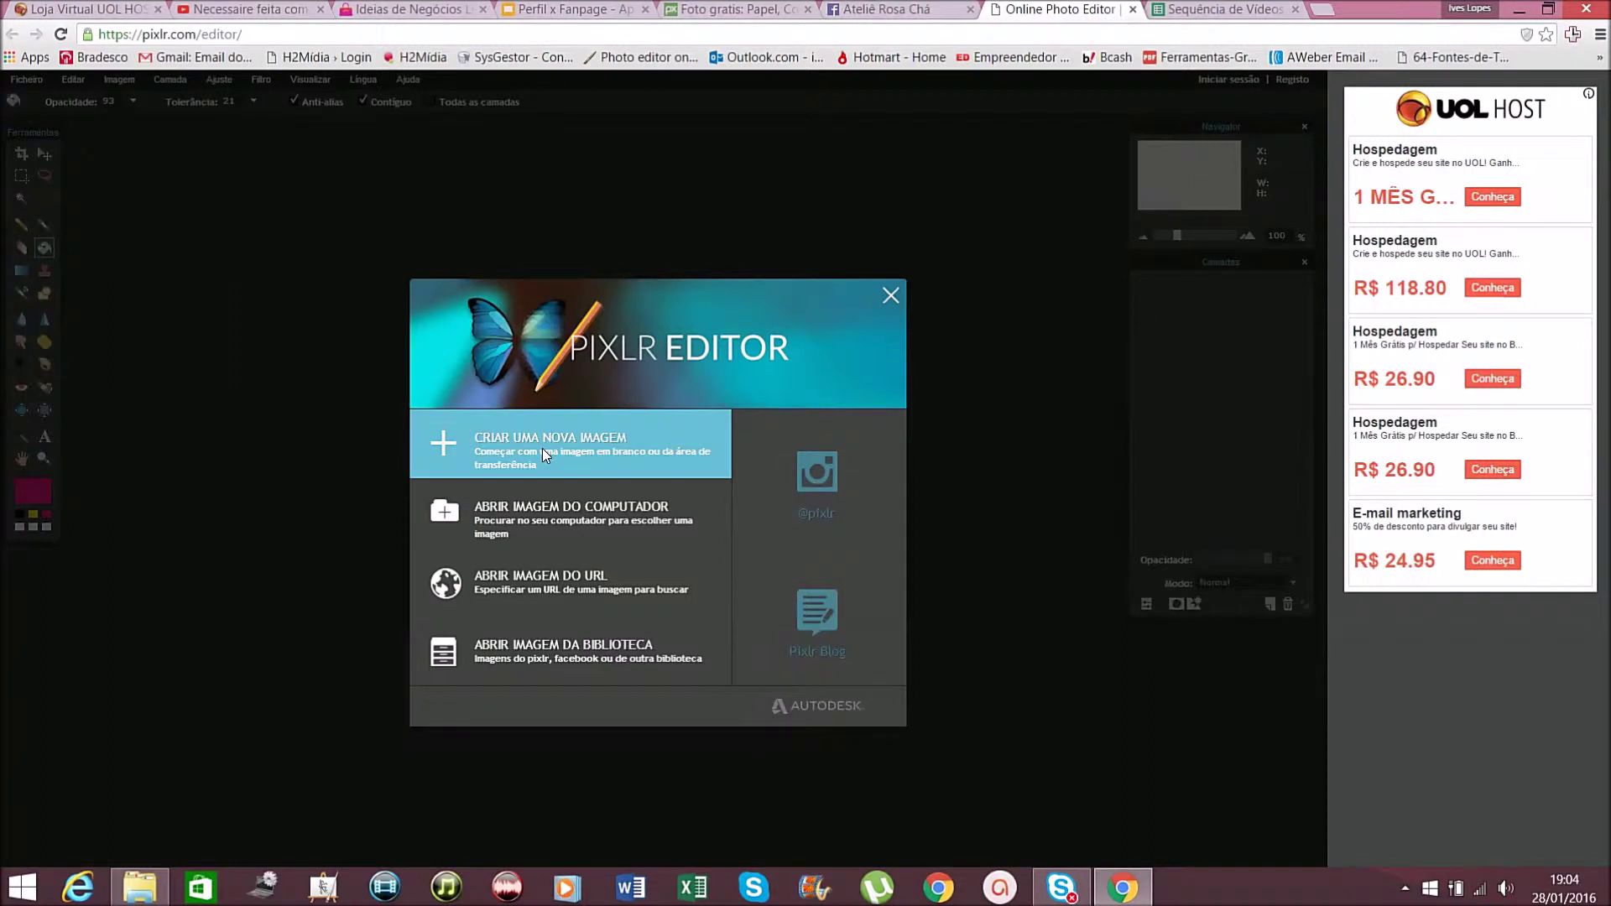
Create a new blank image 851 px wide and 315 px high
{"action": "left_click", "coordinate": [542, 448]}
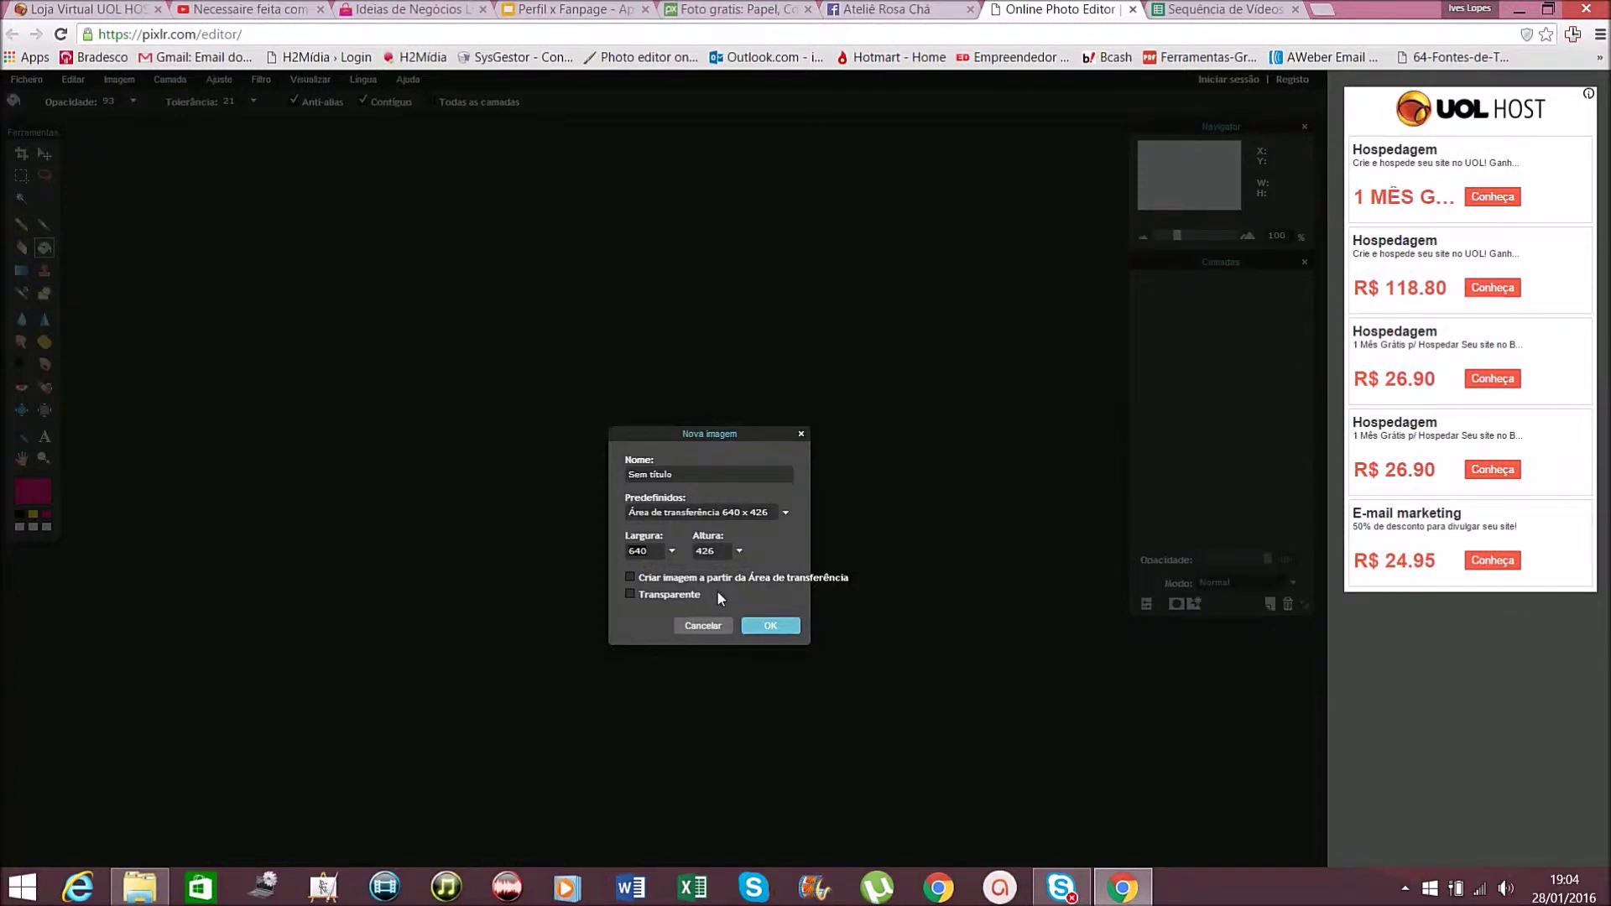
{"action": "key", "text": "BackSpace"}
{"action": "key", "text": "BackSpace"}
{"action": "key", "text": "BackSpace"}
{"action": "type", "text": "851"}
{"action": "left_click", "coordinate": [769, 626]}
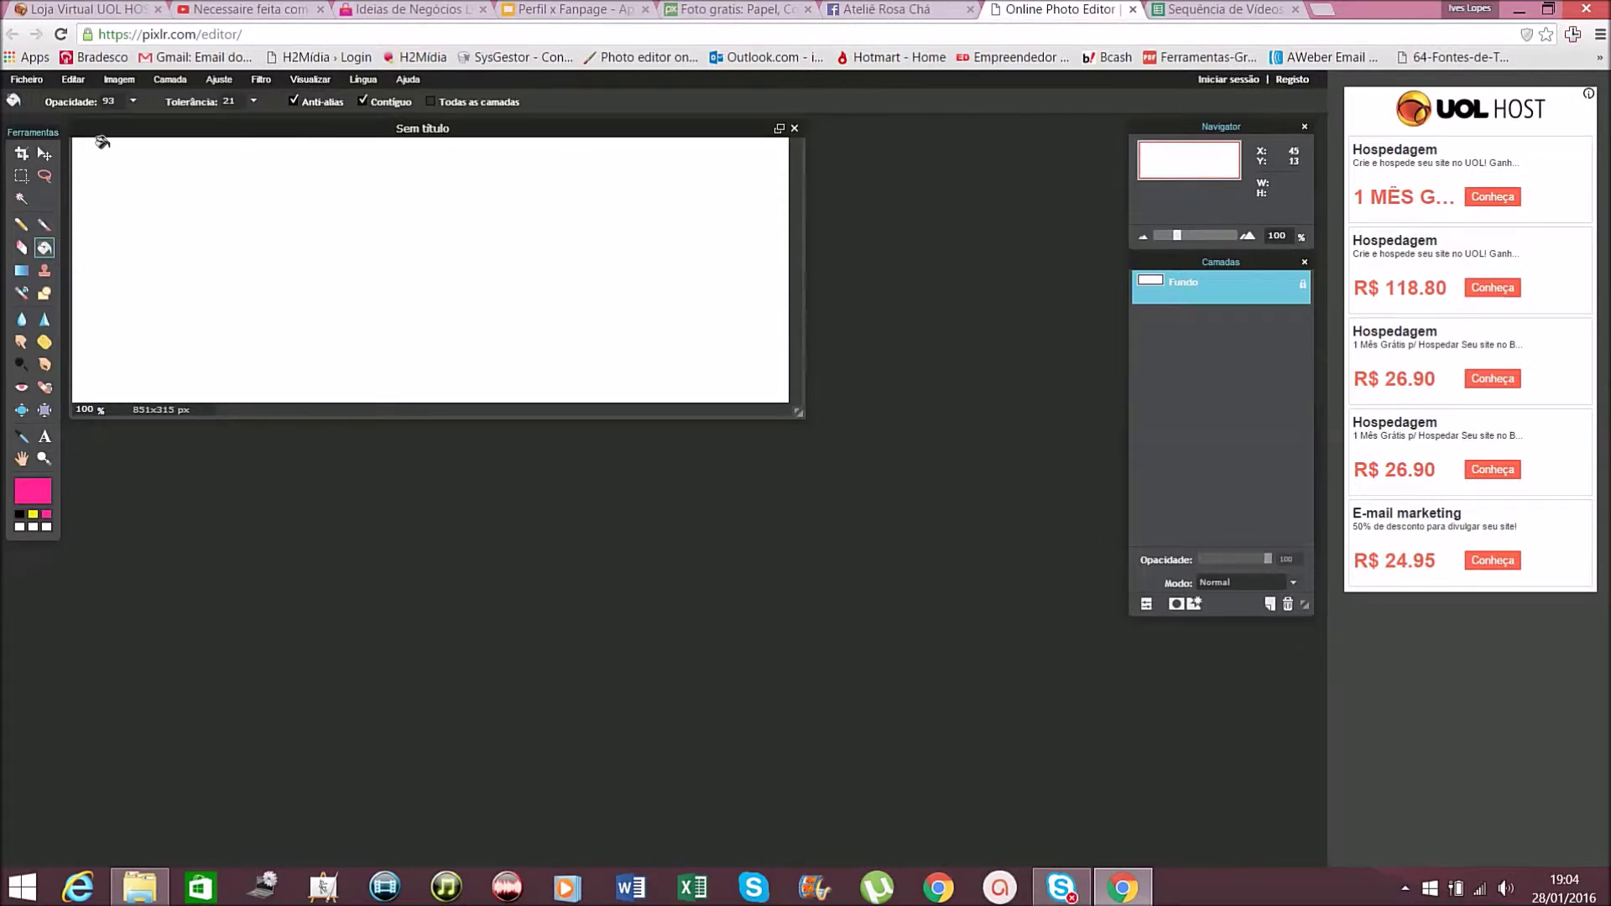
Open the image paper-571937_1920 from the computer's Downloads folder
{"action": "left_click", "coordinate": [34, 80]}
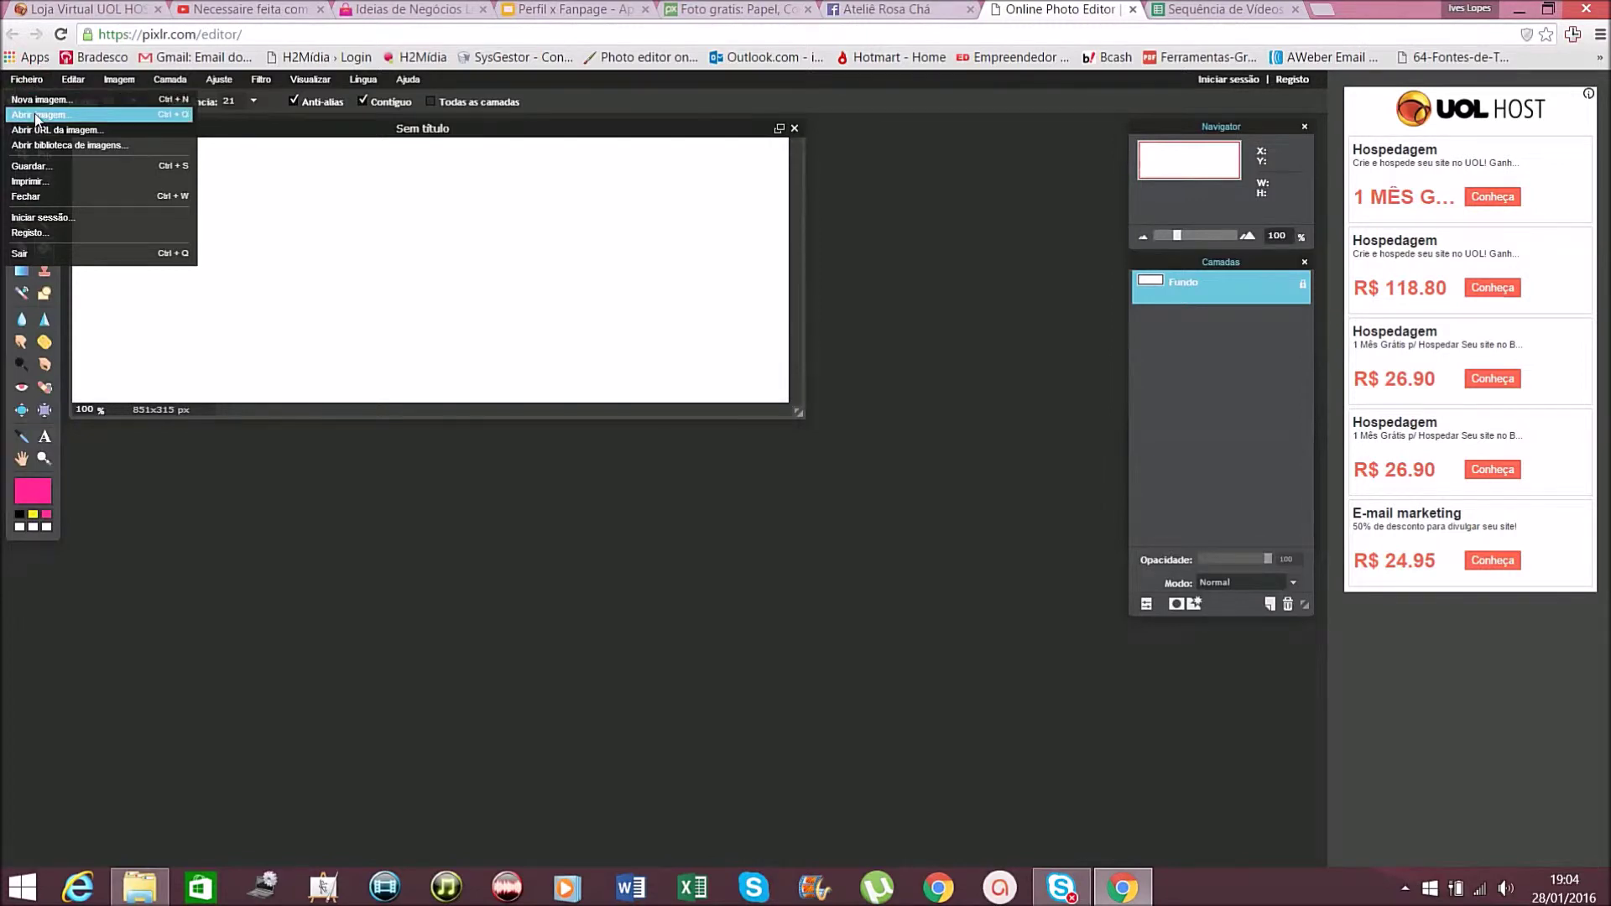
{"action": "left_click", "coordinate": [33, 113]}
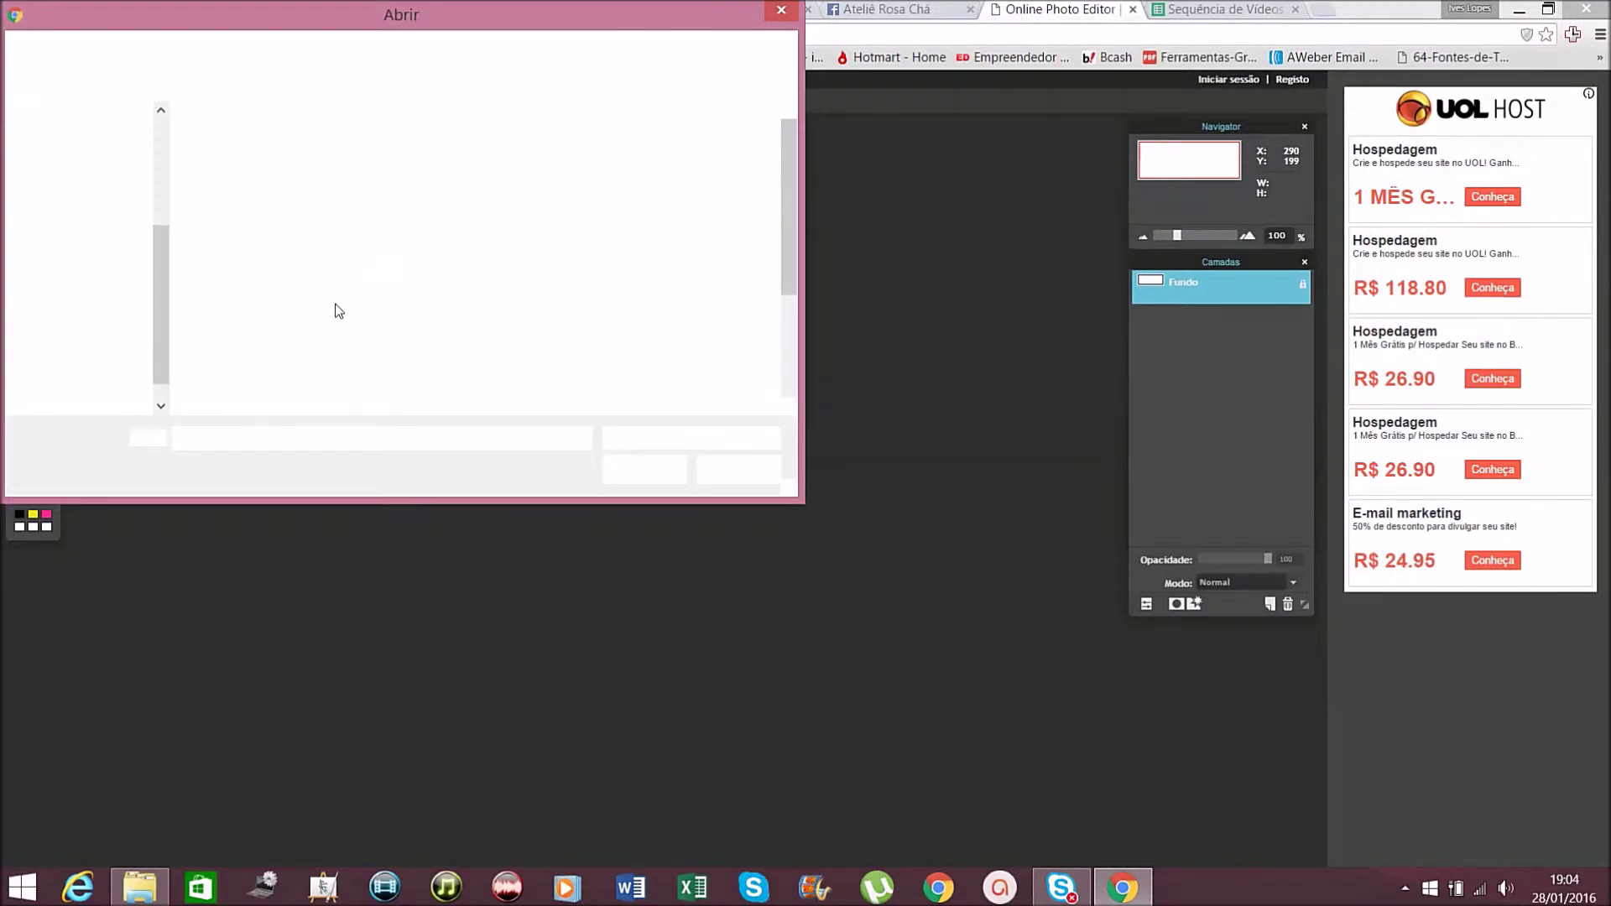
{"action": "left_click", "coordinate": [94, 204]}
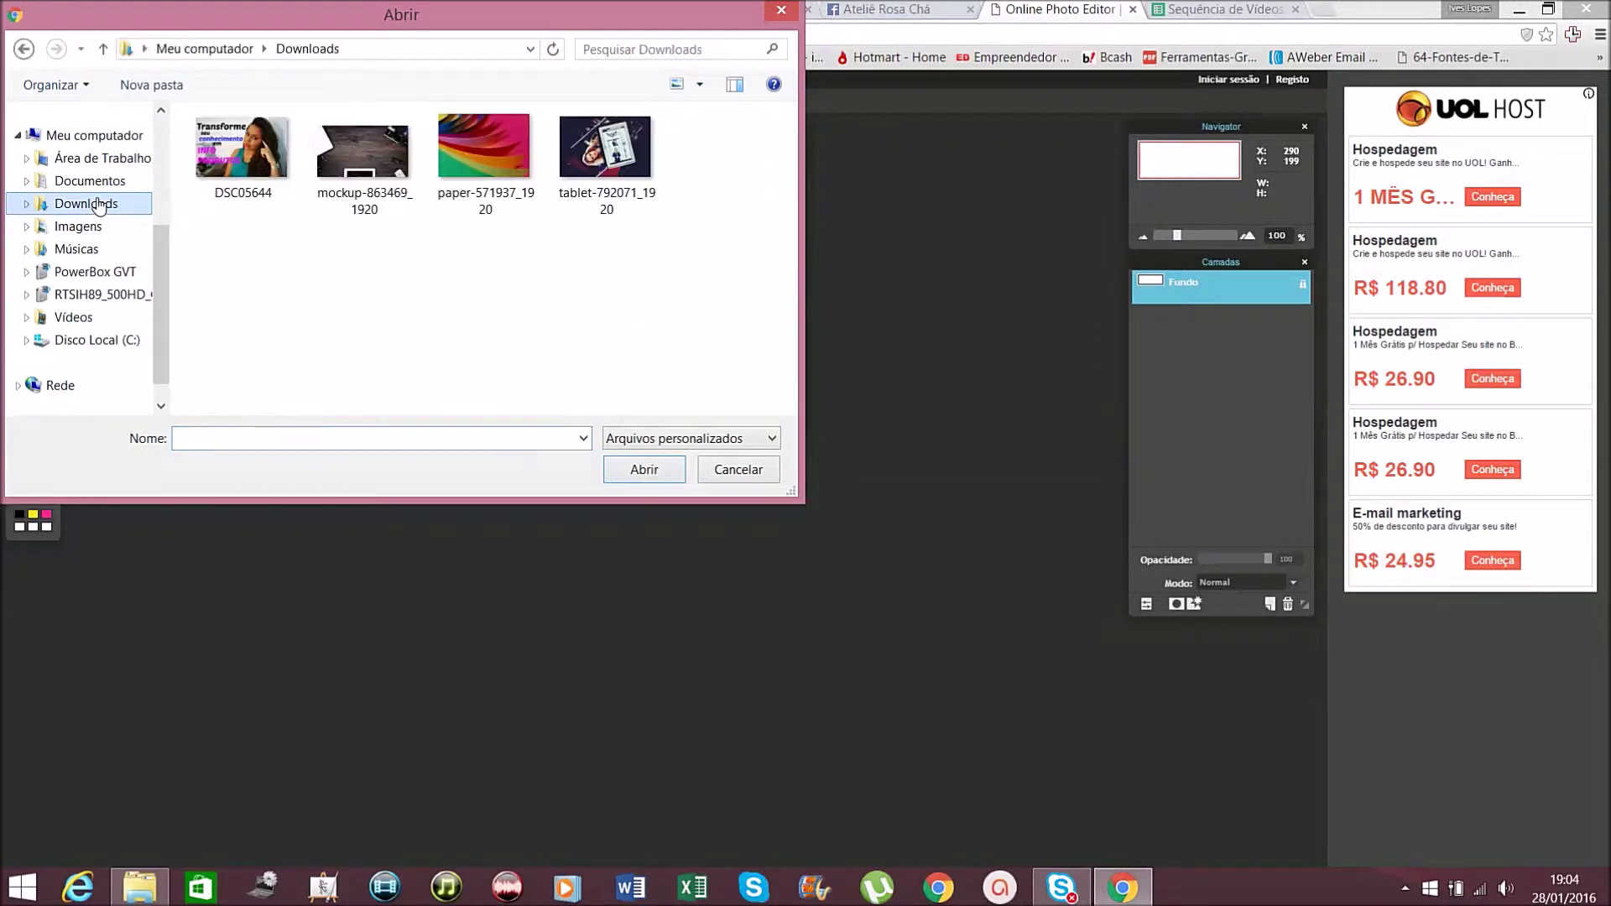
{"action": "left_click", "coordinate": [485, 155]}
{"action": "left_click", "coordinate": [642, 470]}
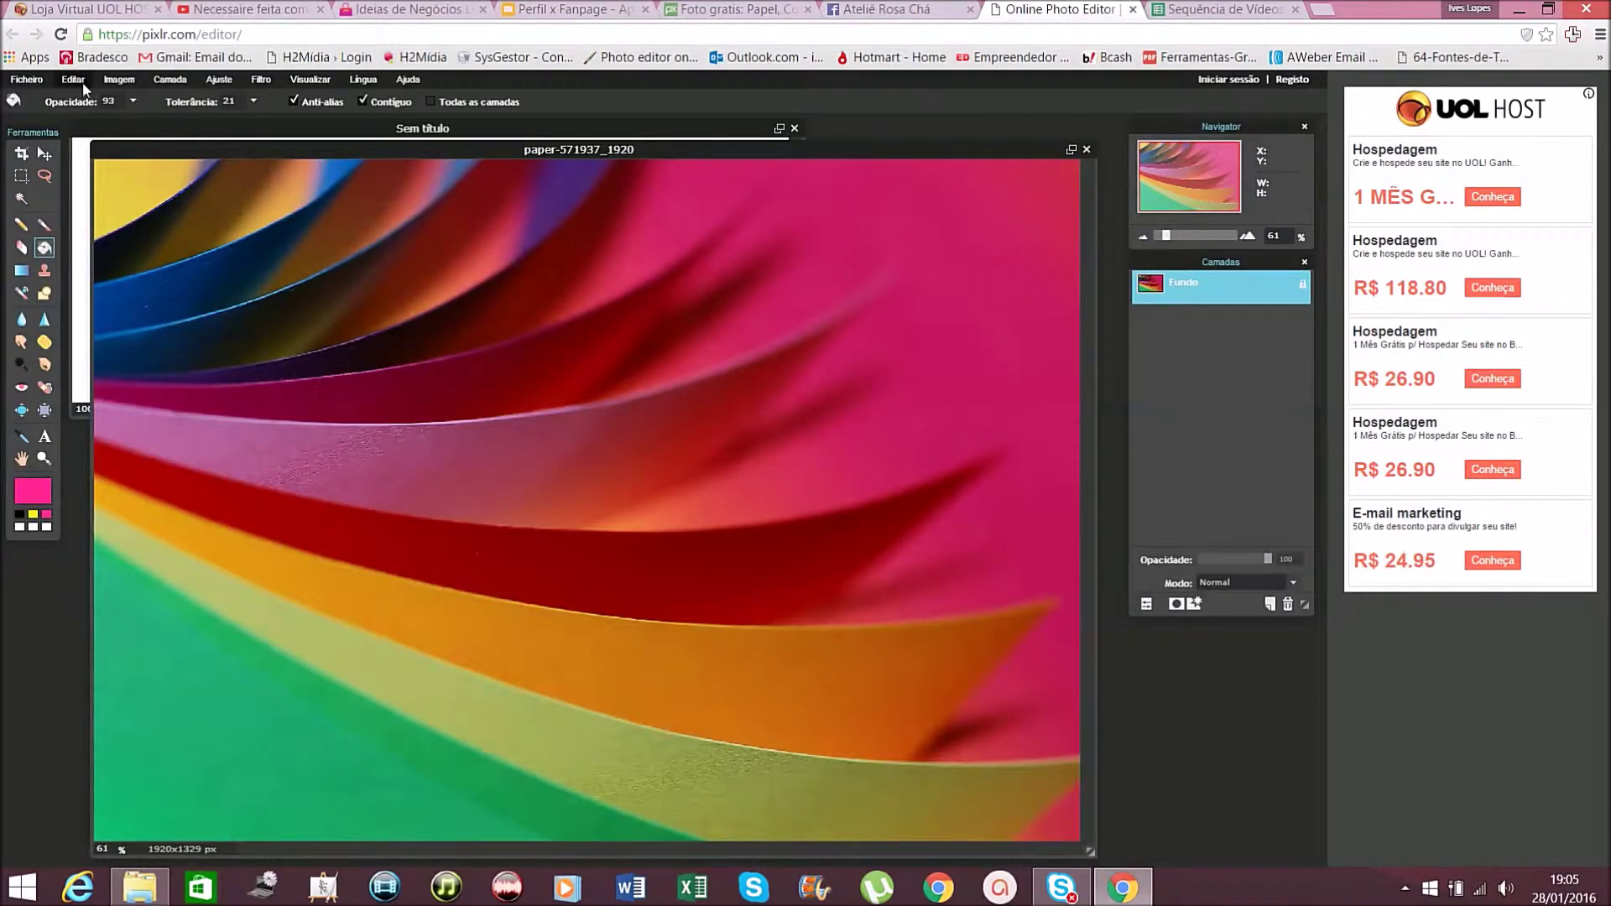
{"action": "left_click", "coordinate": [363, 81]}
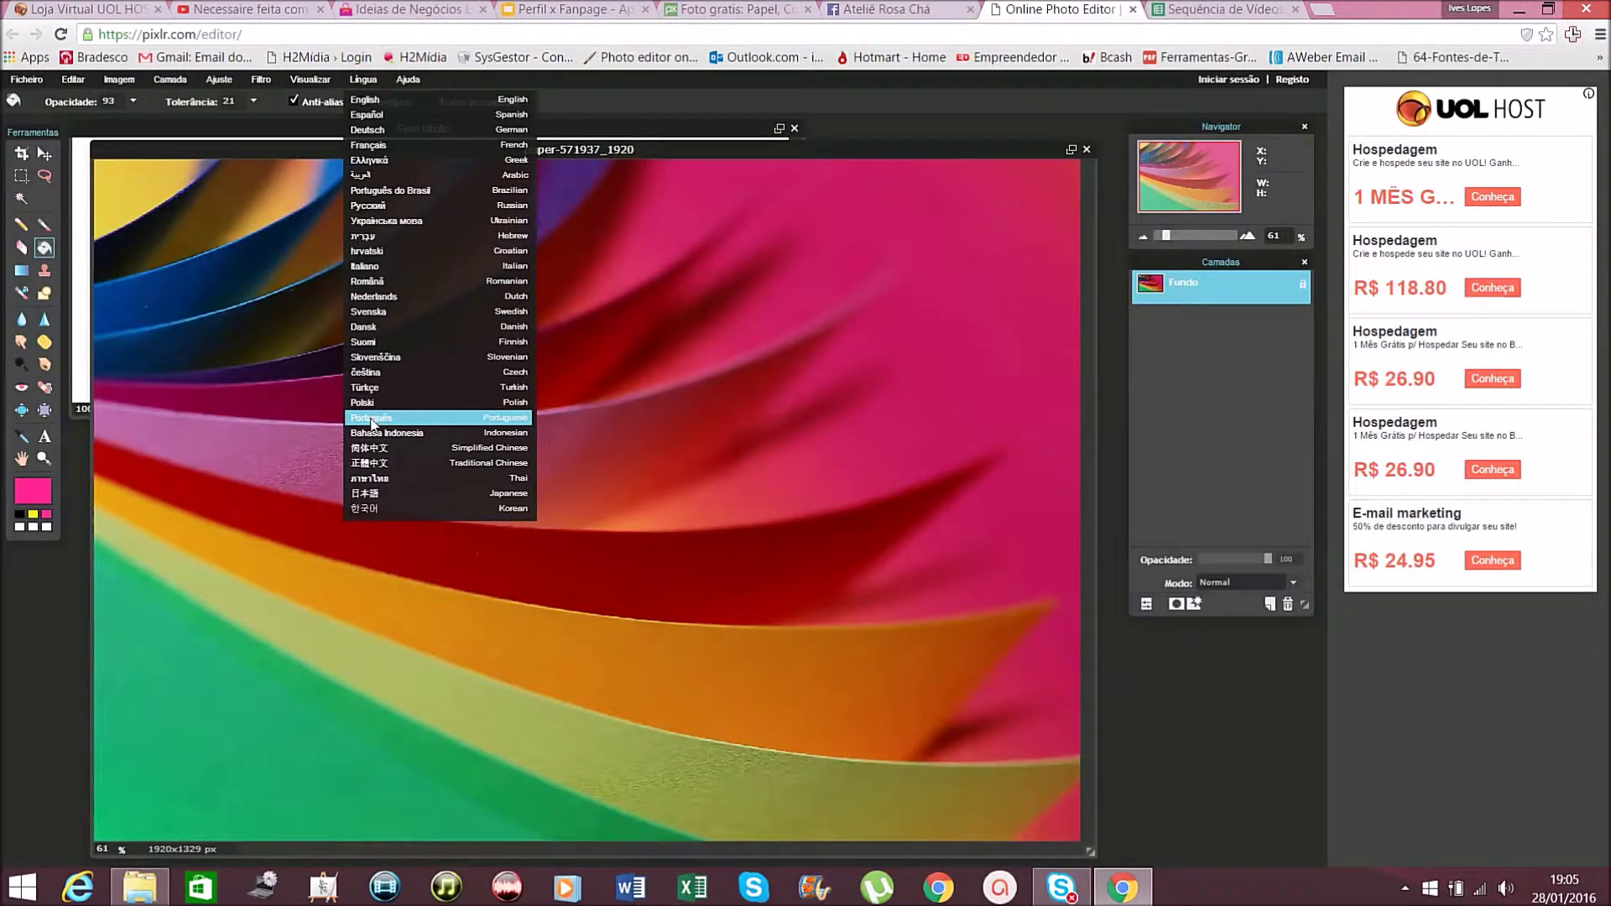
{"action": "left_click", "coordinate": [485, 79]}
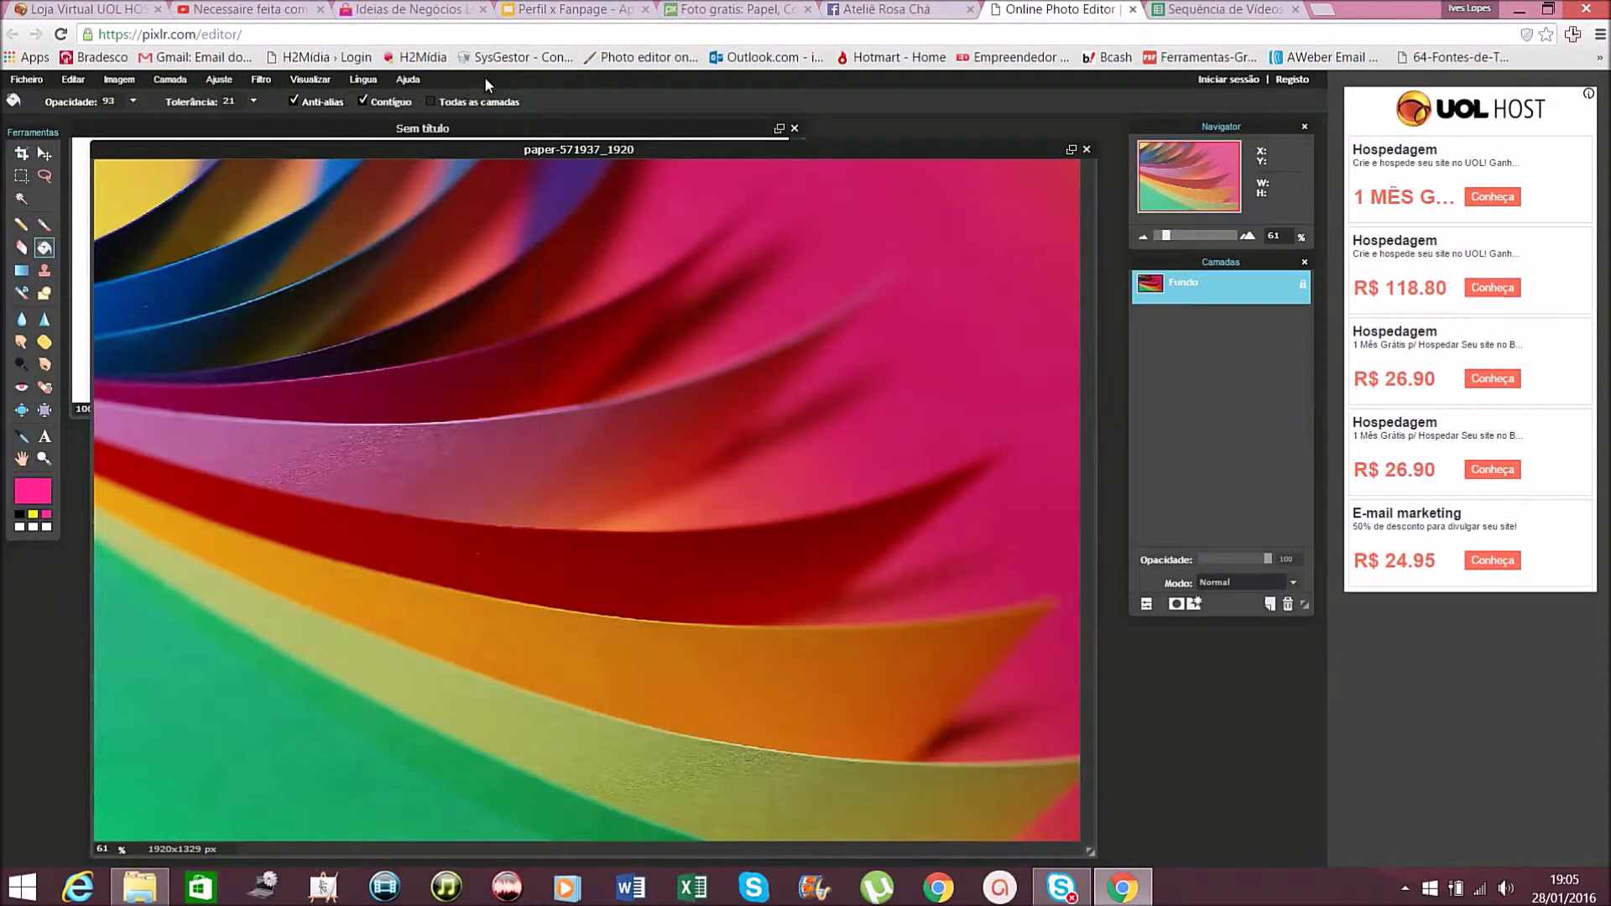
Copy the entire colourful paper image and paste it as a new layer into the blank 851x315 image
{"action": "left_click", "coordinate": [68, 78]}
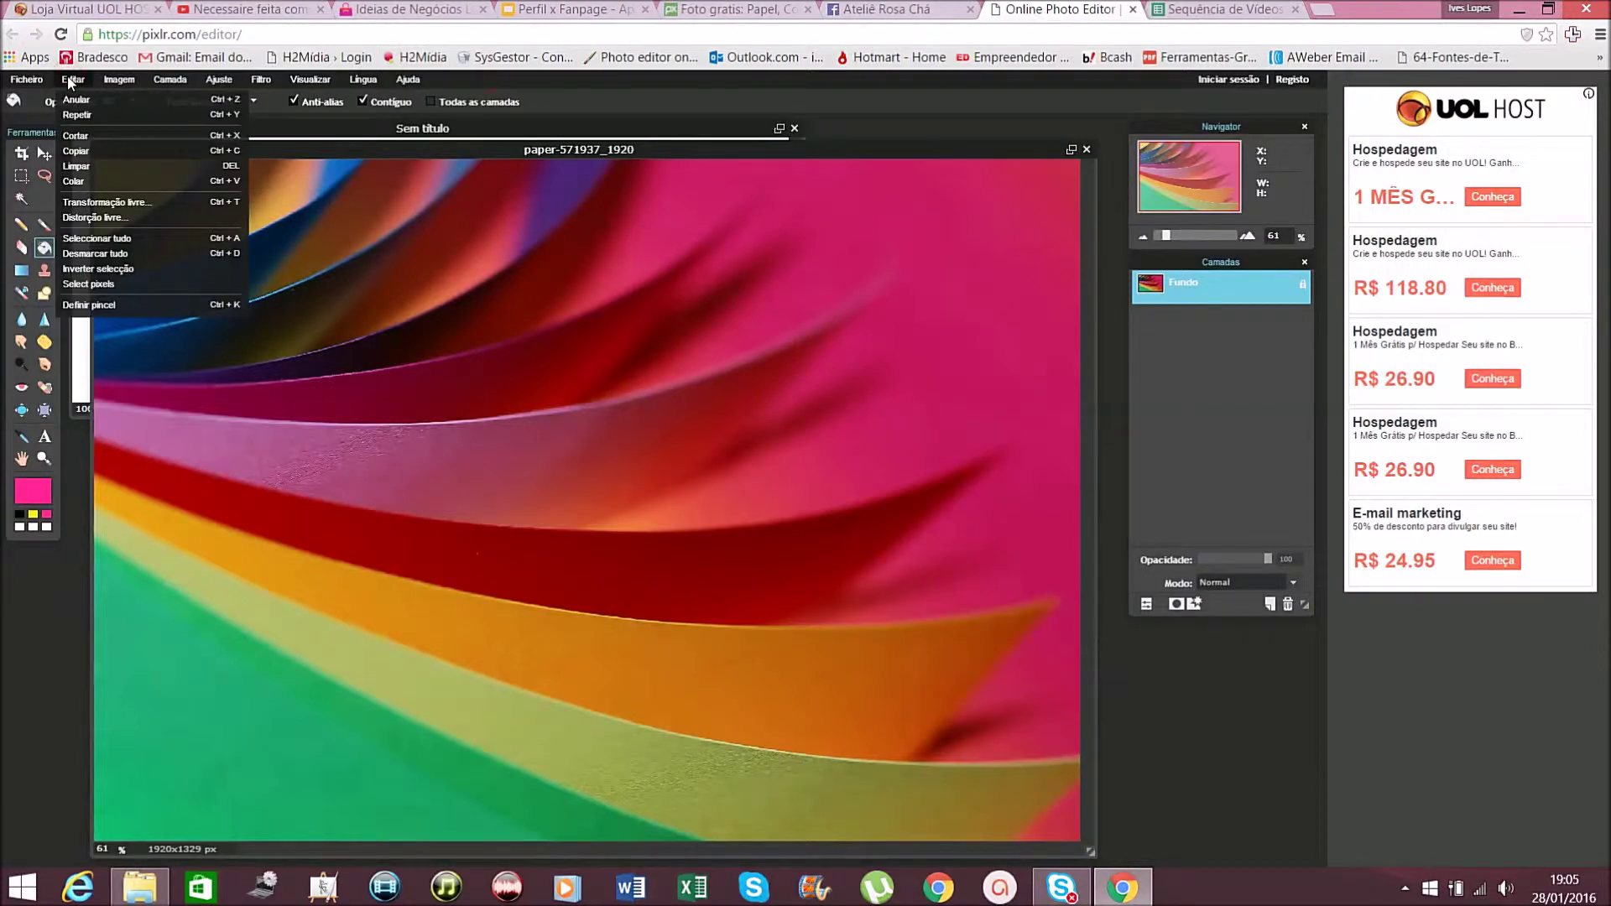
{"action": "left_click", "coordinate": [92, 240]}
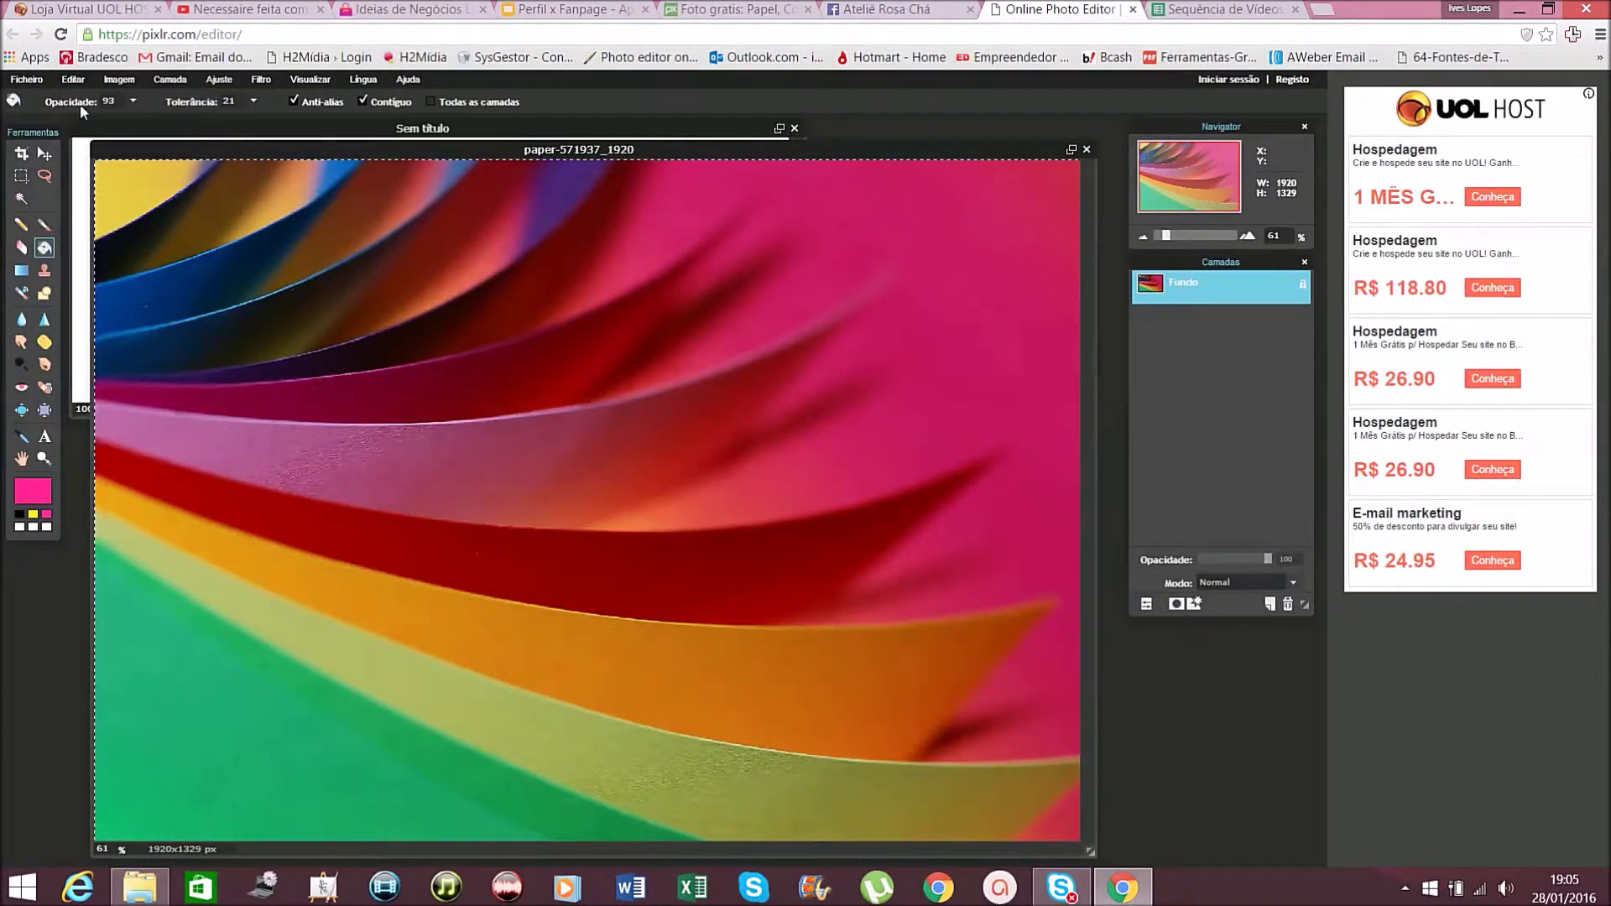
{"action": "left_click", "coordinate": [77, 81]}
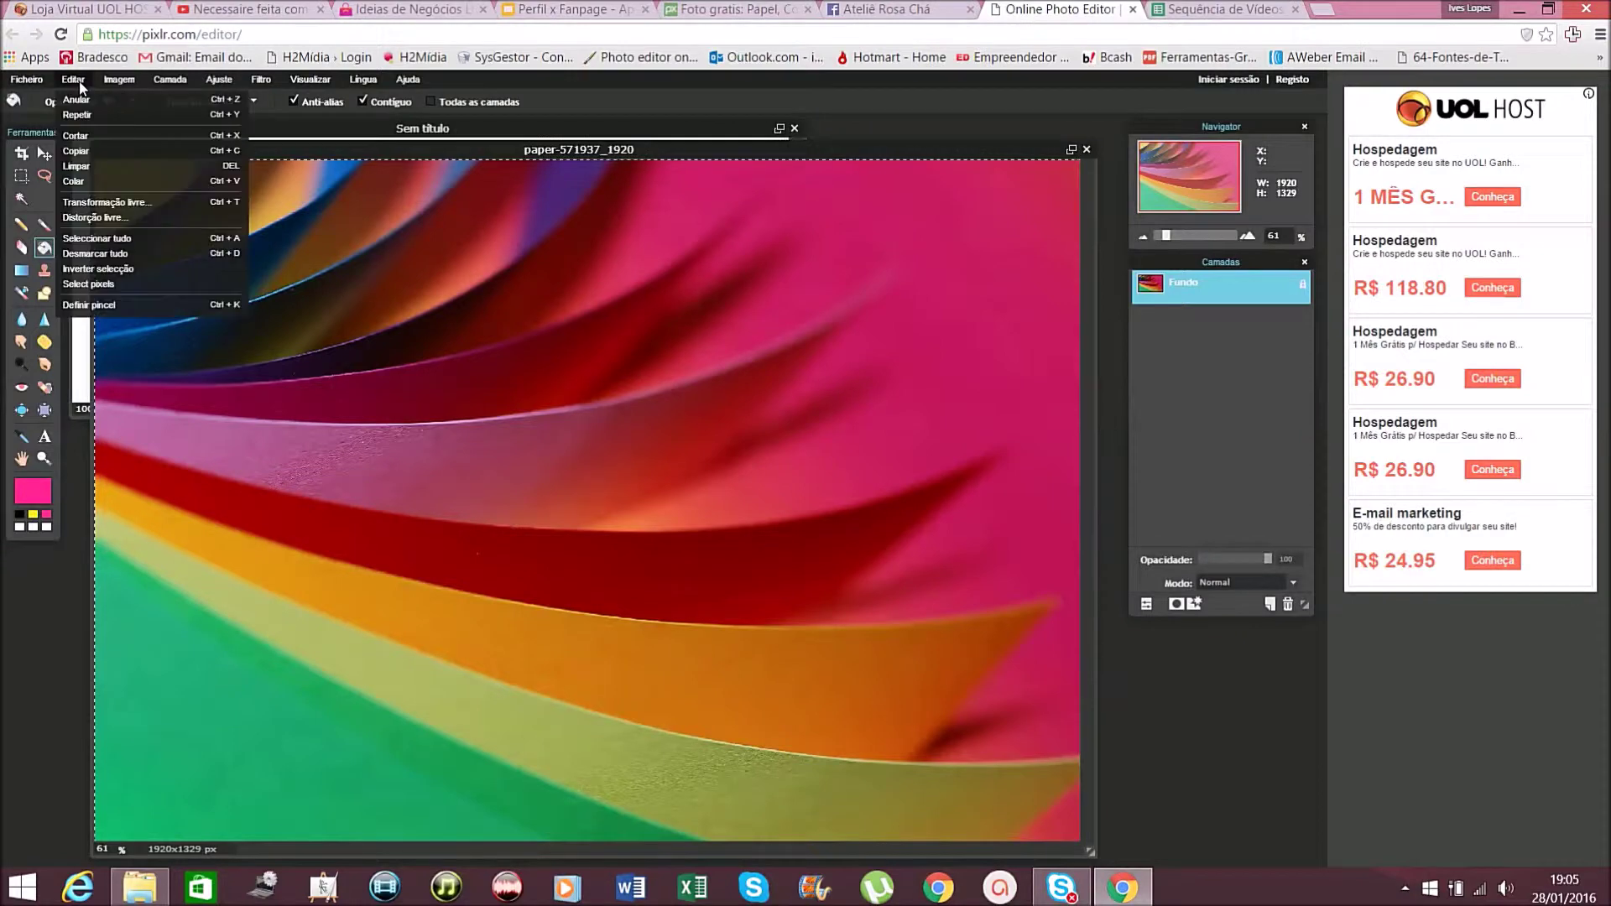
{"action": "left_click", "coordinate": [91, 153]}
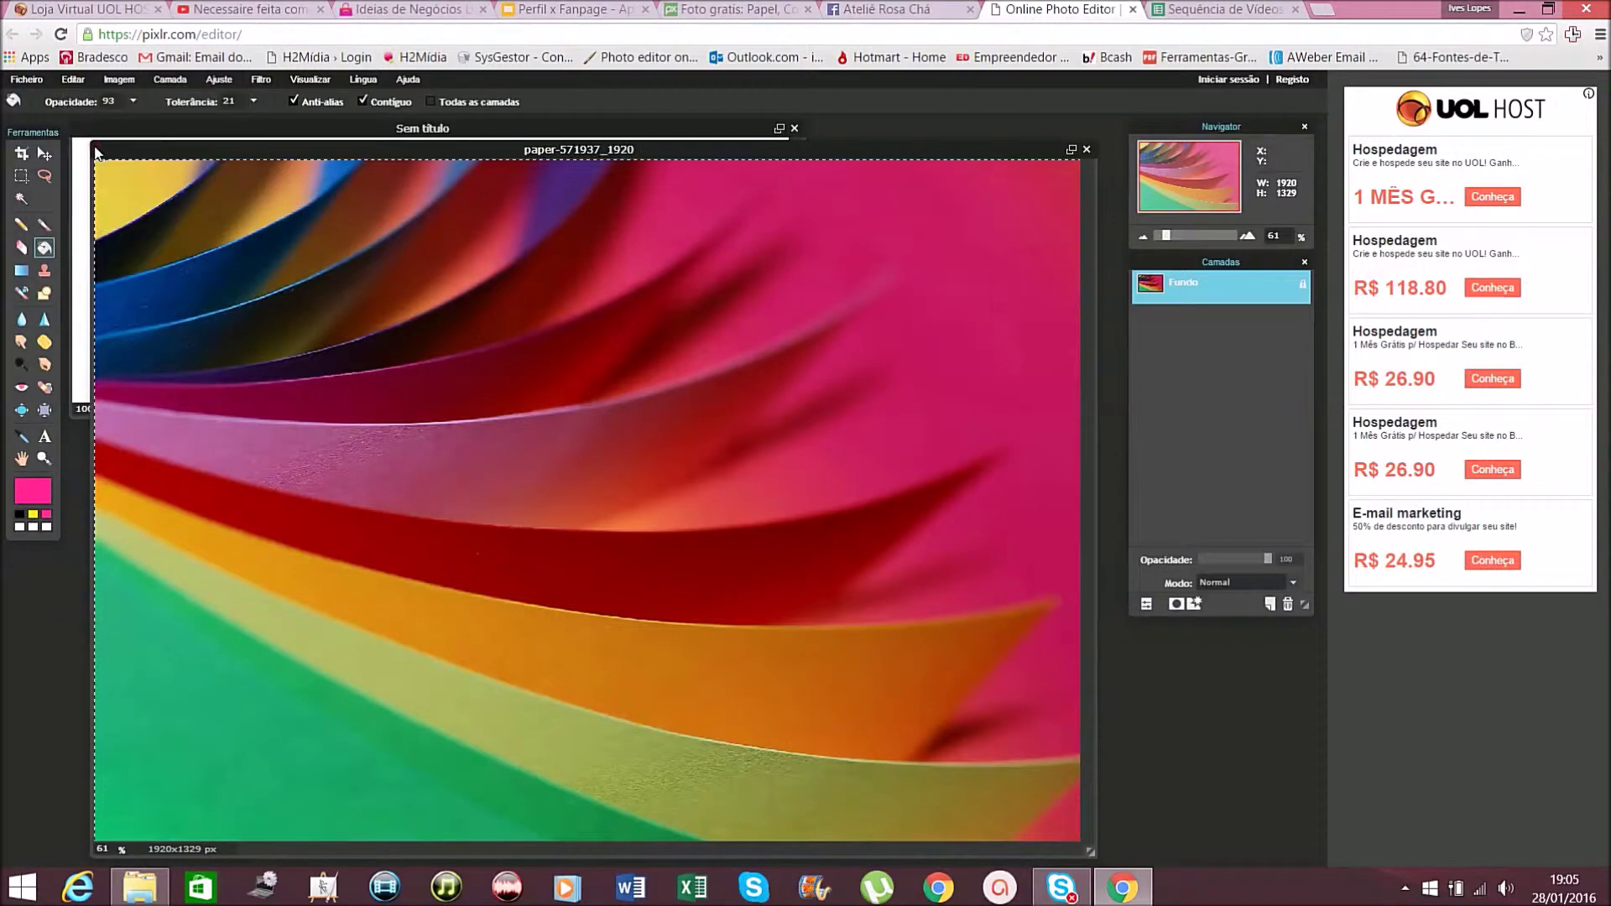
{"action": "left_click", "coordinate": [84, 193]}
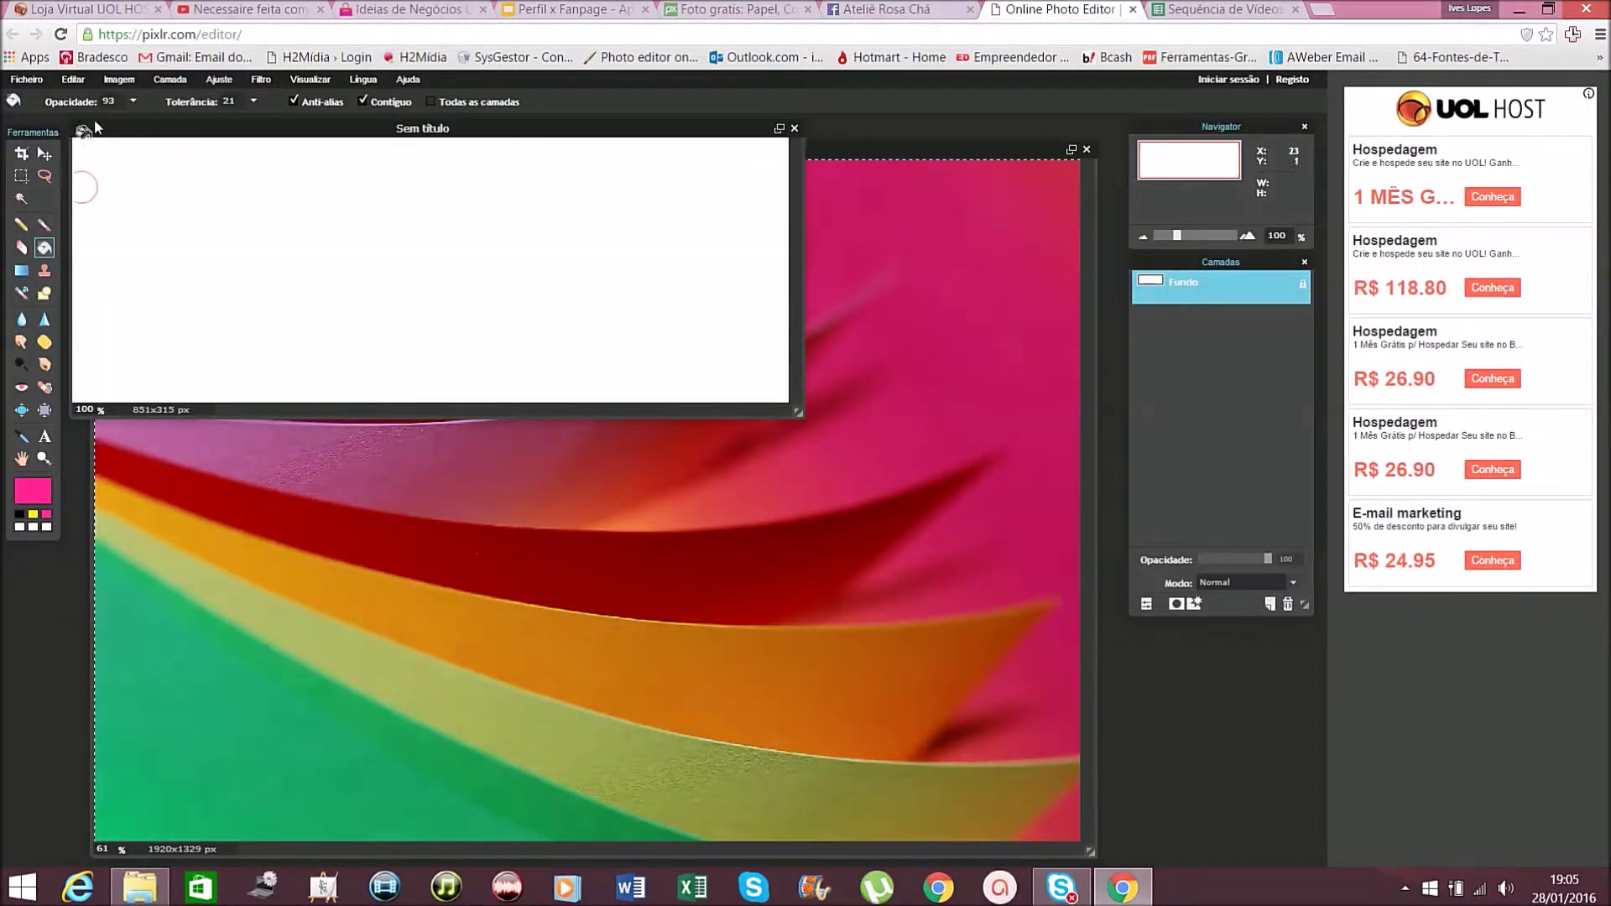
{"action": "left_click", "coordinate": [83, 81]}
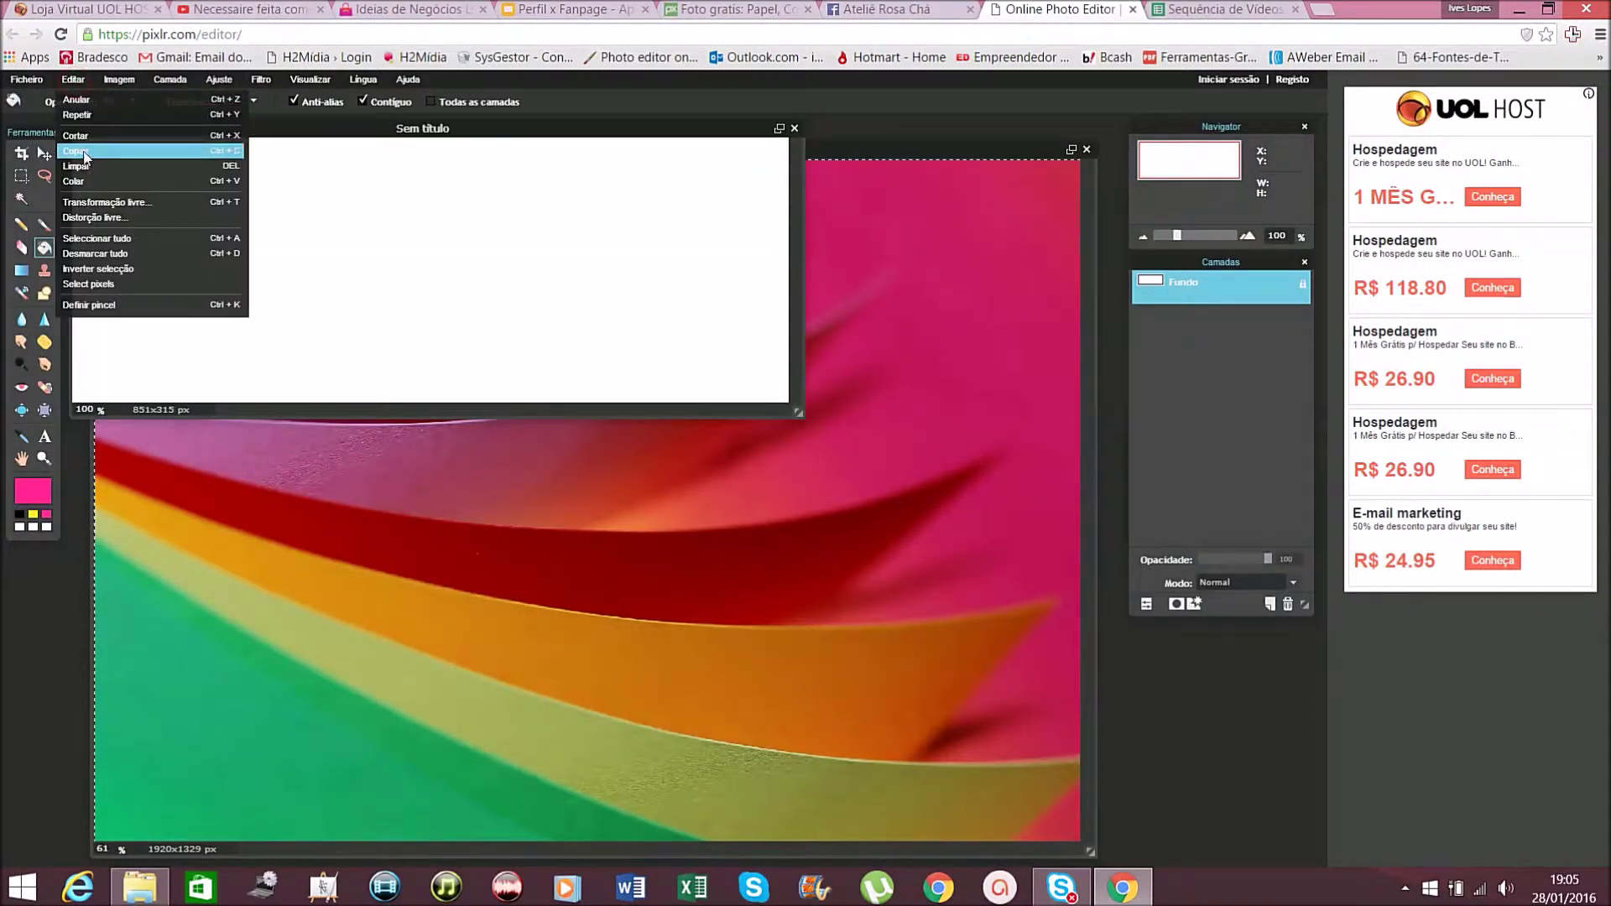
{"action": "left_click", "coordinate": [83, 181]}
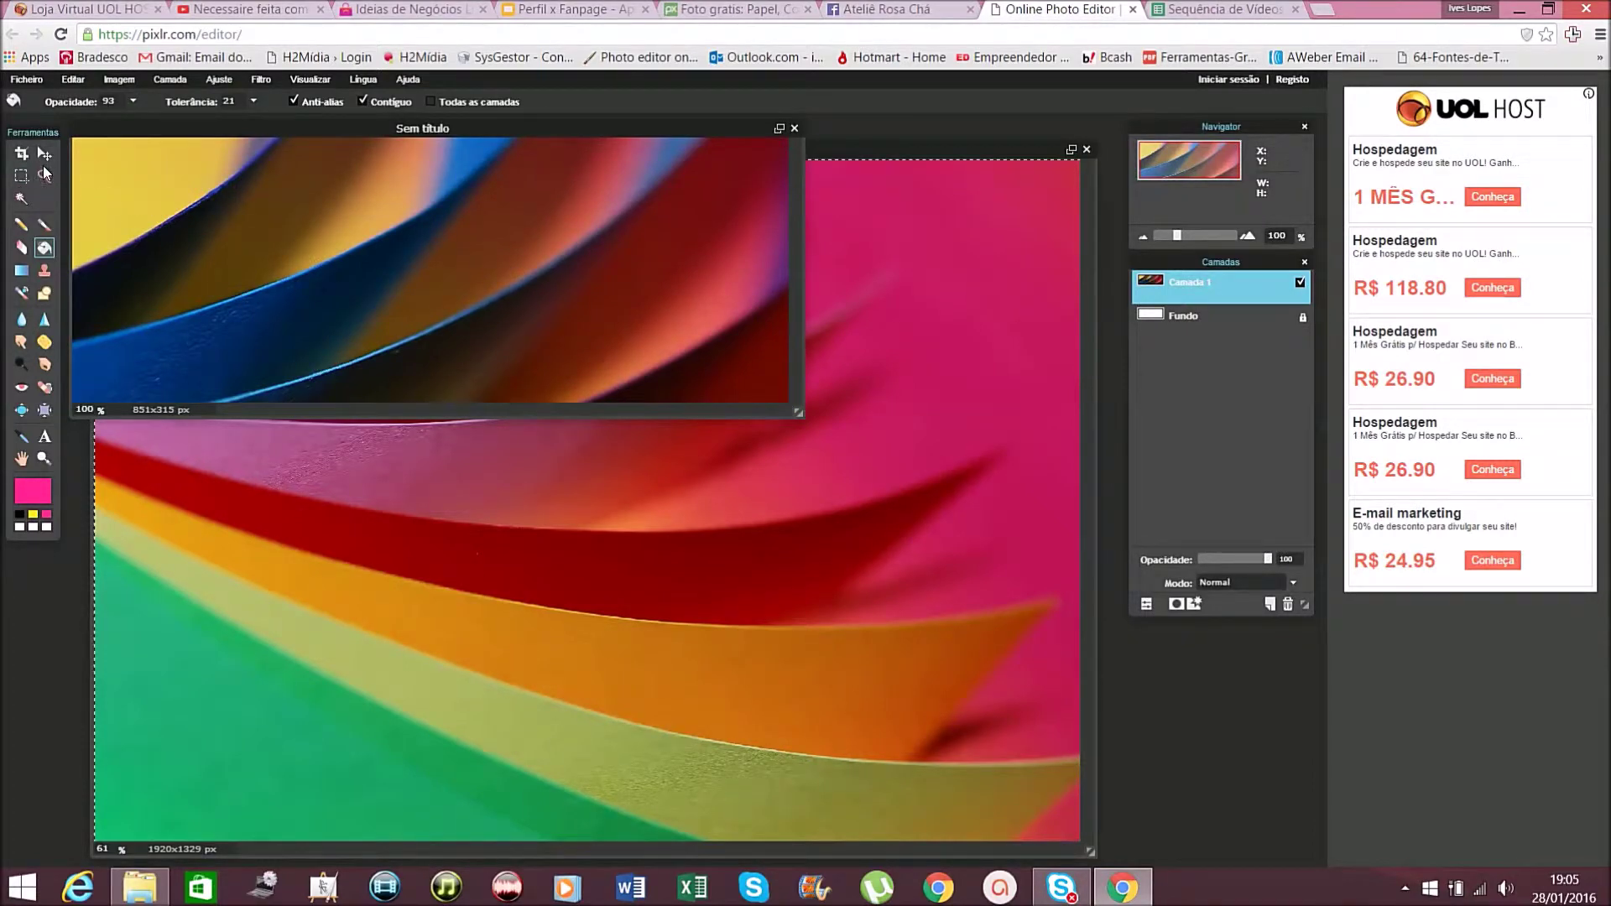
Use free transform to shrink the pasted paper layer and reposition it so it covers the whole canvas, and apply the changes
{"action": "left_click", "coordinate": [43, 154]}
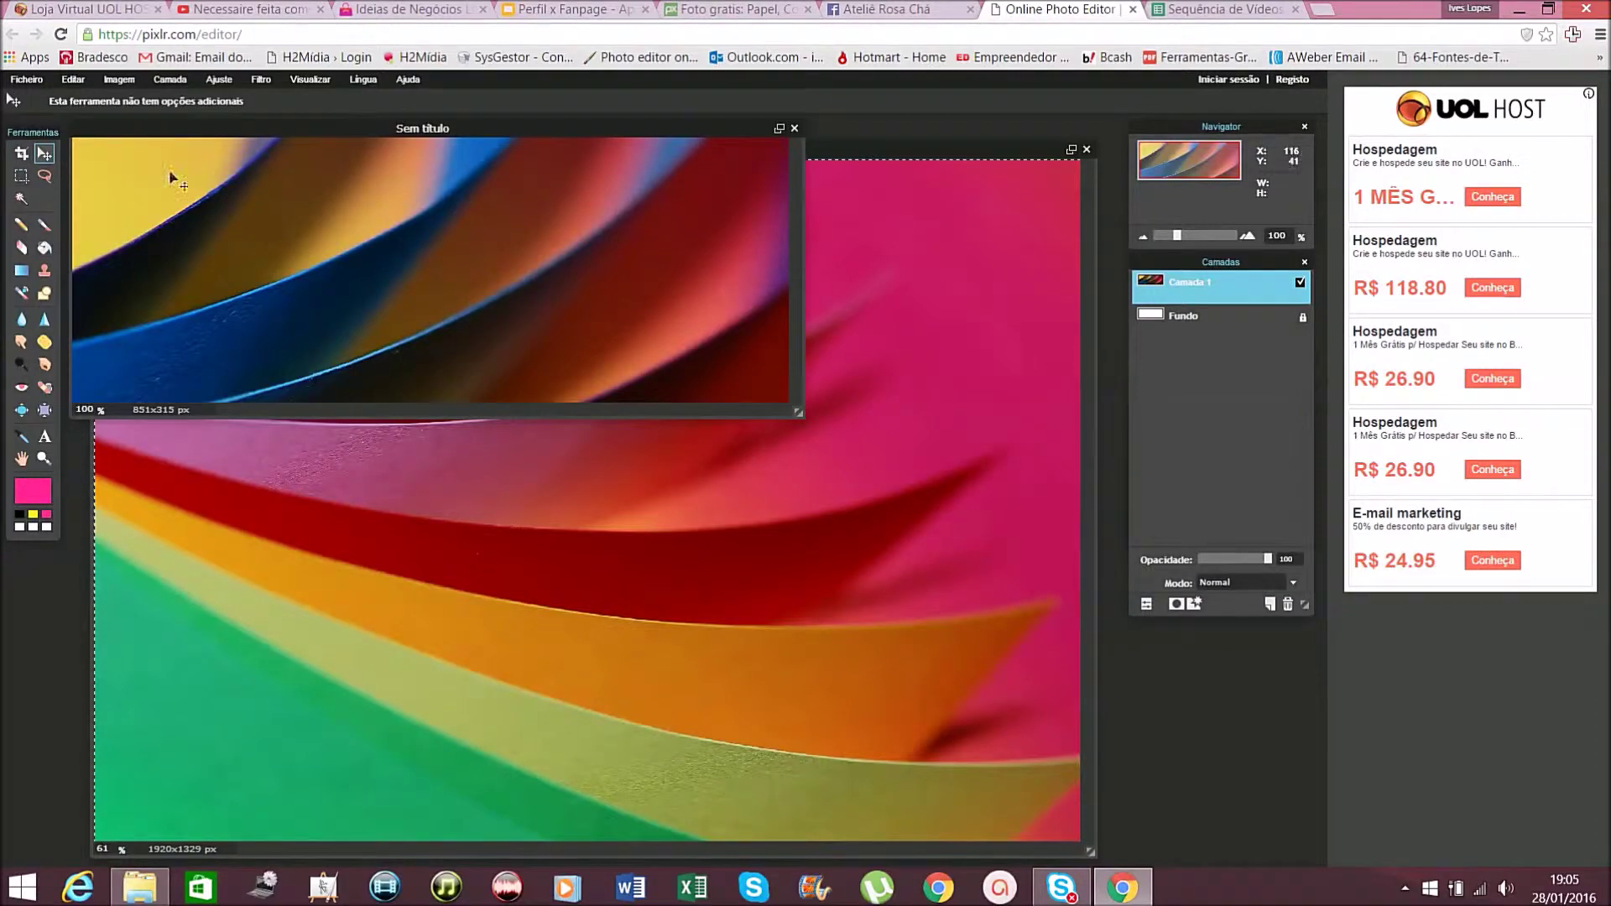
{"action": "left_click", "coordinate": [73, 81]}
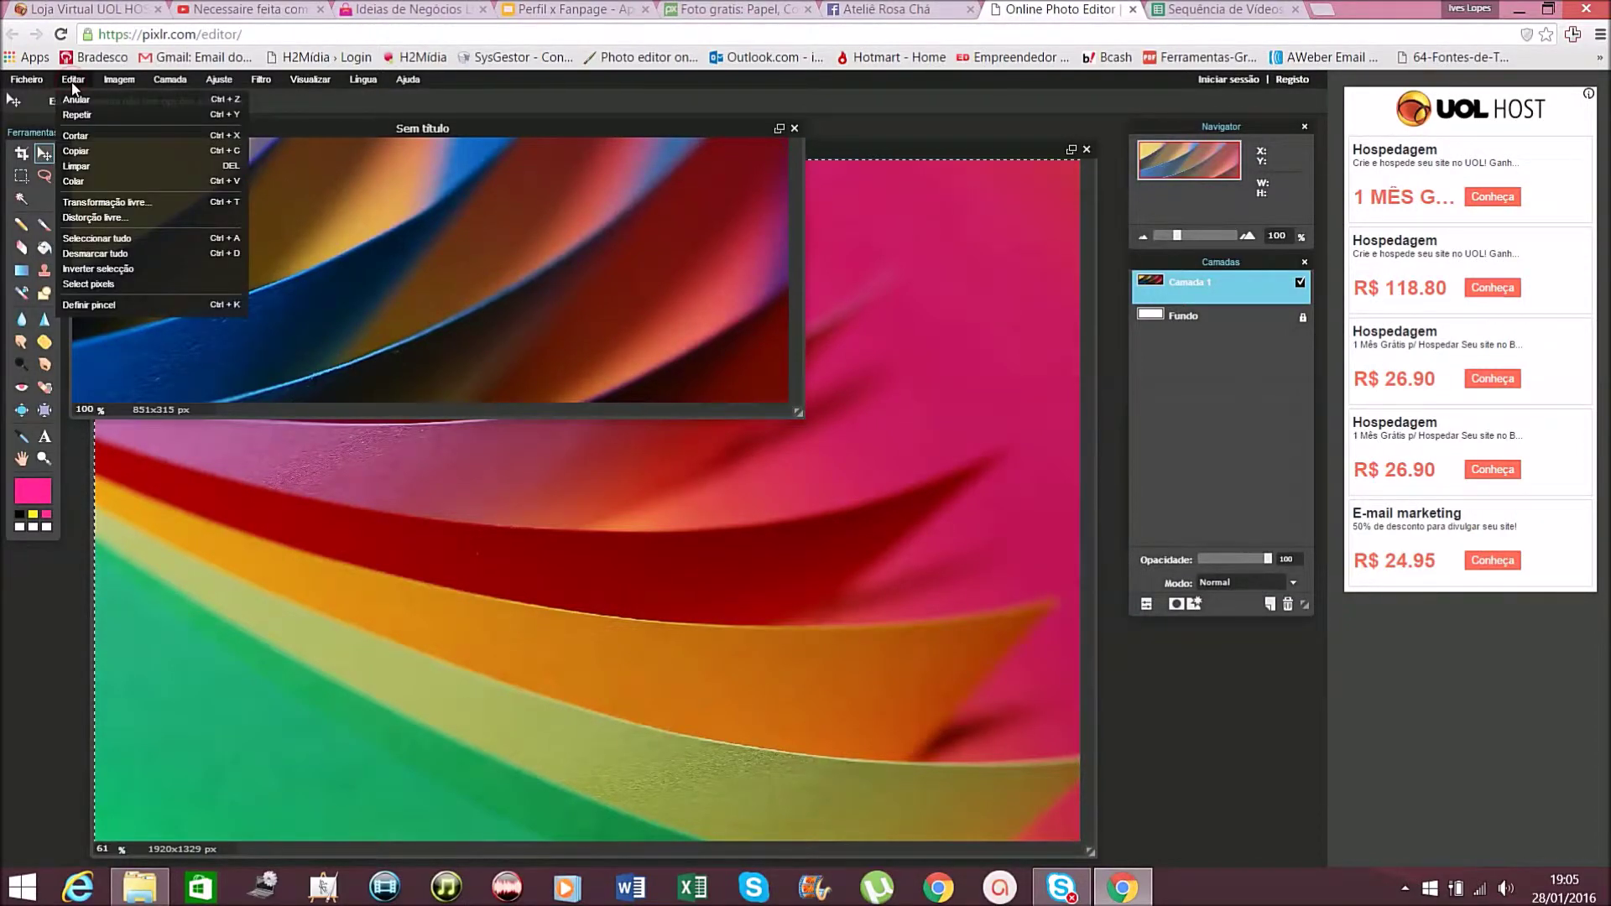
{"action": "left_click", "coordinate": [101, 203]}
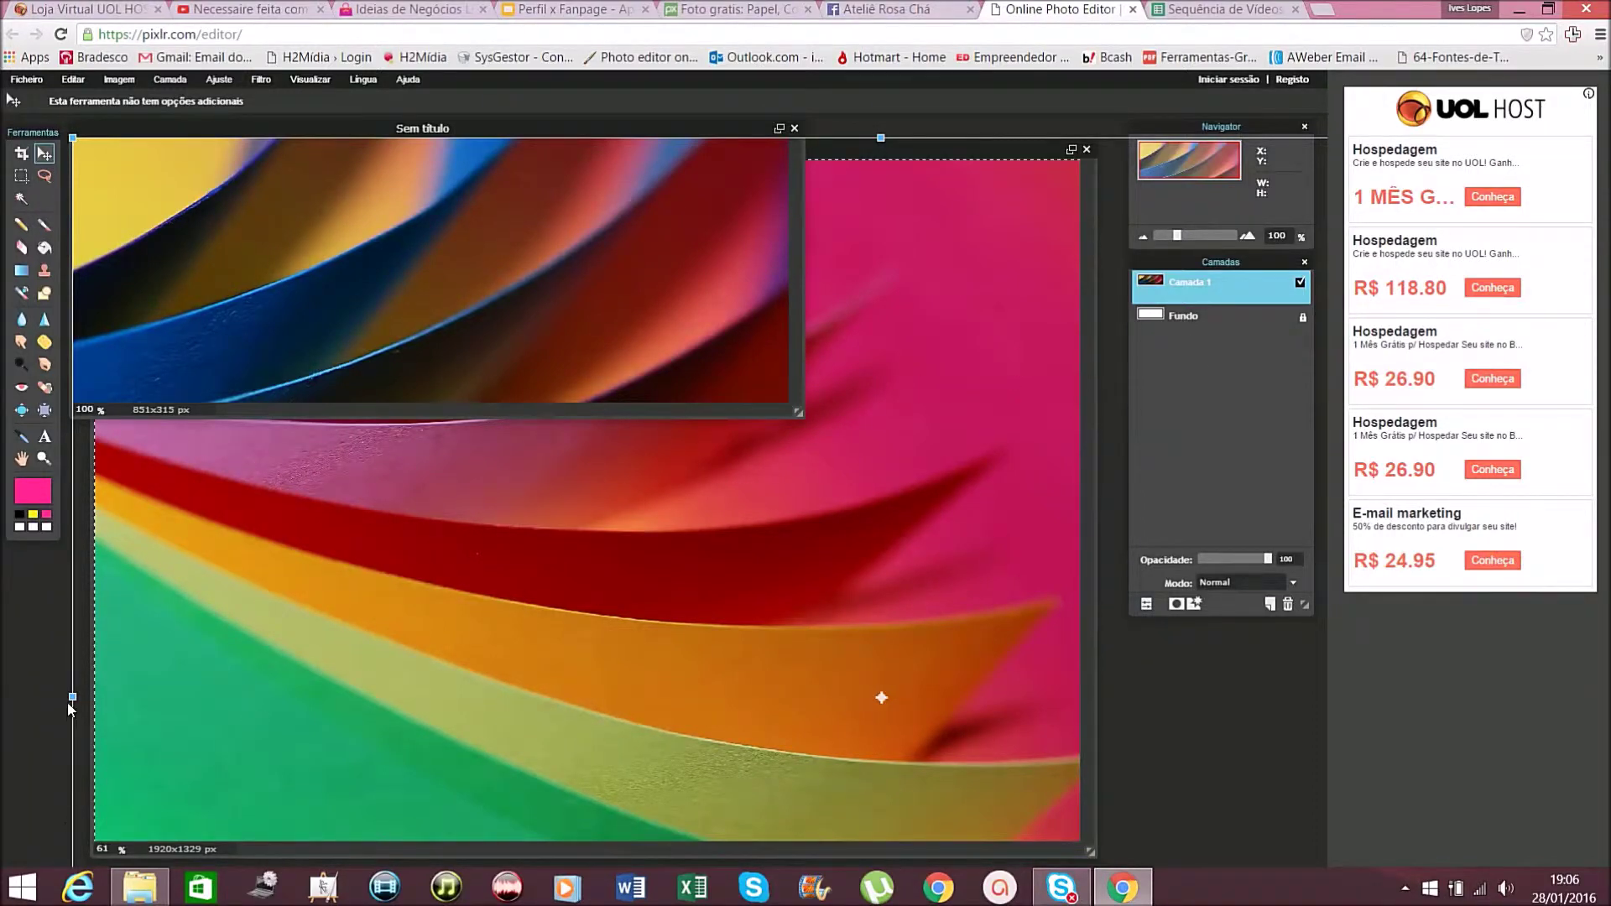
{"action": "left_click_drag", "start_coordinate": [74, 697], "coordinate": [273, 617]}
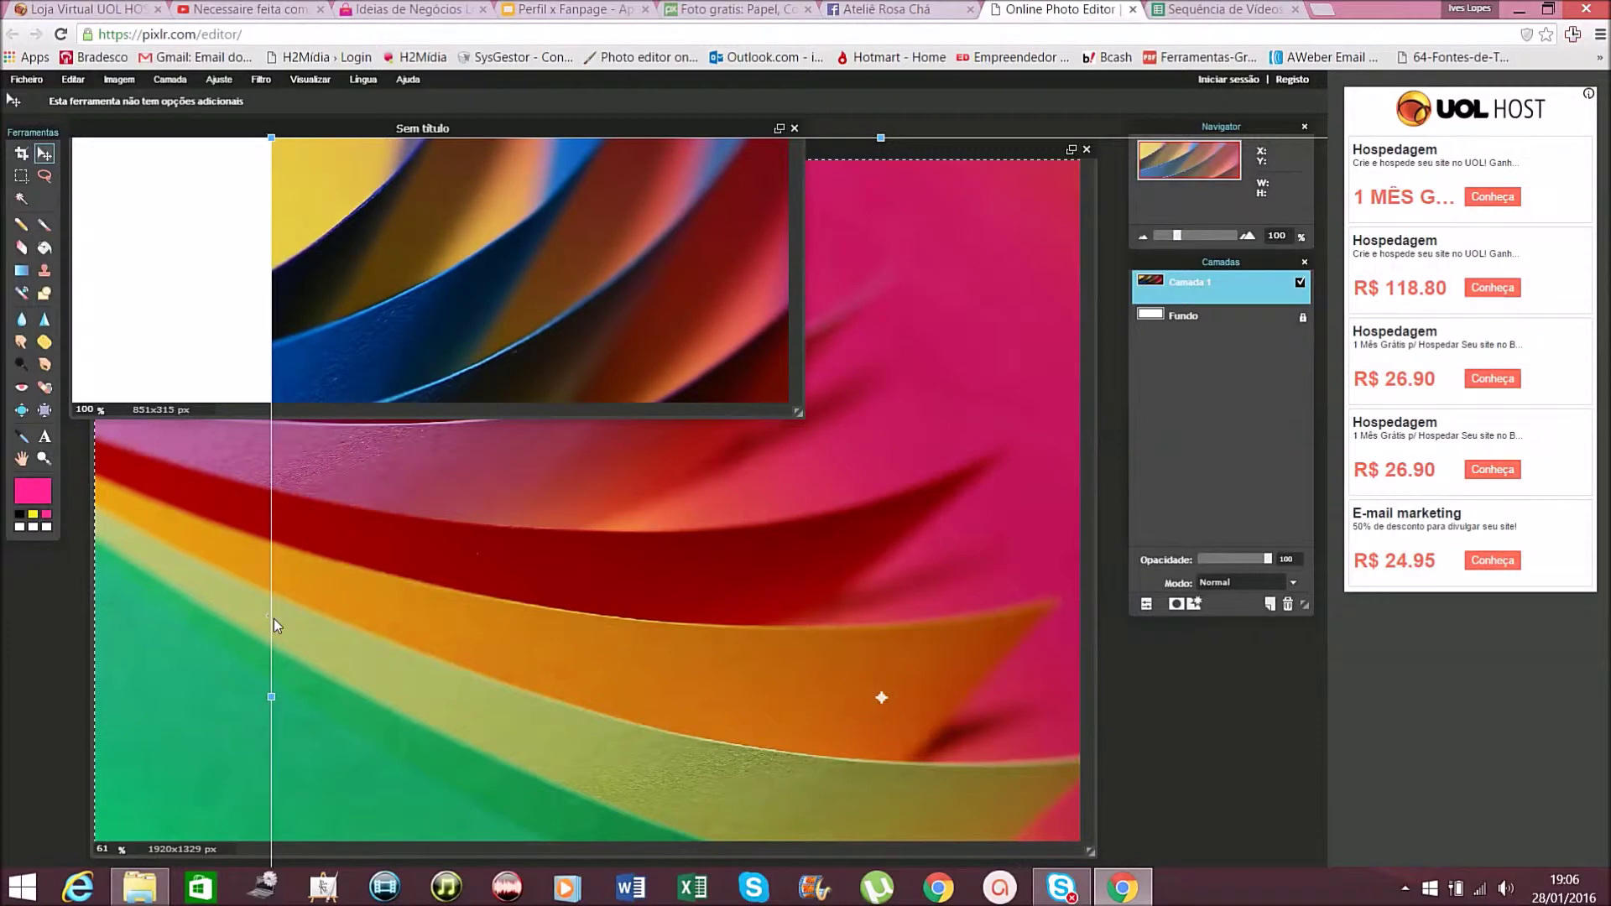
{"action": "left_click_drag", "start_coordinate": [270, 136], "coordinate": [360, 220]}
{"action": "left_click_drag", "start_coordinate": [502, 309], "coordinate": [110, 188]}
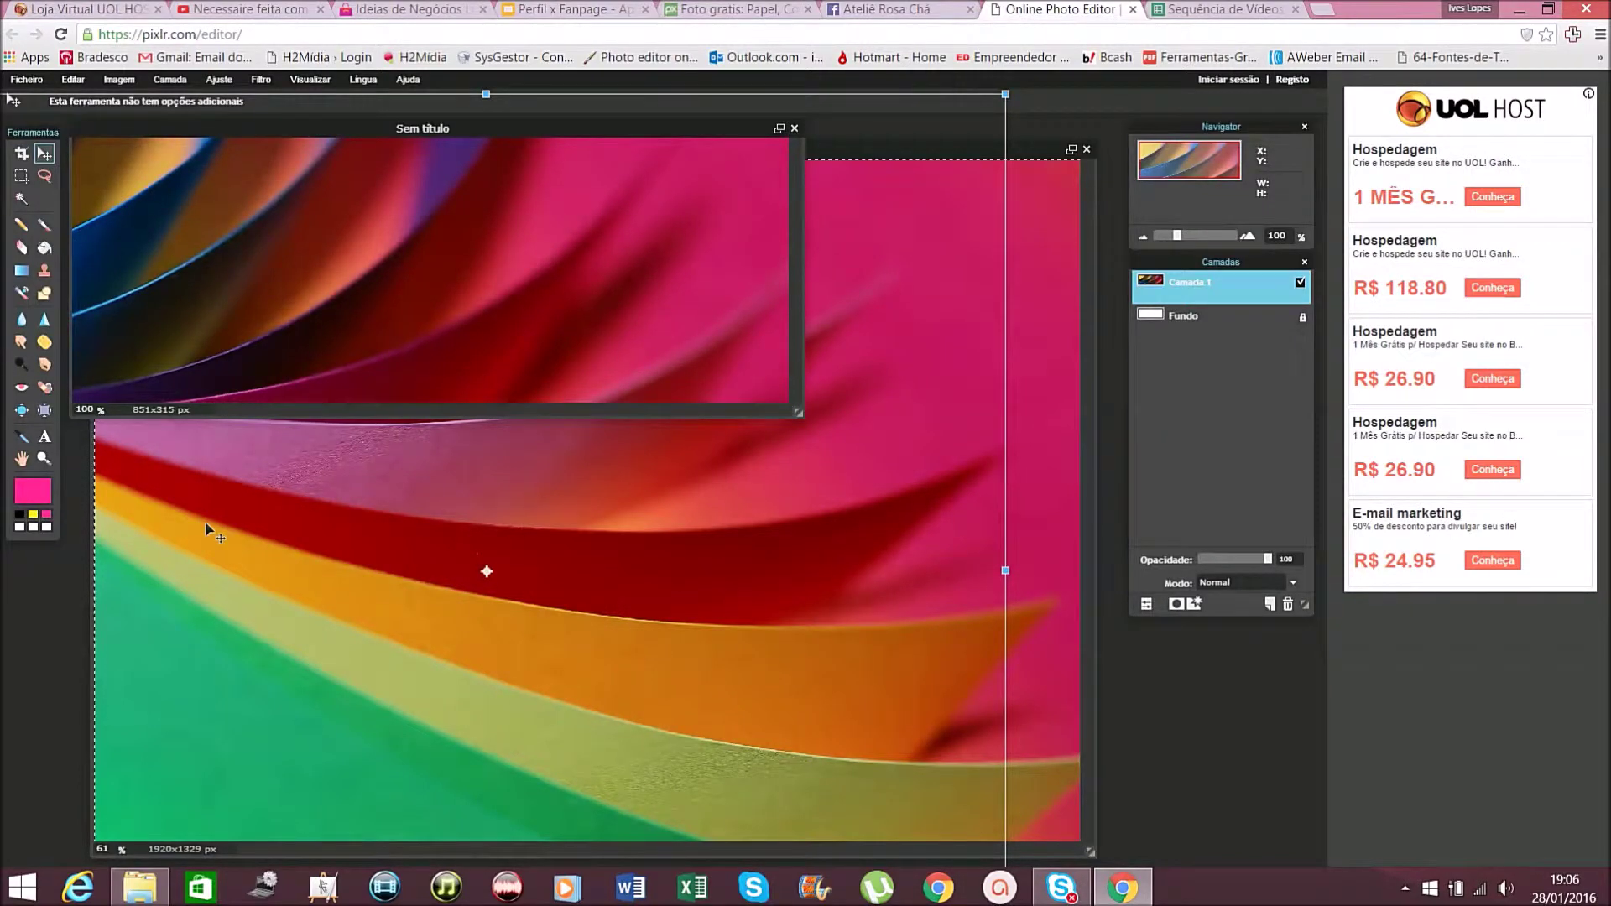
{"action": "left_click", "coordinate": [1044, 400]}
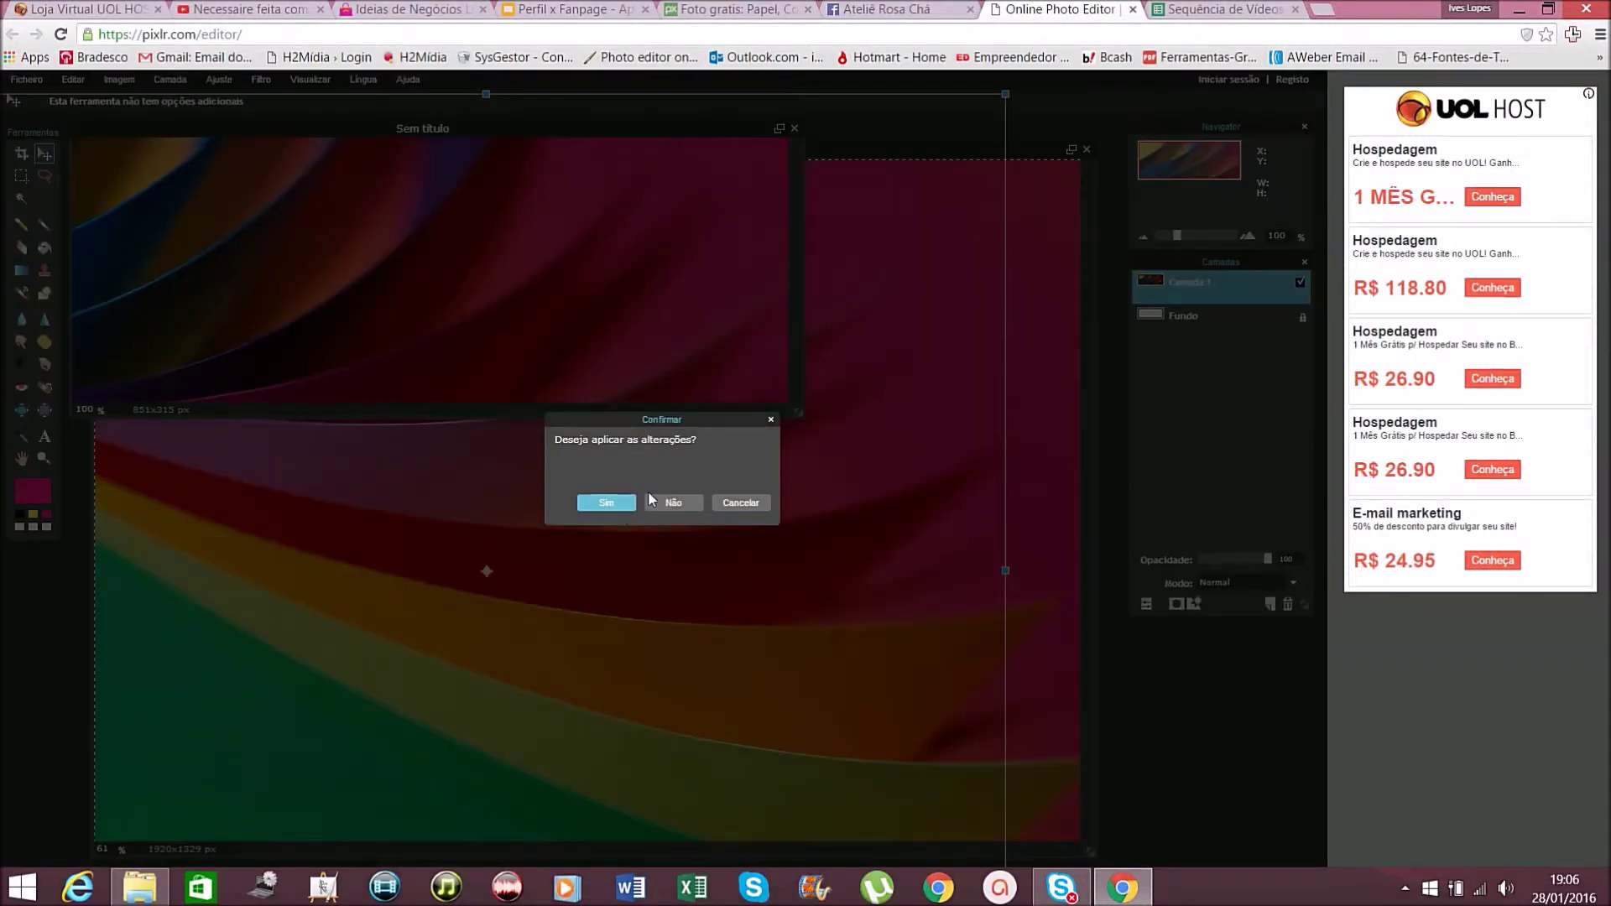
{"action": "left_click", "coordinate": [621, 505]}
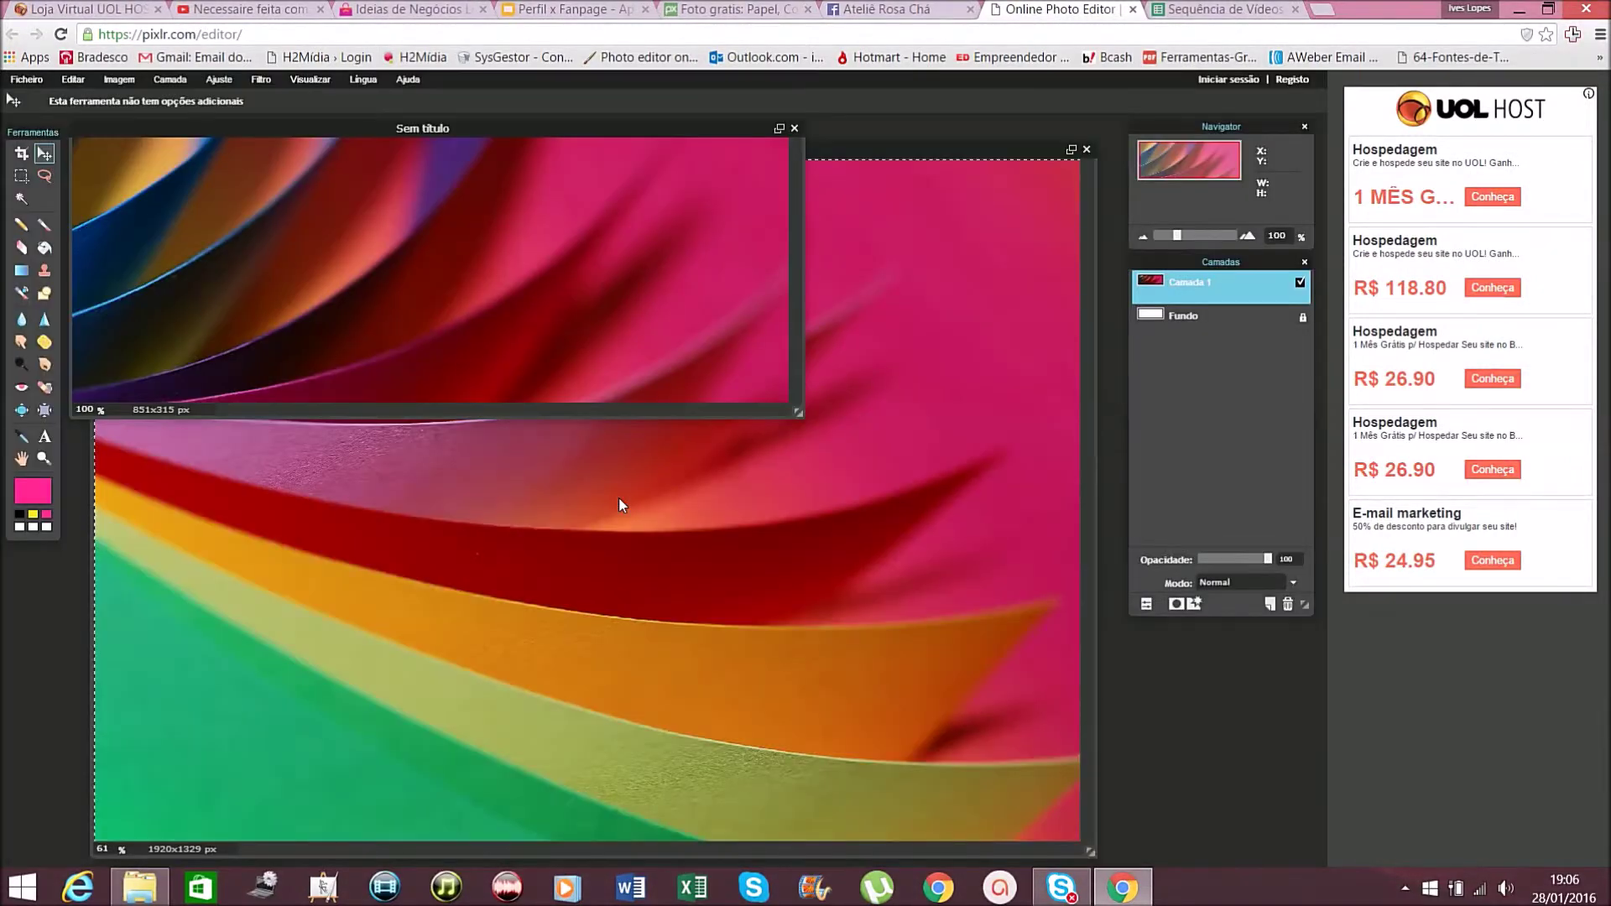
{"action": "left_click", "coordinate": [1088, 151]}
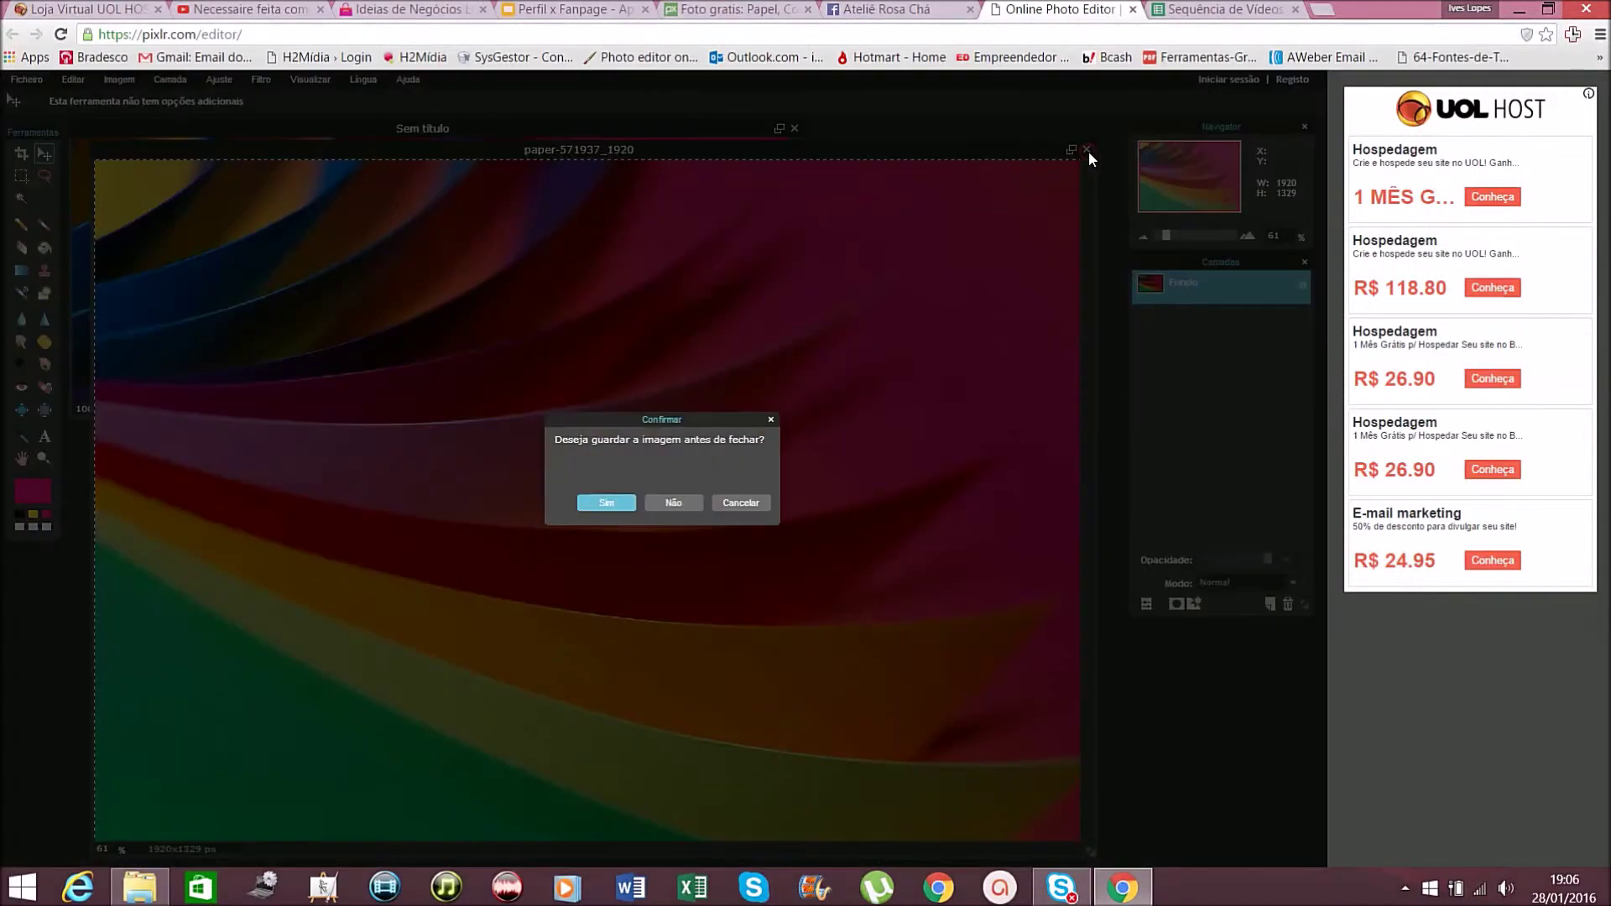
{"action": "left_click", "coordinate": [617, 506]}
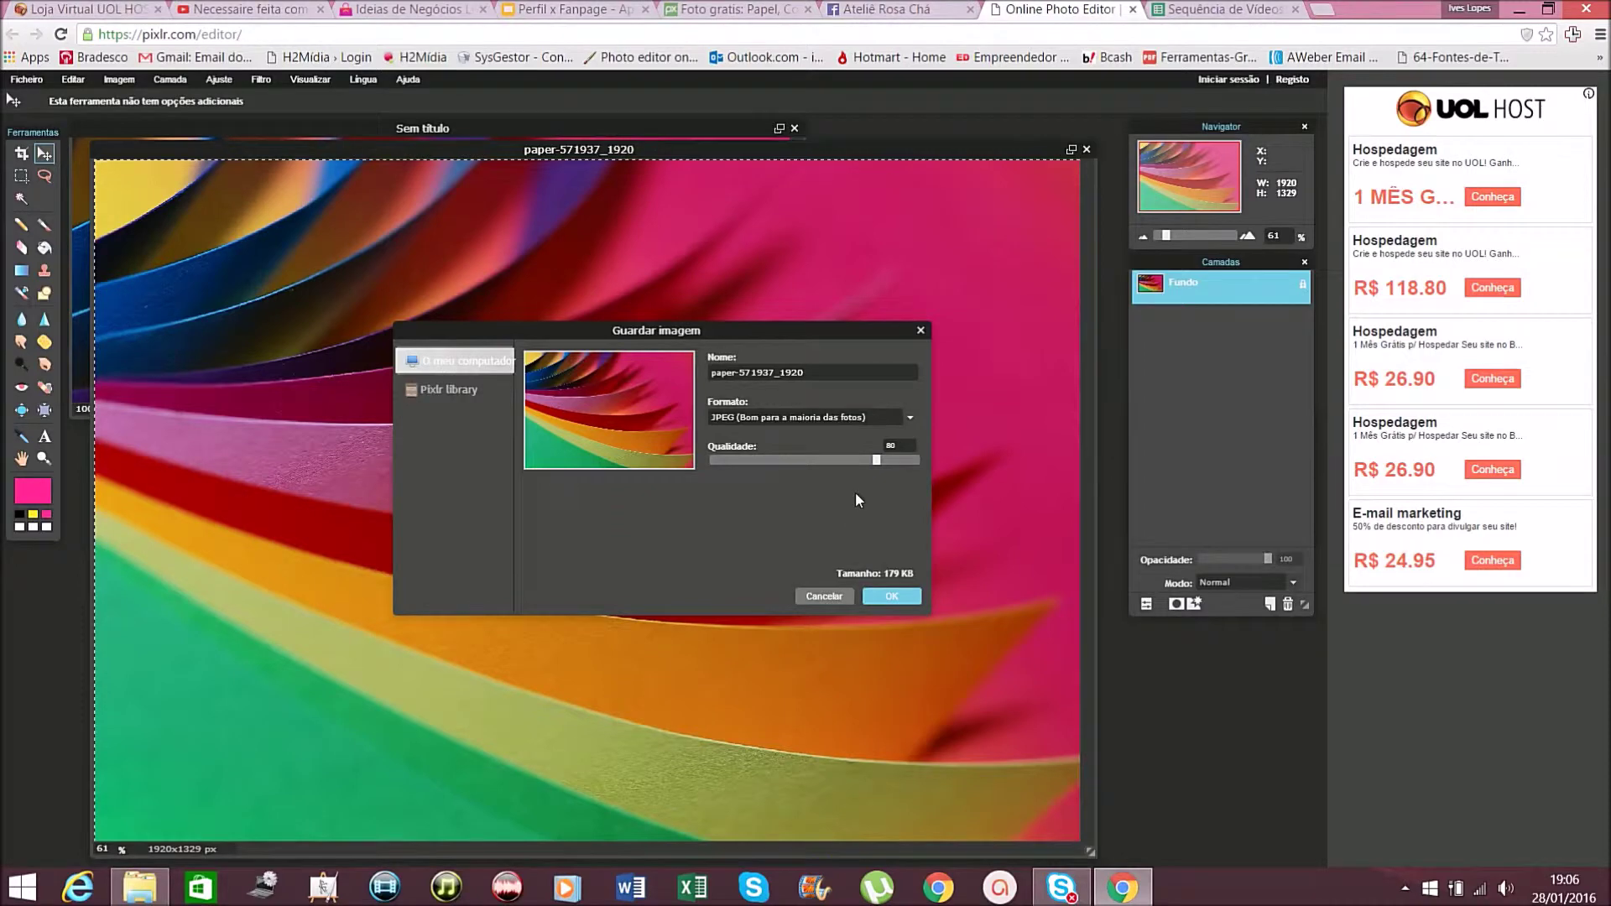
{"action": "left_click", "coordinate": [834, 601]}
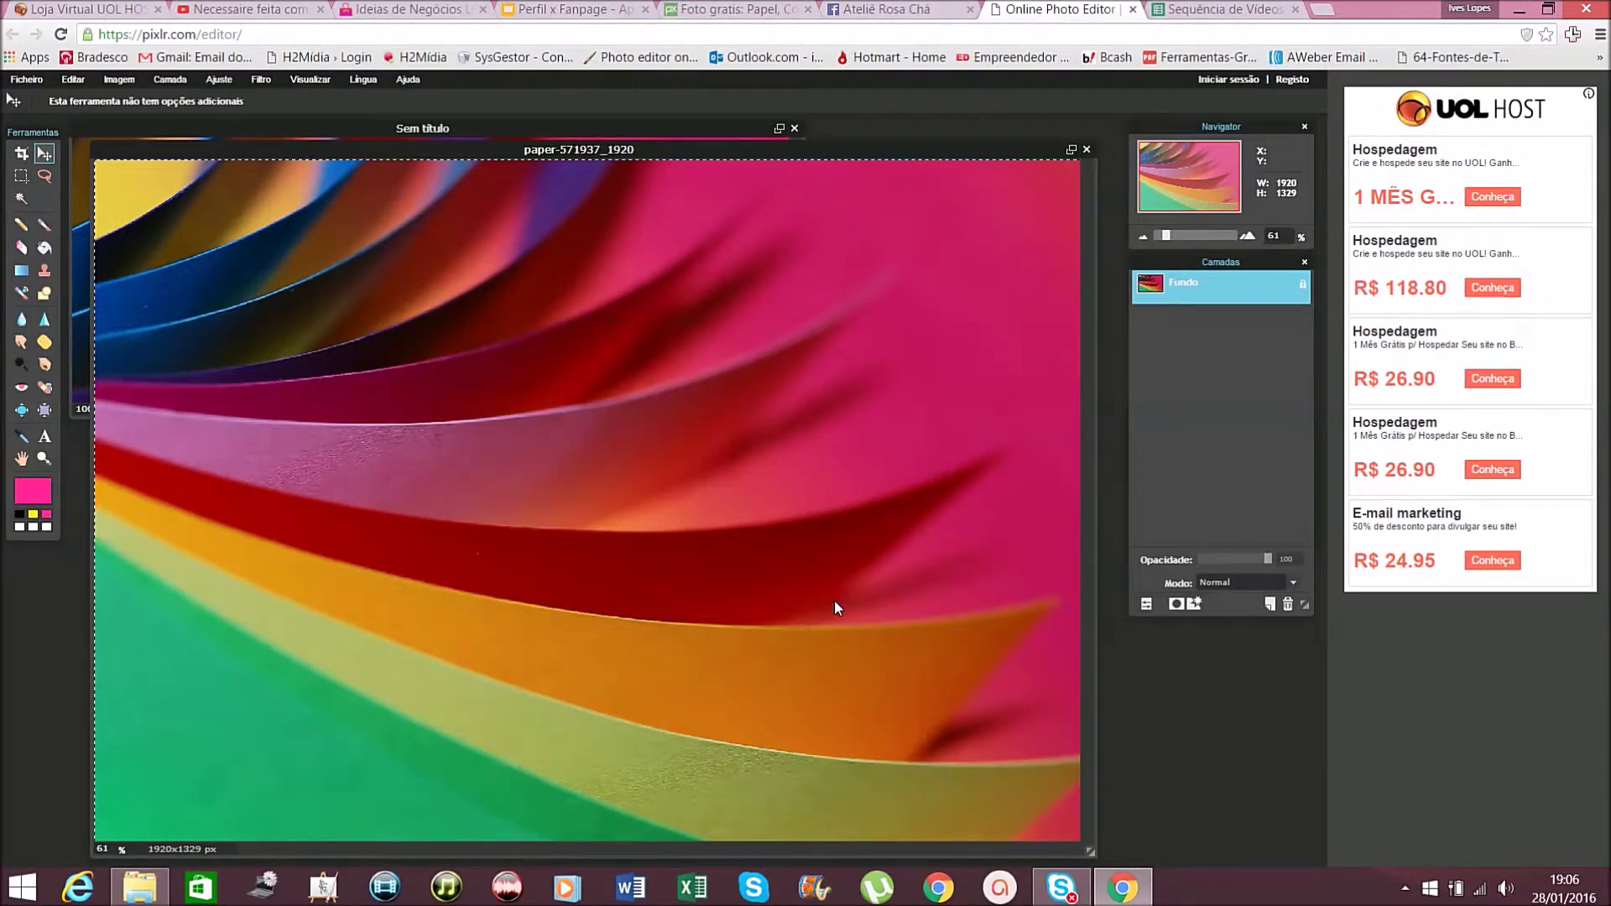
Close the paper-571937_1920 image without saving it
{"action": "left_click", "coordinate": [1087, 151]}
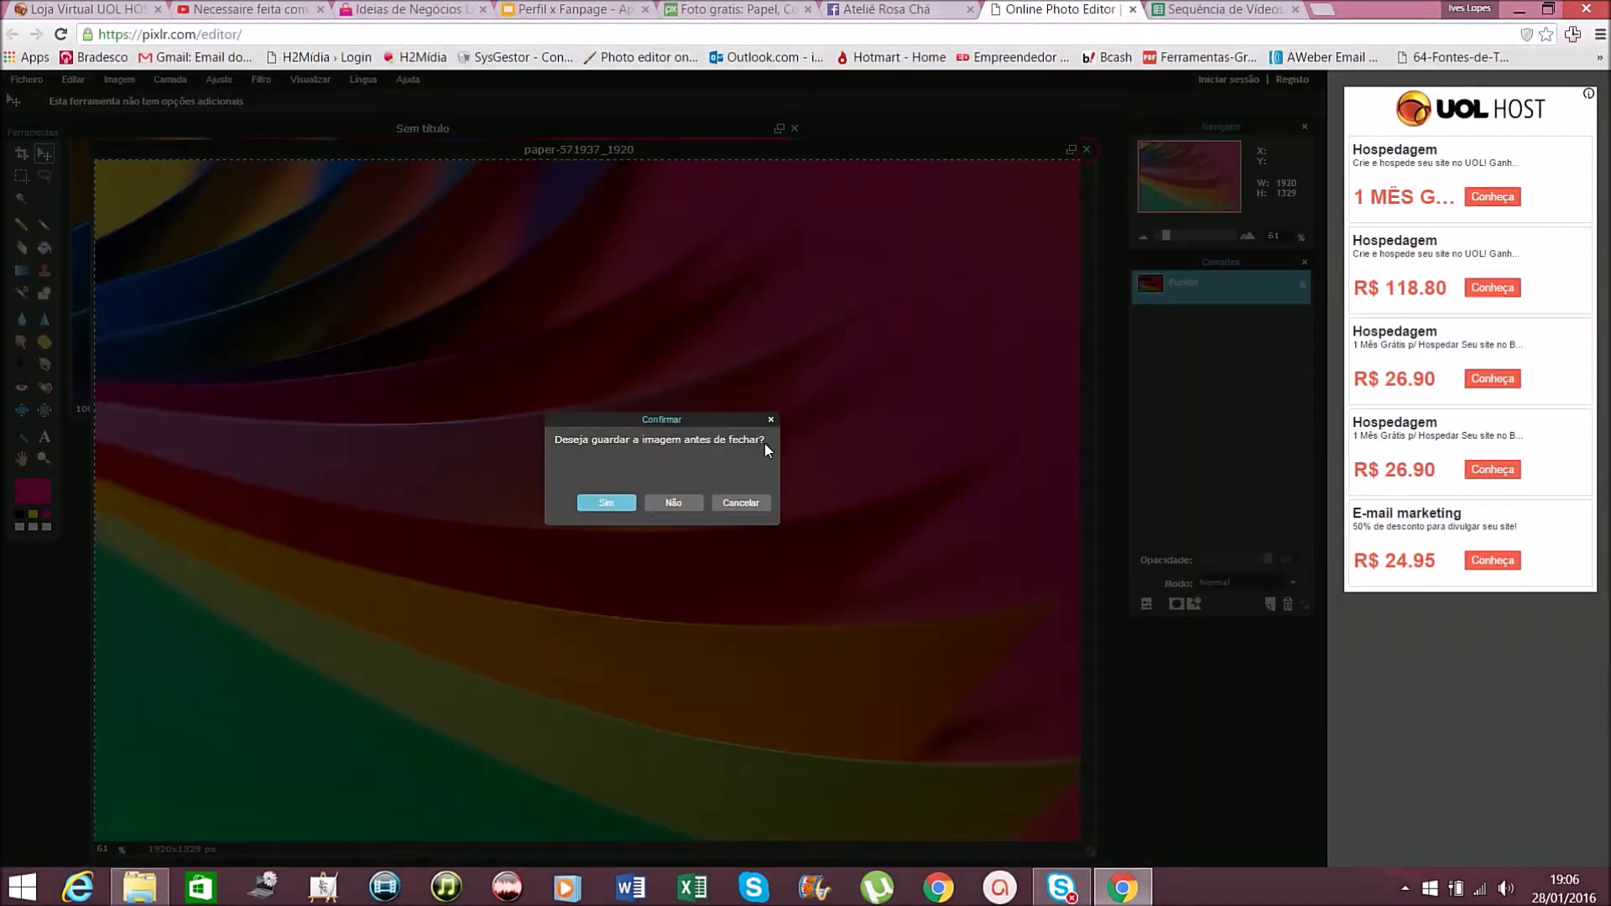
{"action": "left_click", "coordinate": [672, 504]}
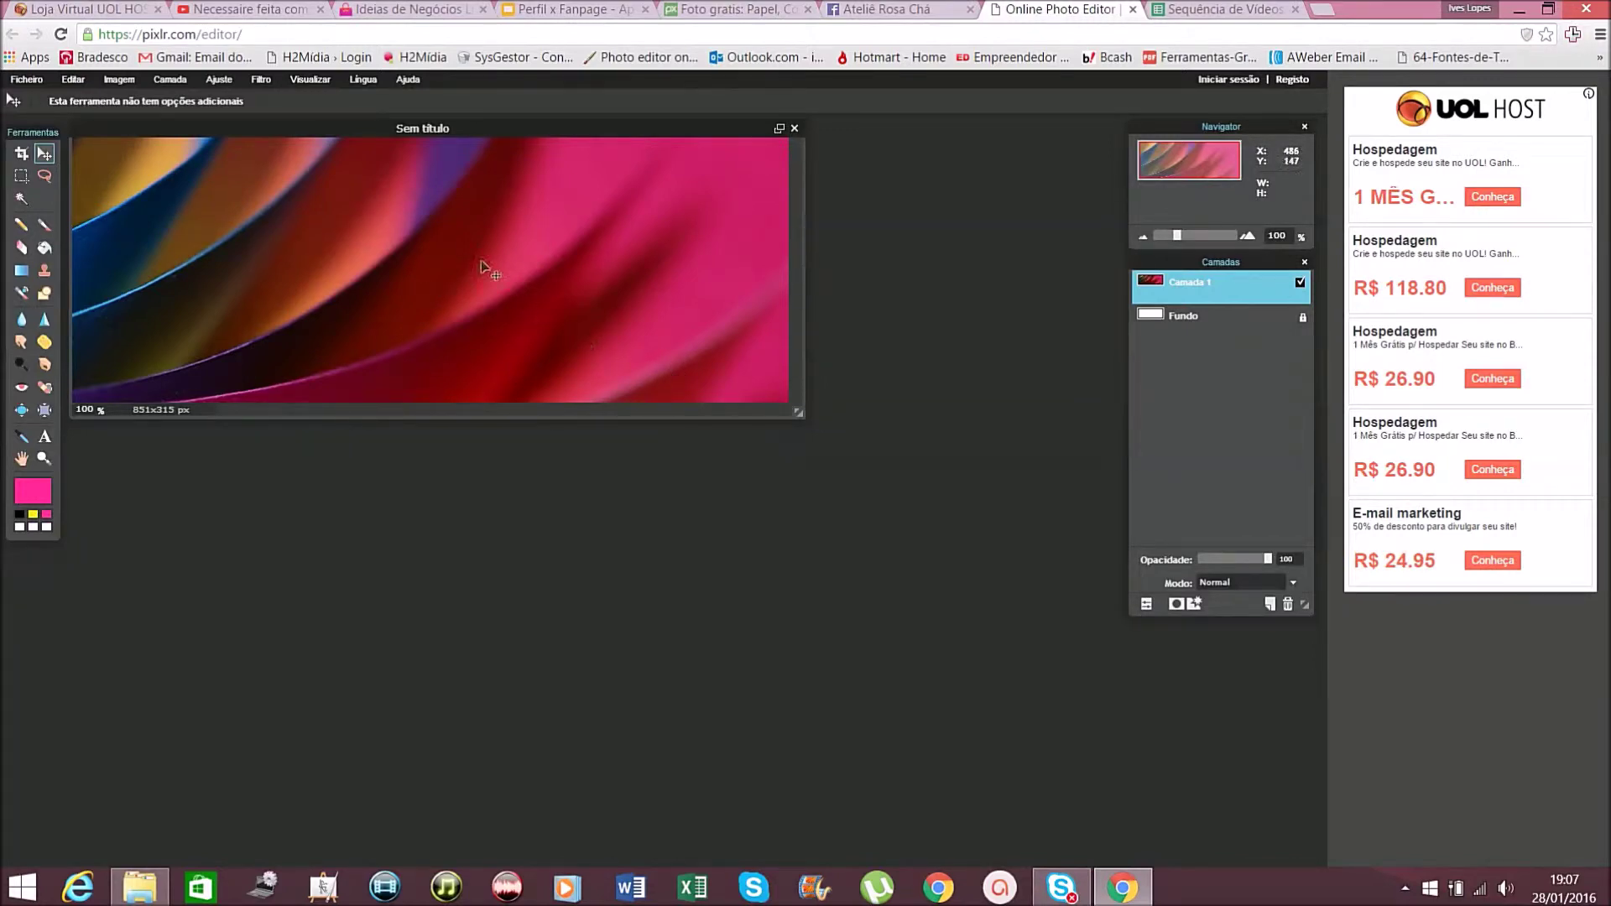
Add a new layer above the paper layer and marquee-select almost the whole canvas, about 849 by 313 px
{"action": "left_click", "coordinate": [21, 178]}
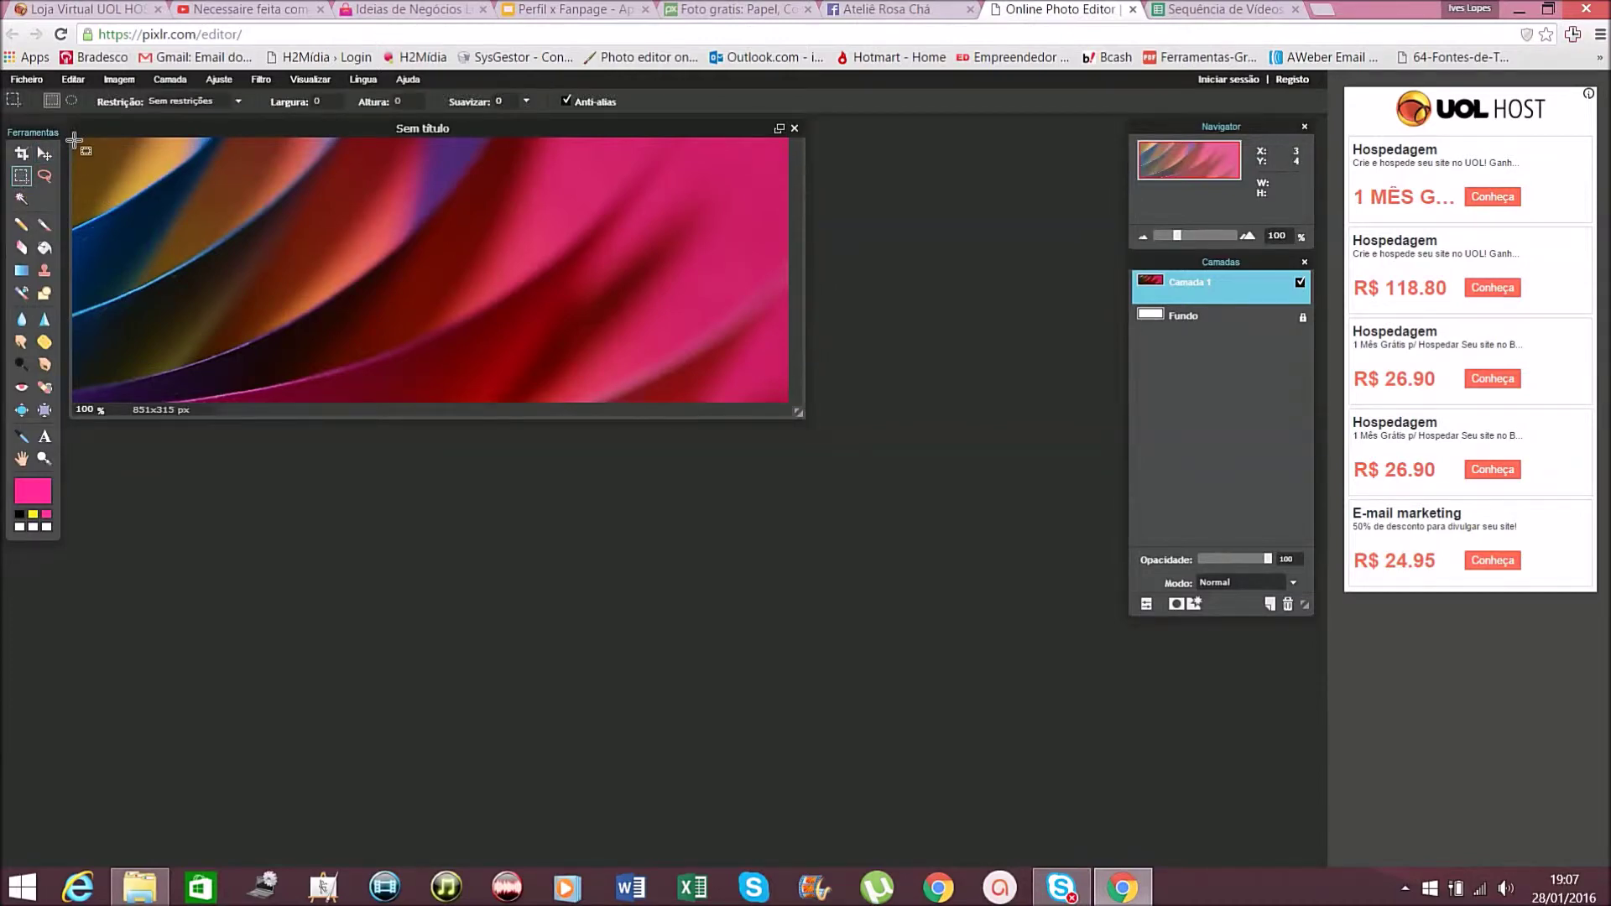
{"action": "left_click", "coordinate": [1271, 605]}
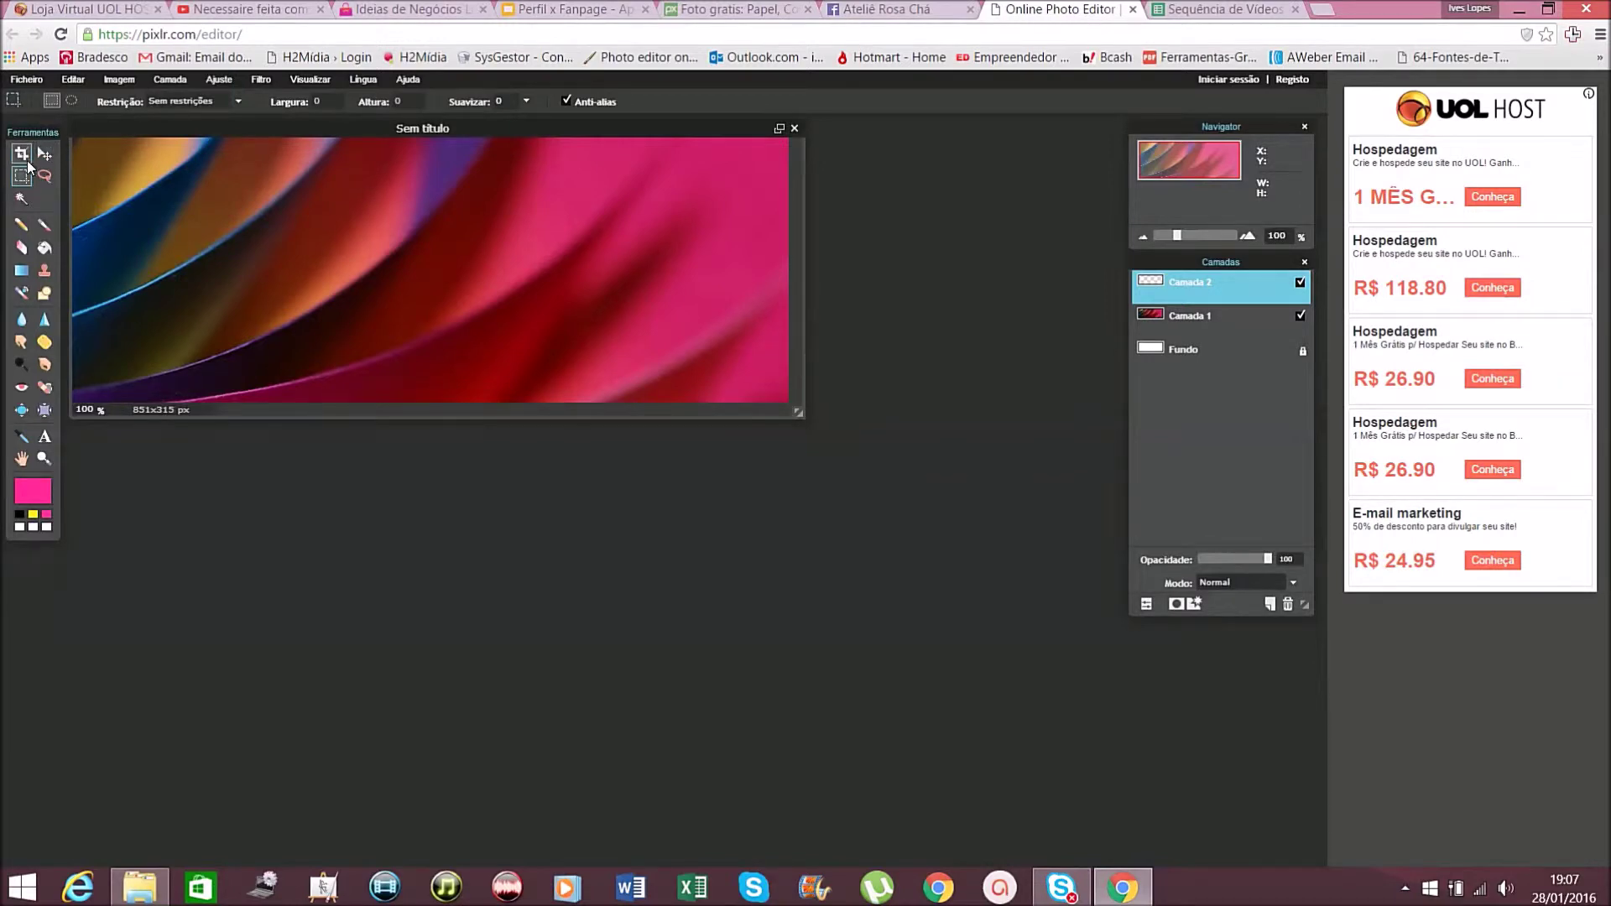
{"action": "left_click_drag", "start_coordinate": [74, 139], "coordinate": [883, 411]}
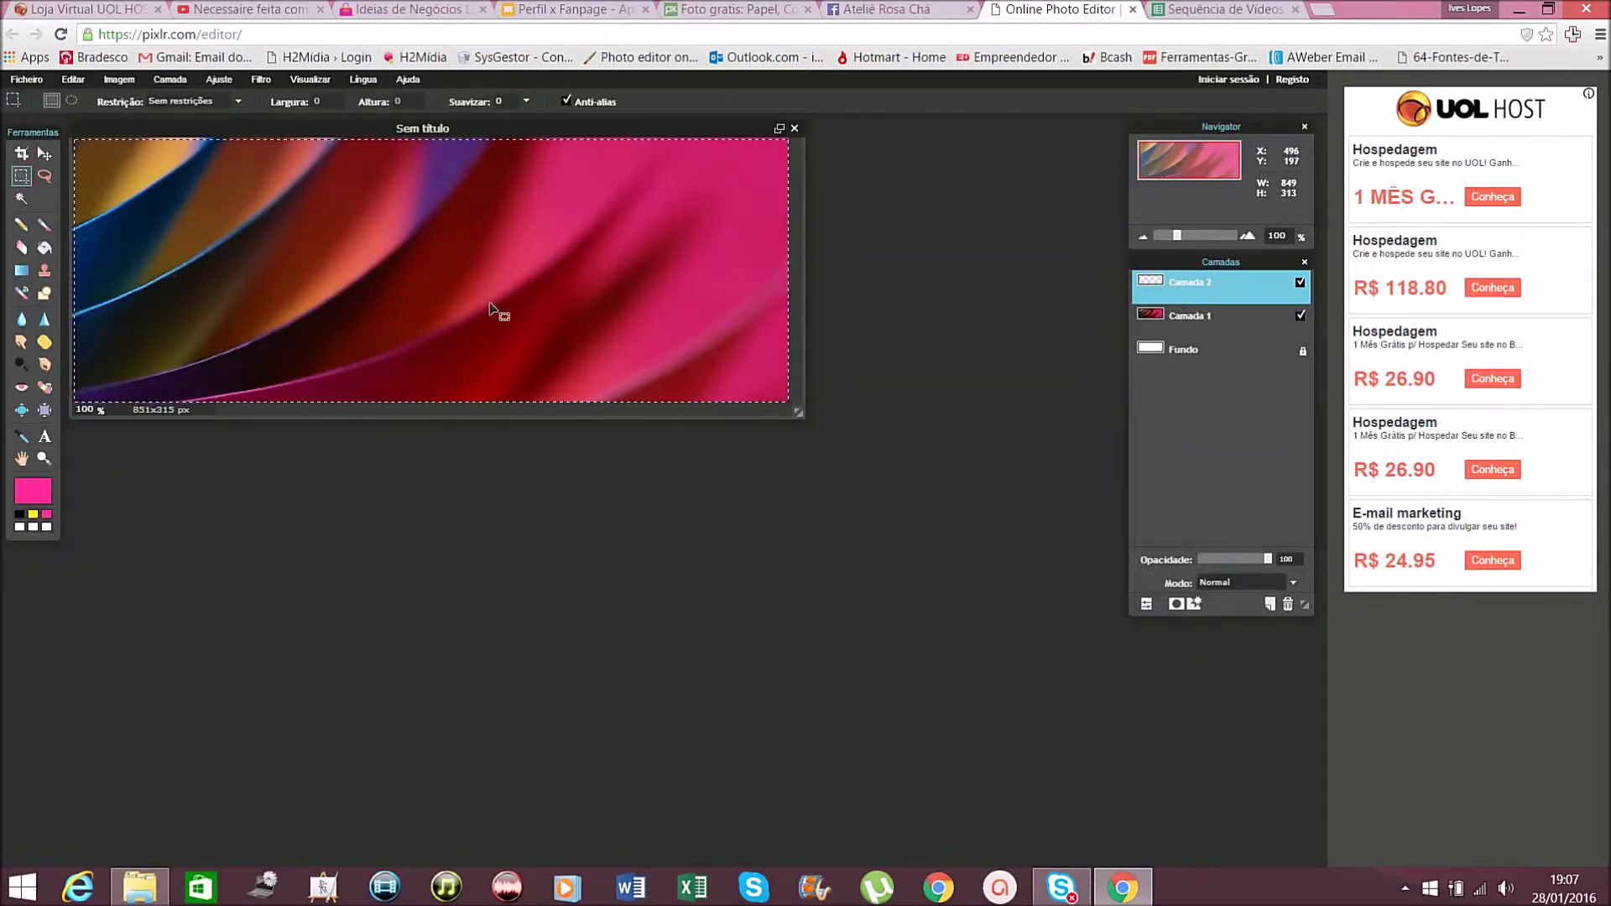
Fill the selection on the new layer with pink #fa1986 using the Paint Bucket, and lower the layer's opacity to 55
{"action": "left_click", "coordinate": [28, 491]}
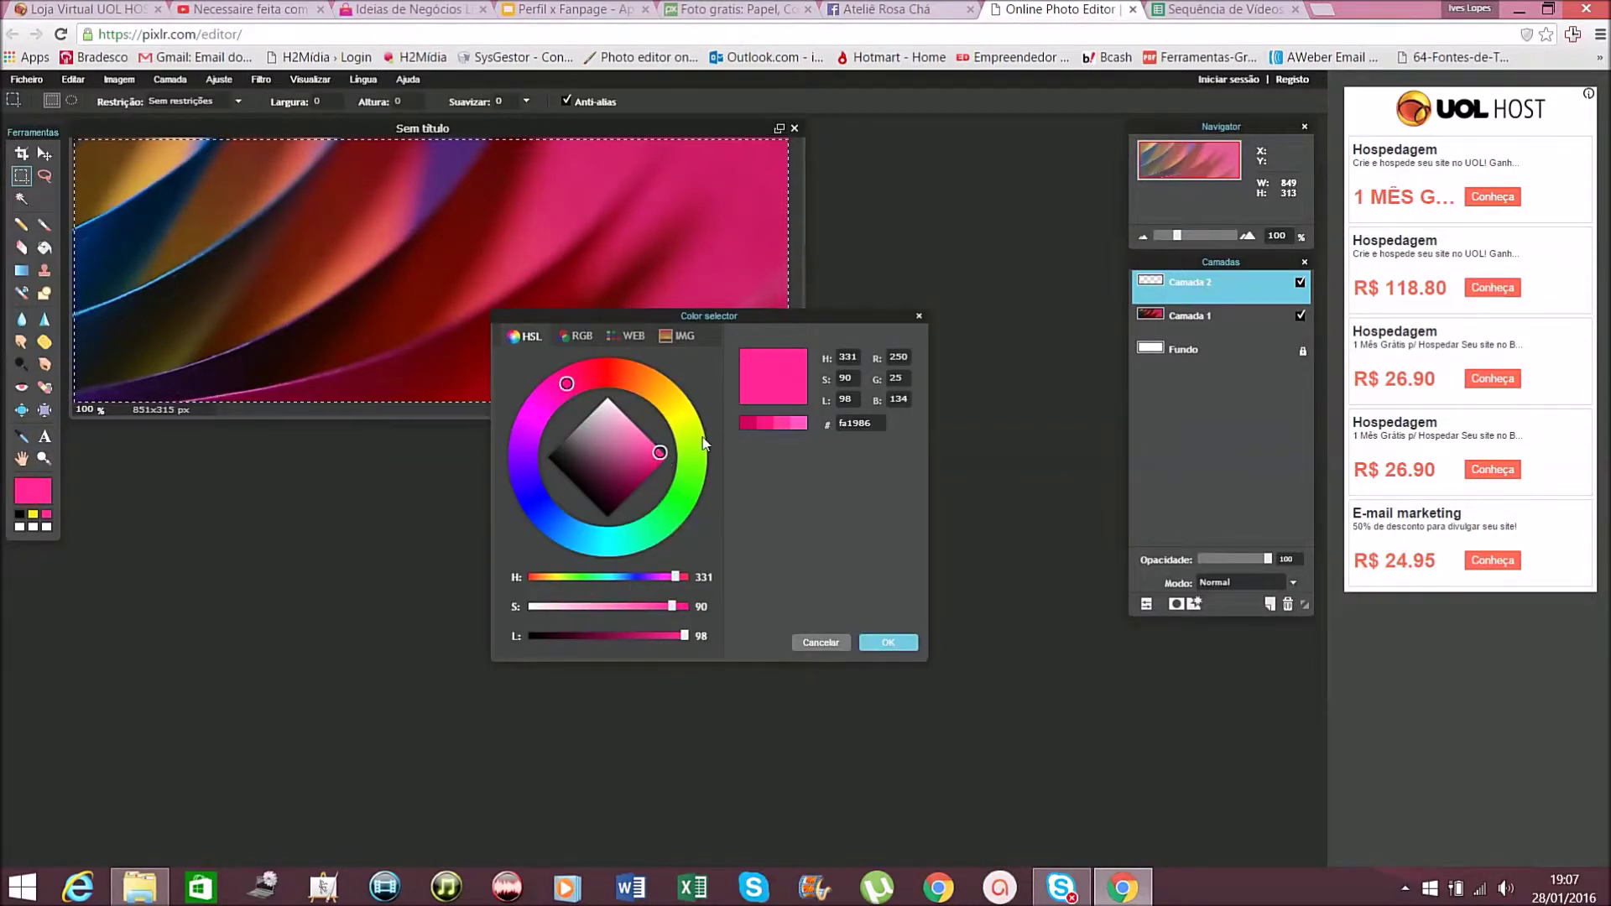
{"action": "left_click", "coordinate": [887, 643]}
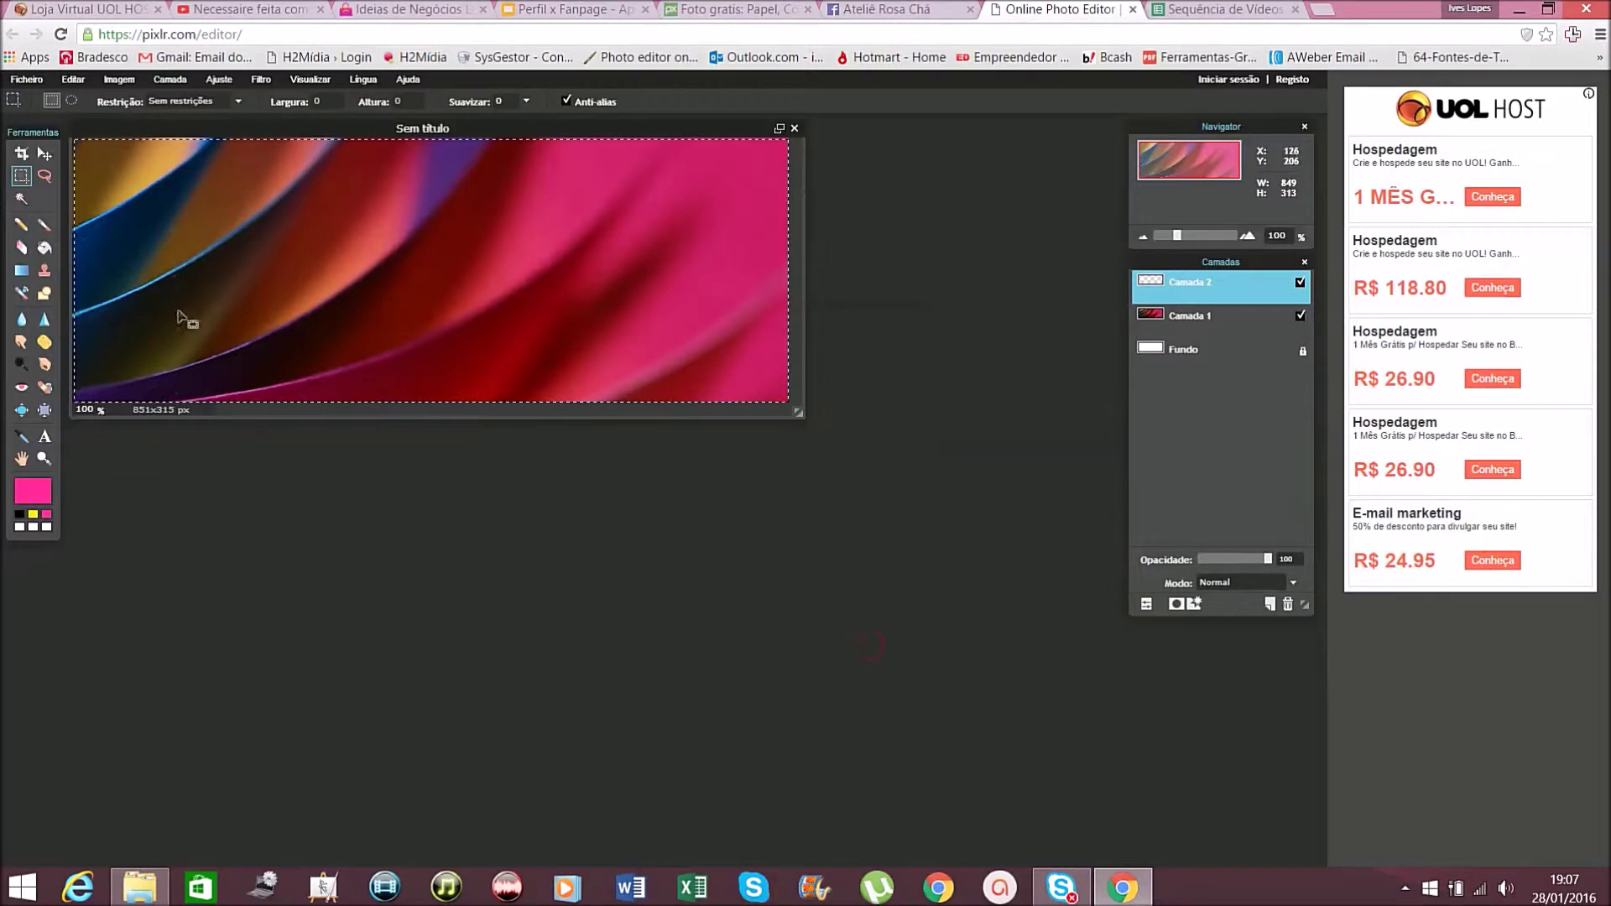
{"action": "left_click", "coordinate": [45, 248]}
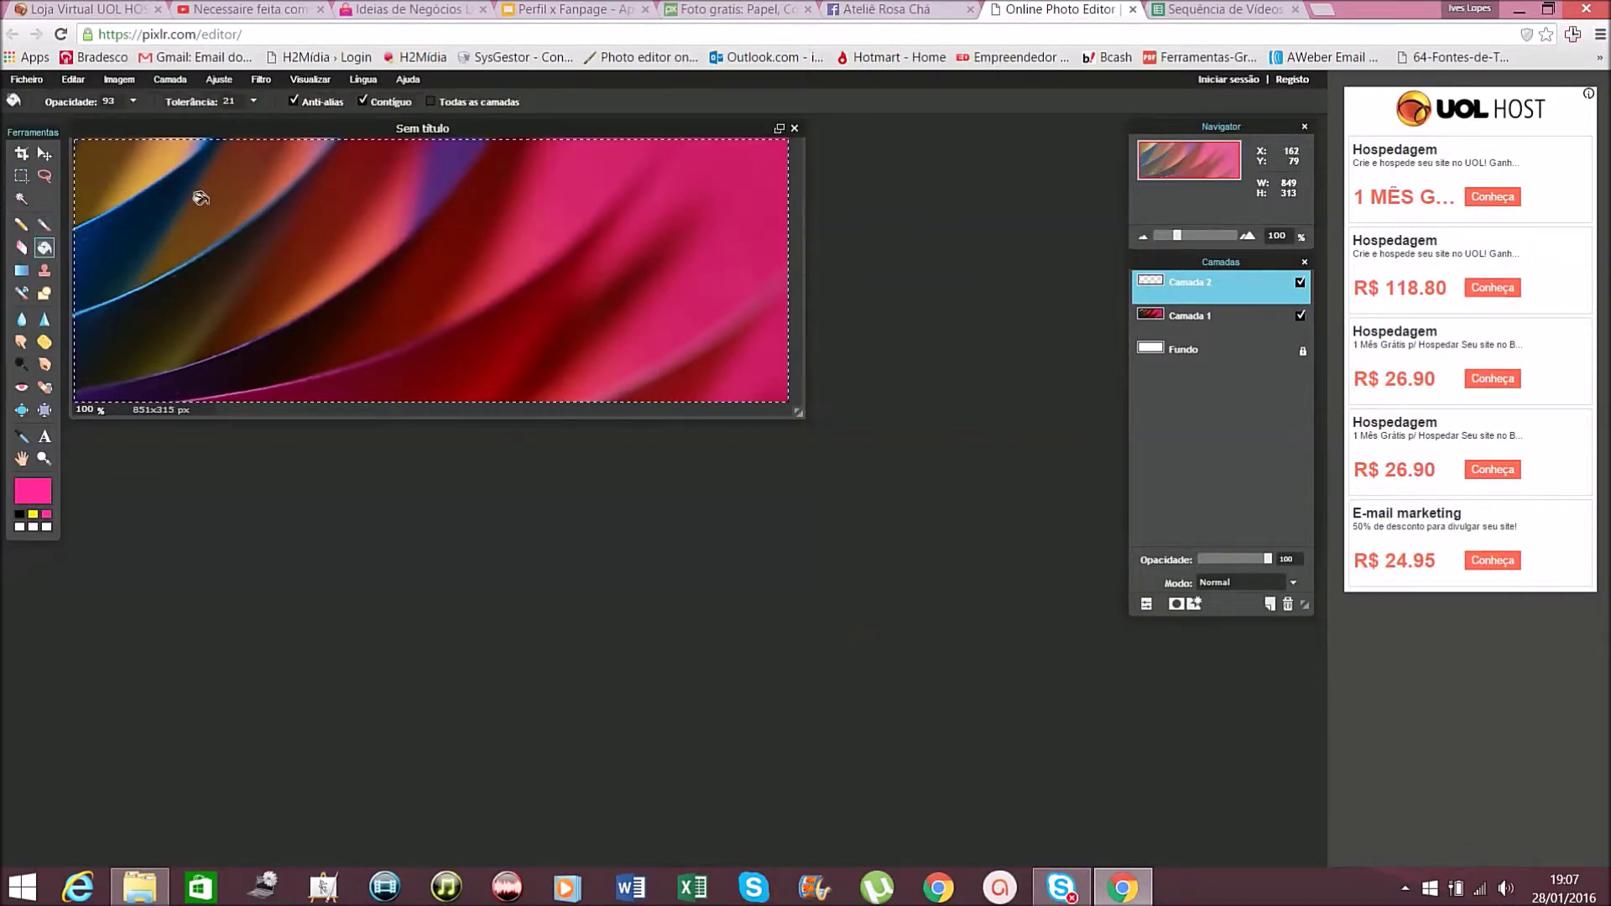
{"action": "left_click", "coordinate": [271, 198]}
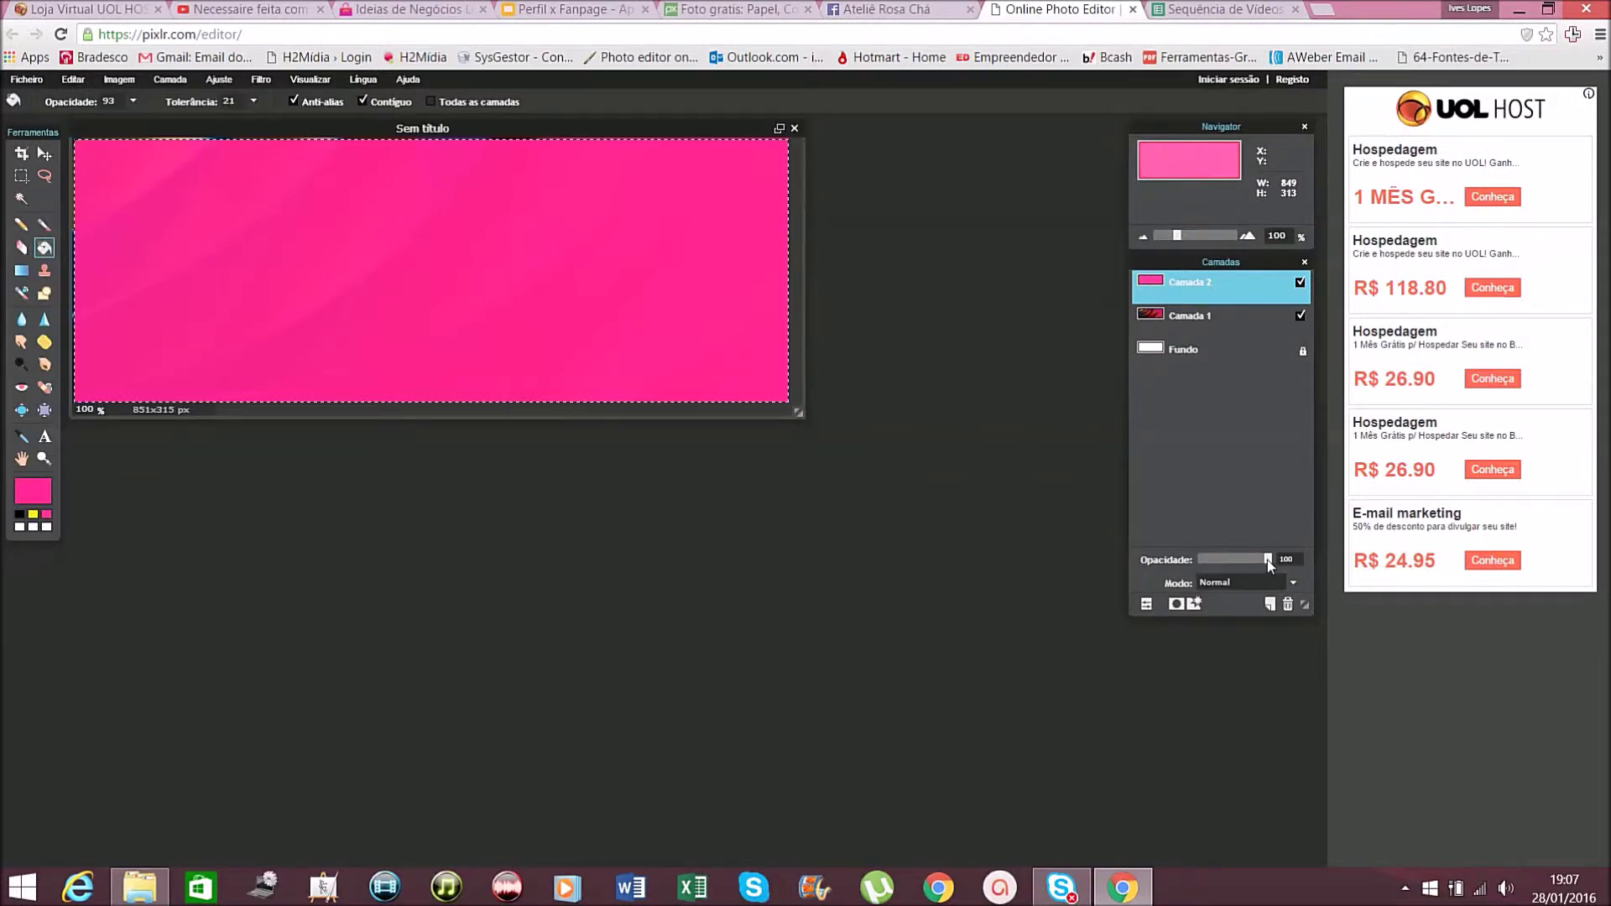
{"action": "left_click_drag", "start_coordinate": [1267, 561], "coordinate": [1235, 547]}
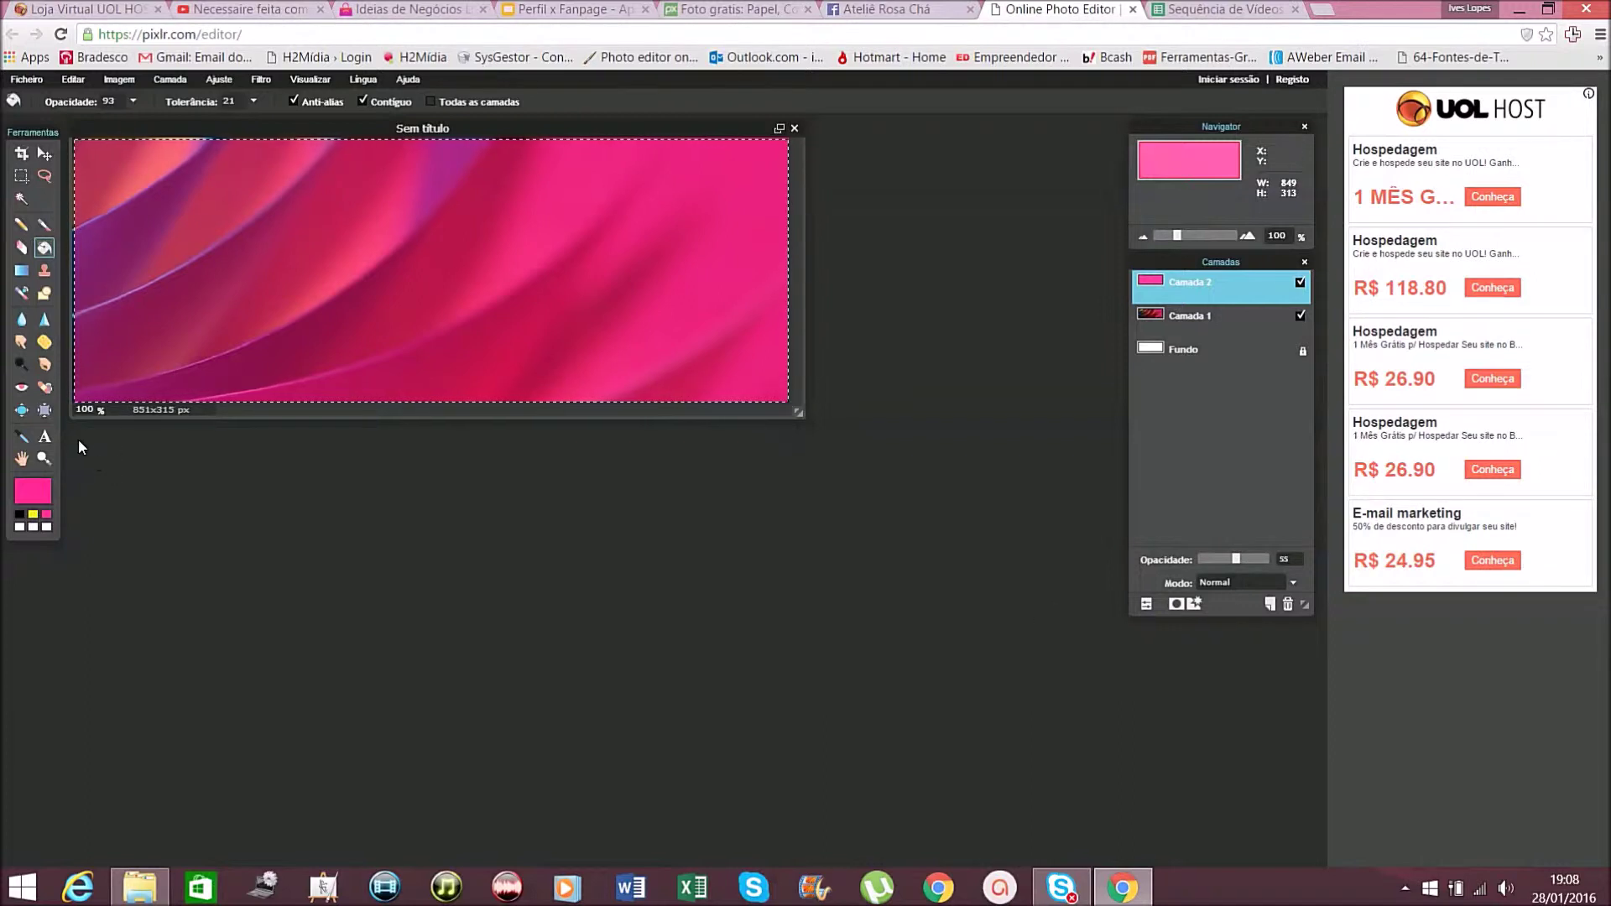
Add the text "Ateliê" in near-black #17030d in the upper right part of the canvas and shift it slightly down
{"action": "left_click", "coordinate": [45, 436]}
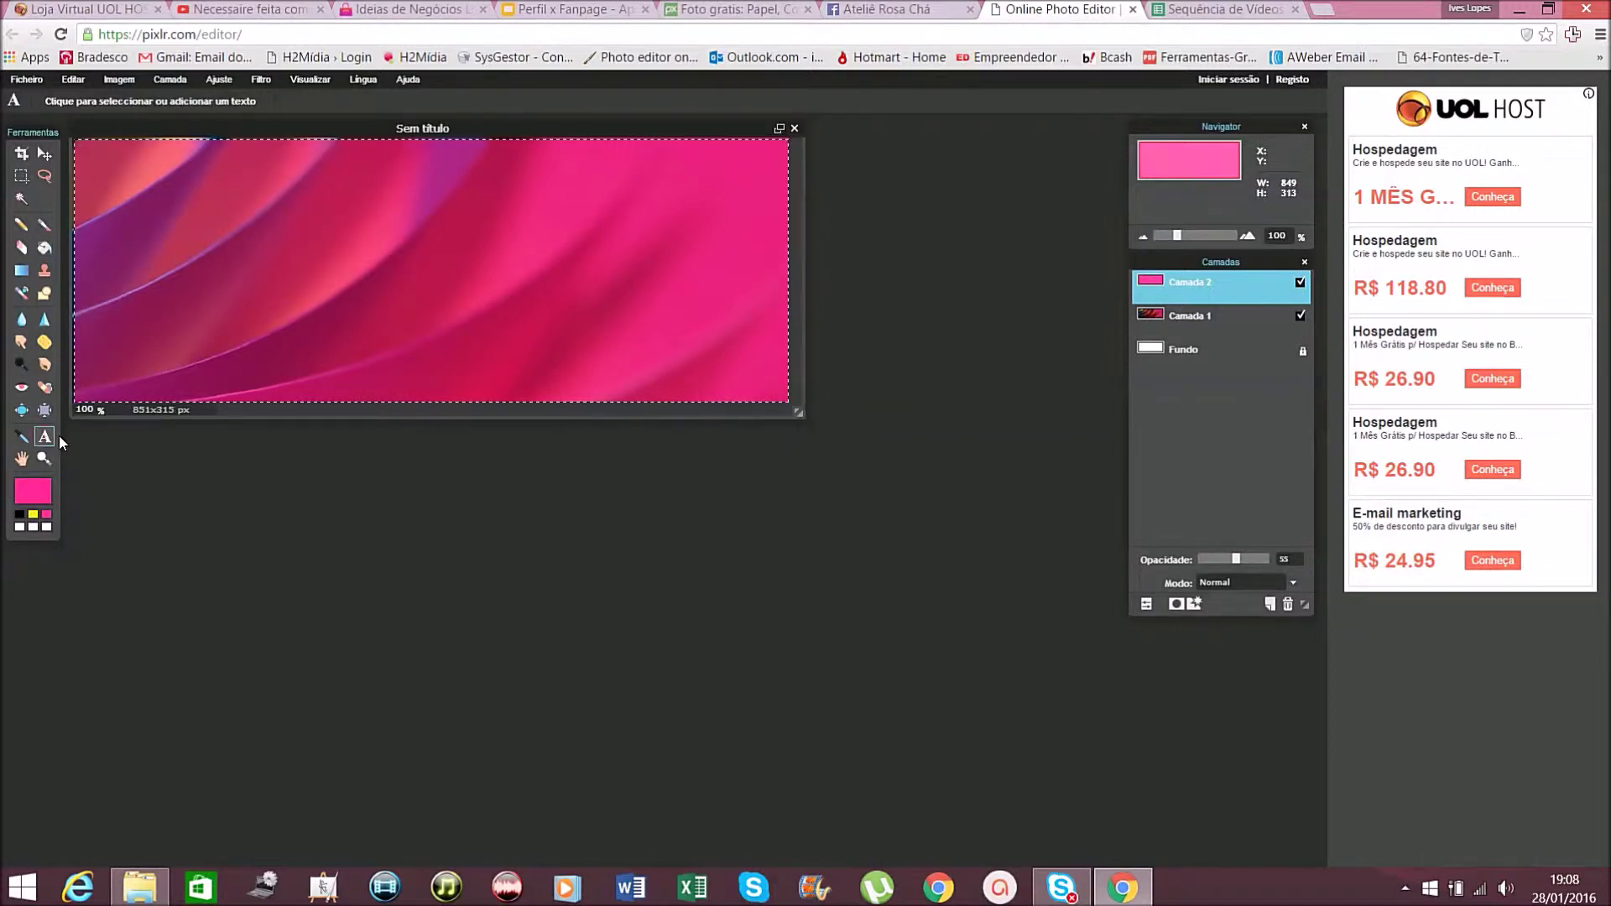
{"action": "left_click", "coordinate": [524, 222]}
{"action": "type", "text": "A"}
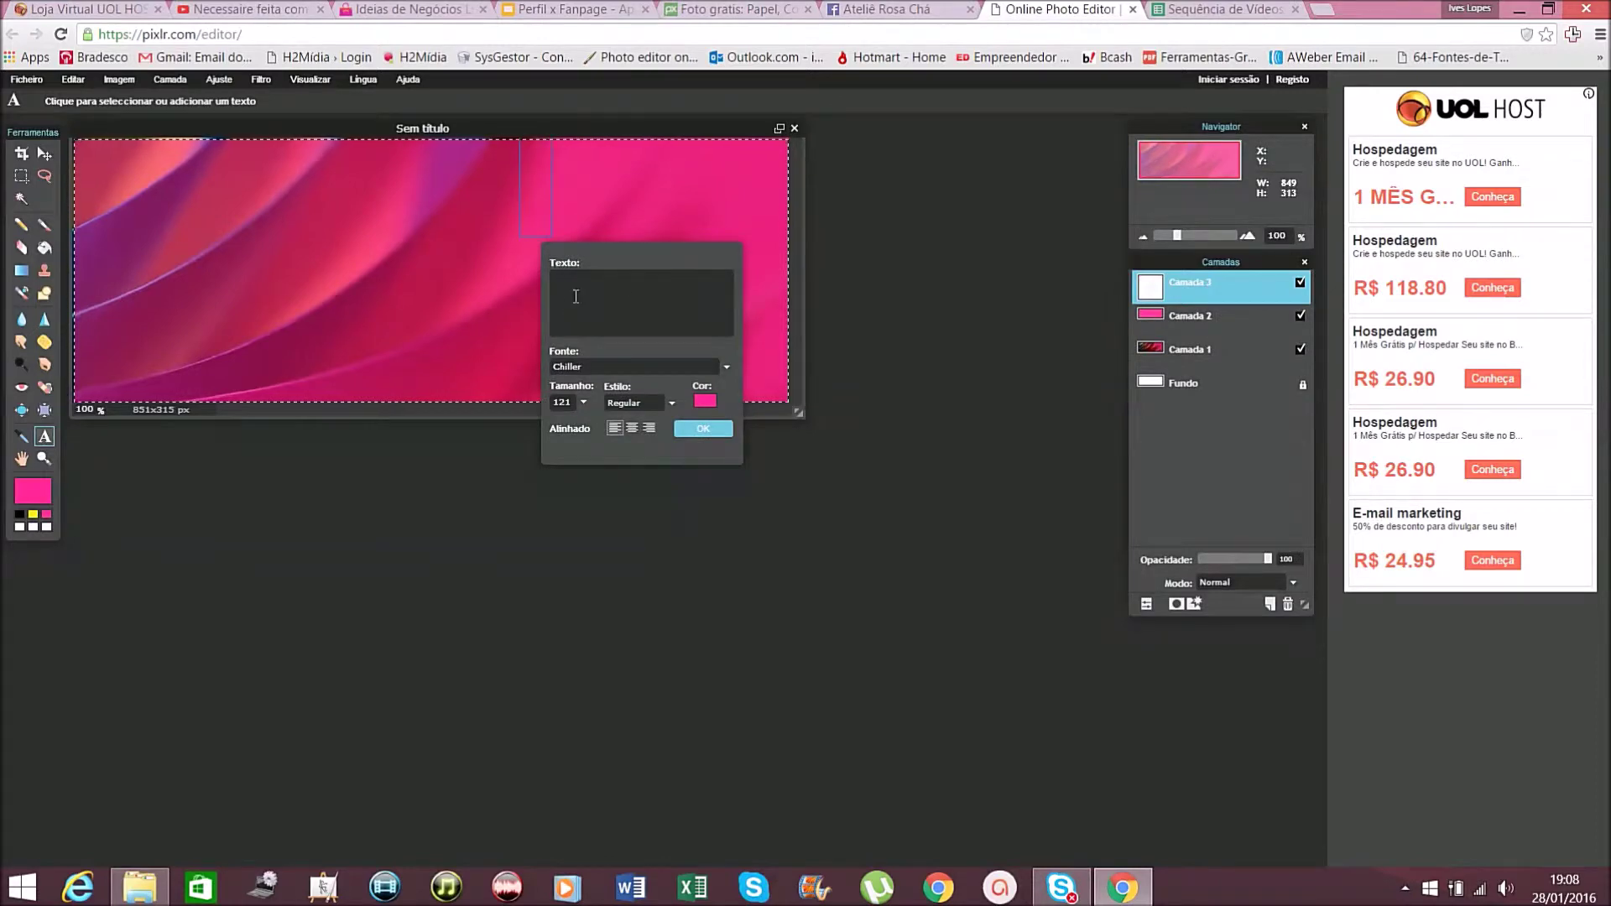
{"action": "type", "text": "t"}
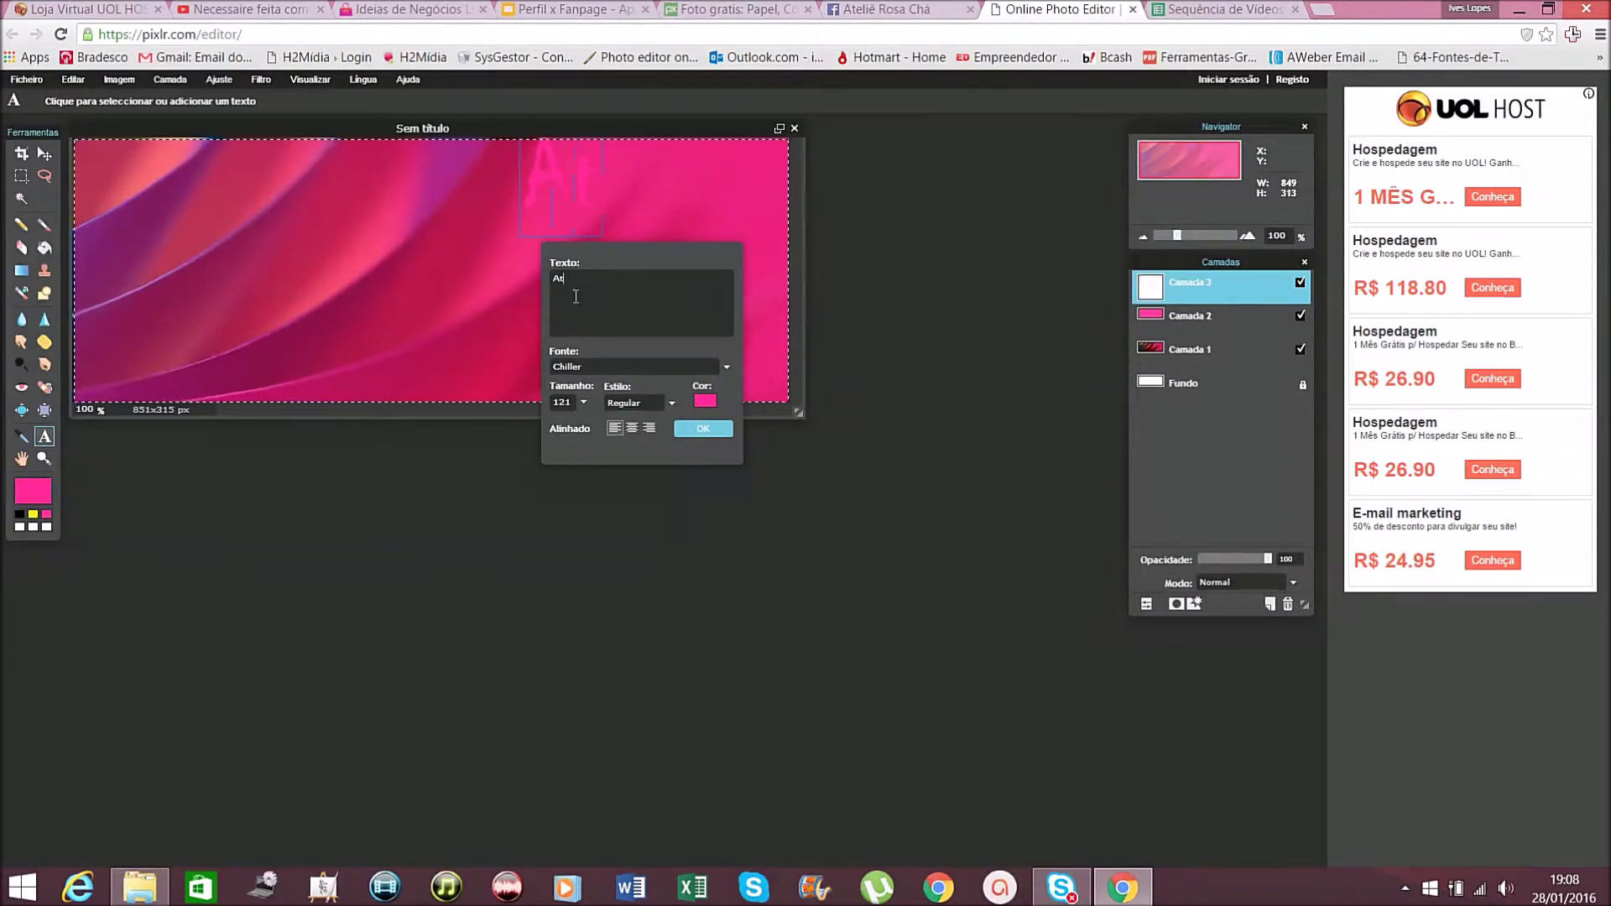
{"action": "type", "text": "eliê"}
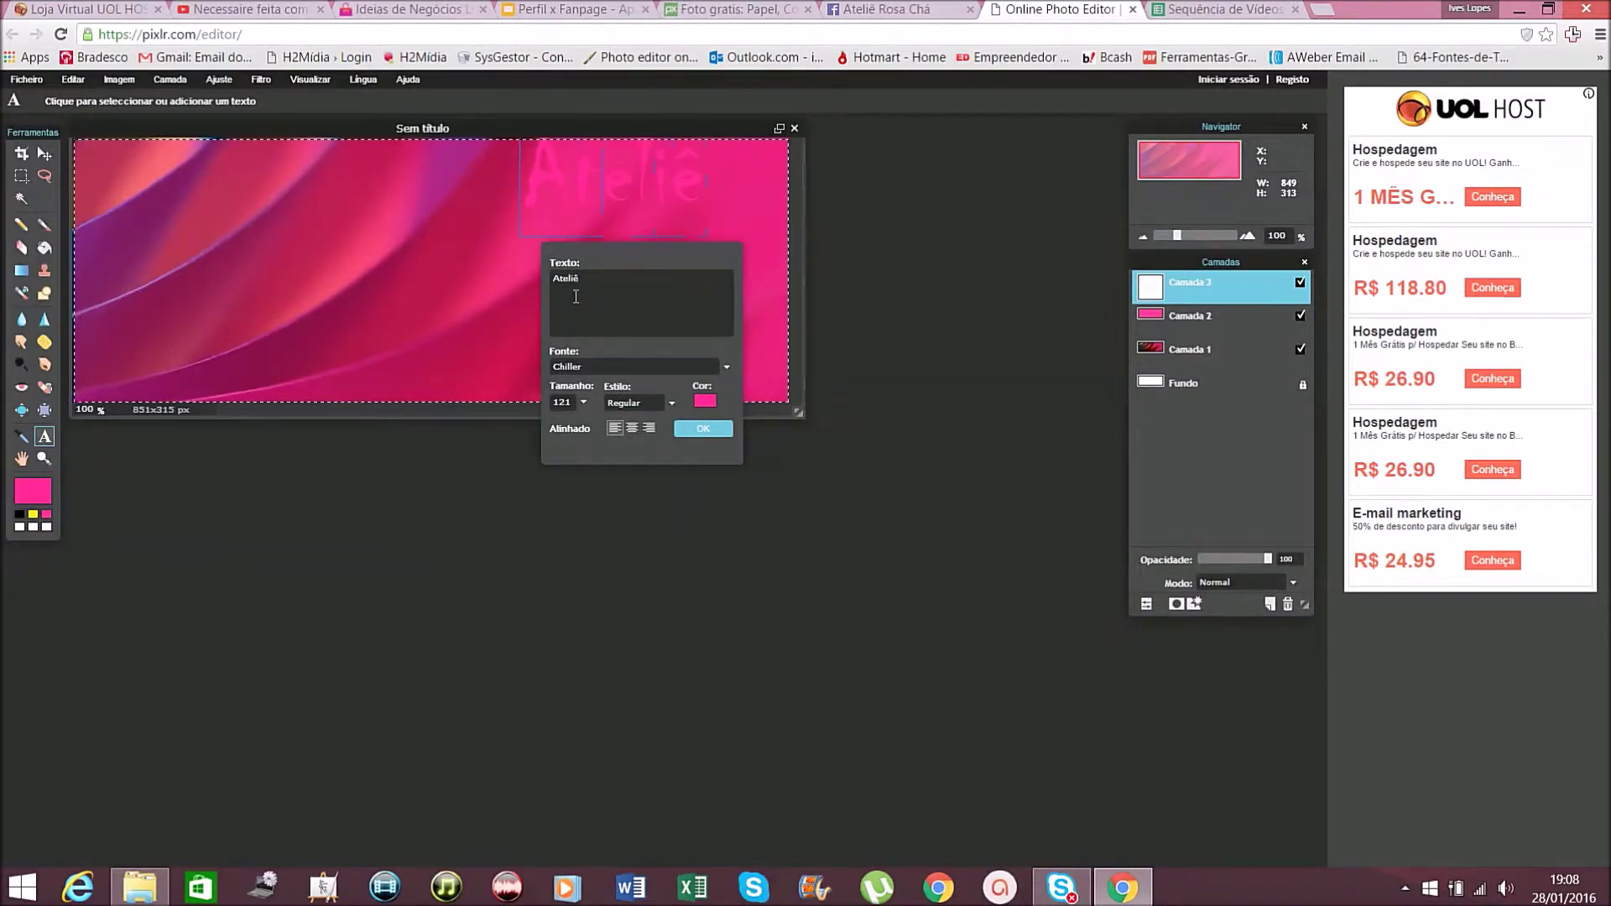
{"action": "left_click", "coordinate": [705, 402]}
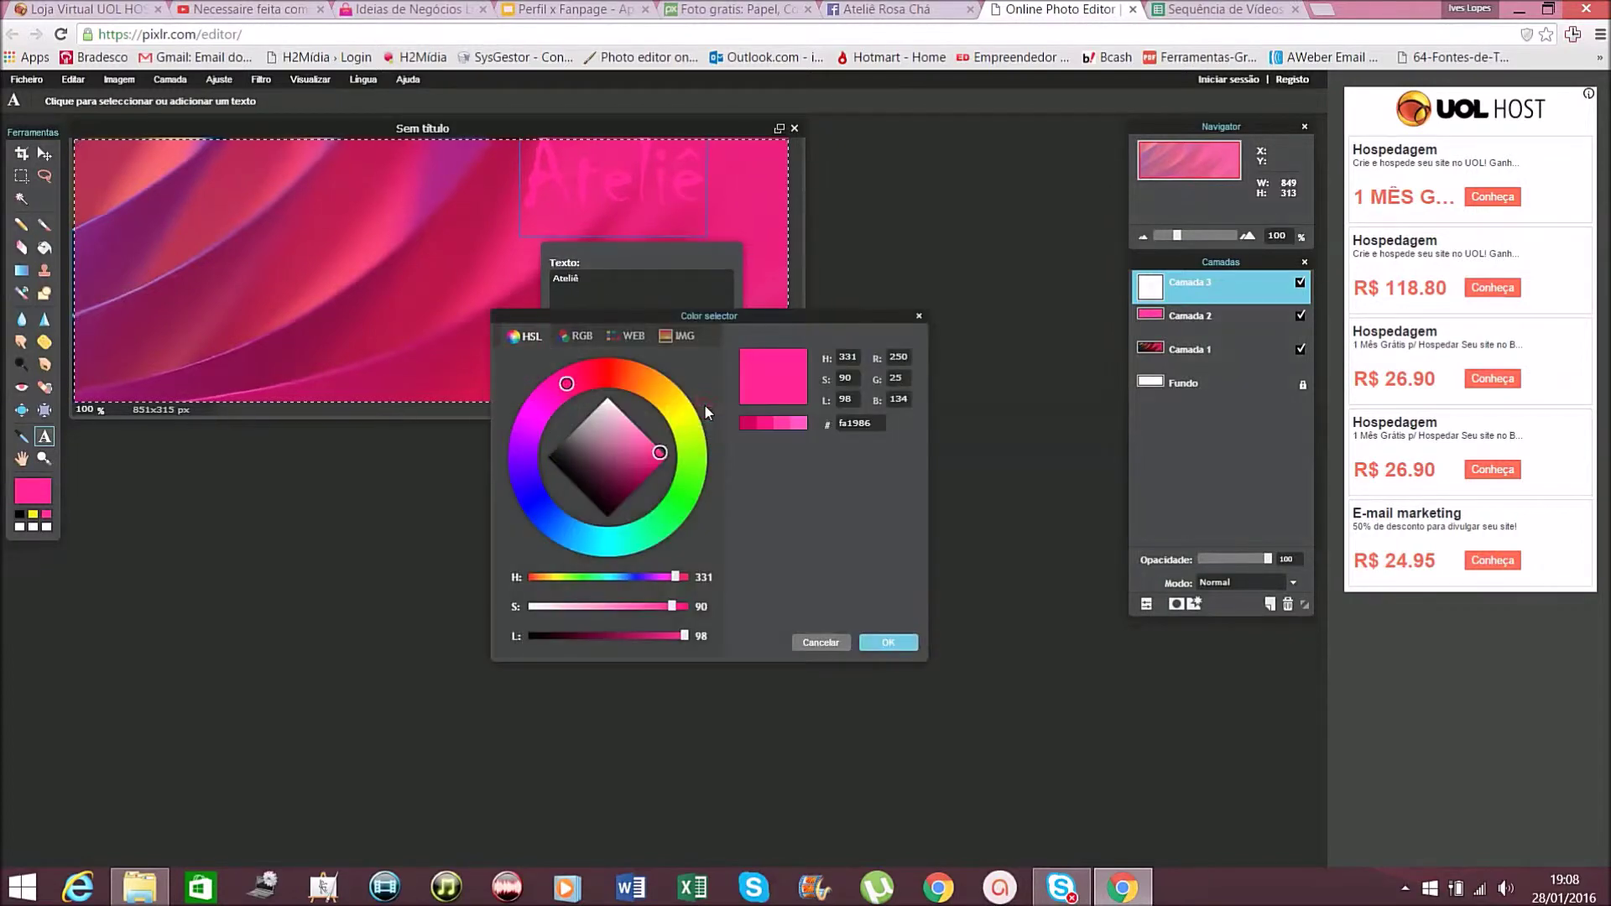
{"action": "left_click", "coordinate": [608, 505]}
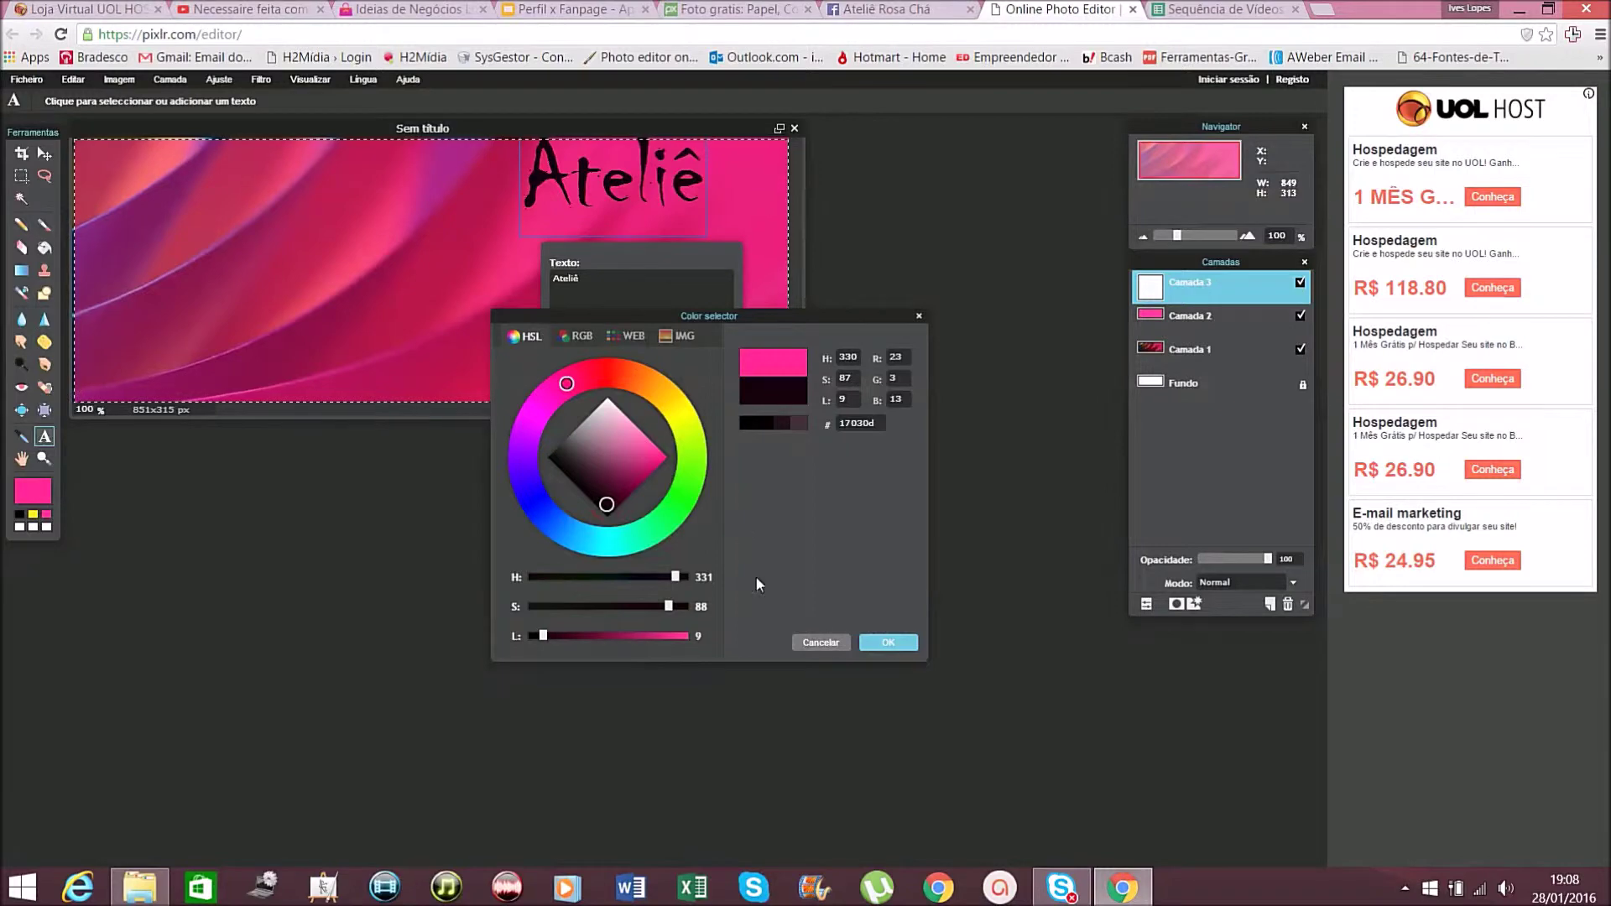
{"action": "left_click", "coordinate": [876, 644]}
{"action": "left_click_drag", "start_coordinate": [630, 178], "coordinate": [655, 210]}
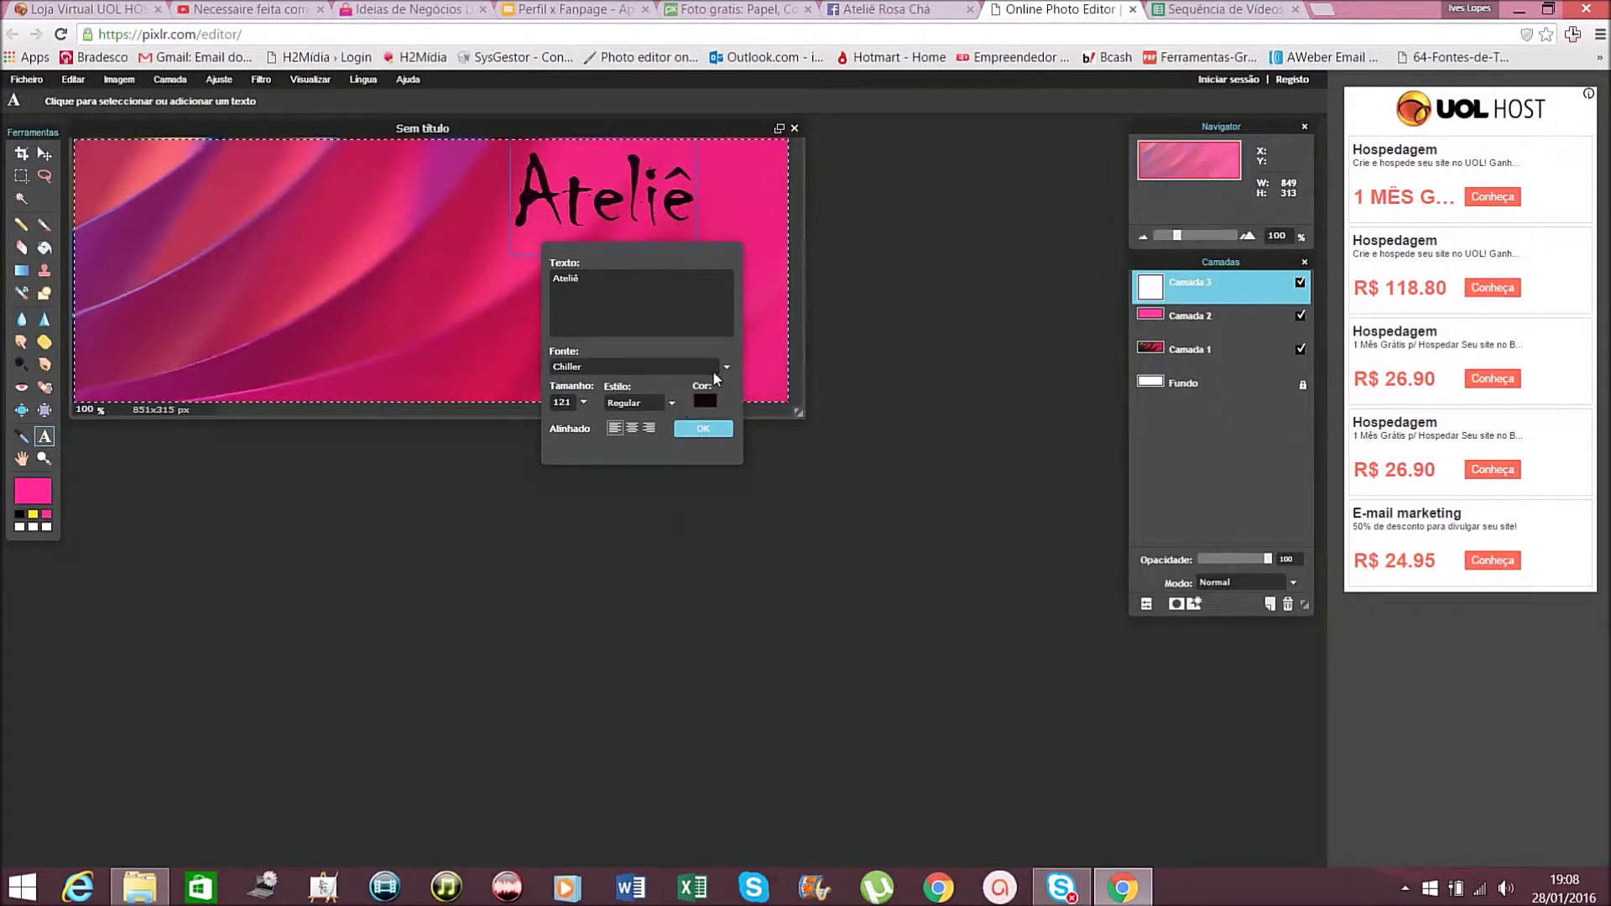
Set the "Ateliê" text to Constantia at size 76, lower it slightly on the canvas and apply the text
{"action": "left_click", "coordinate": [723, 369]}
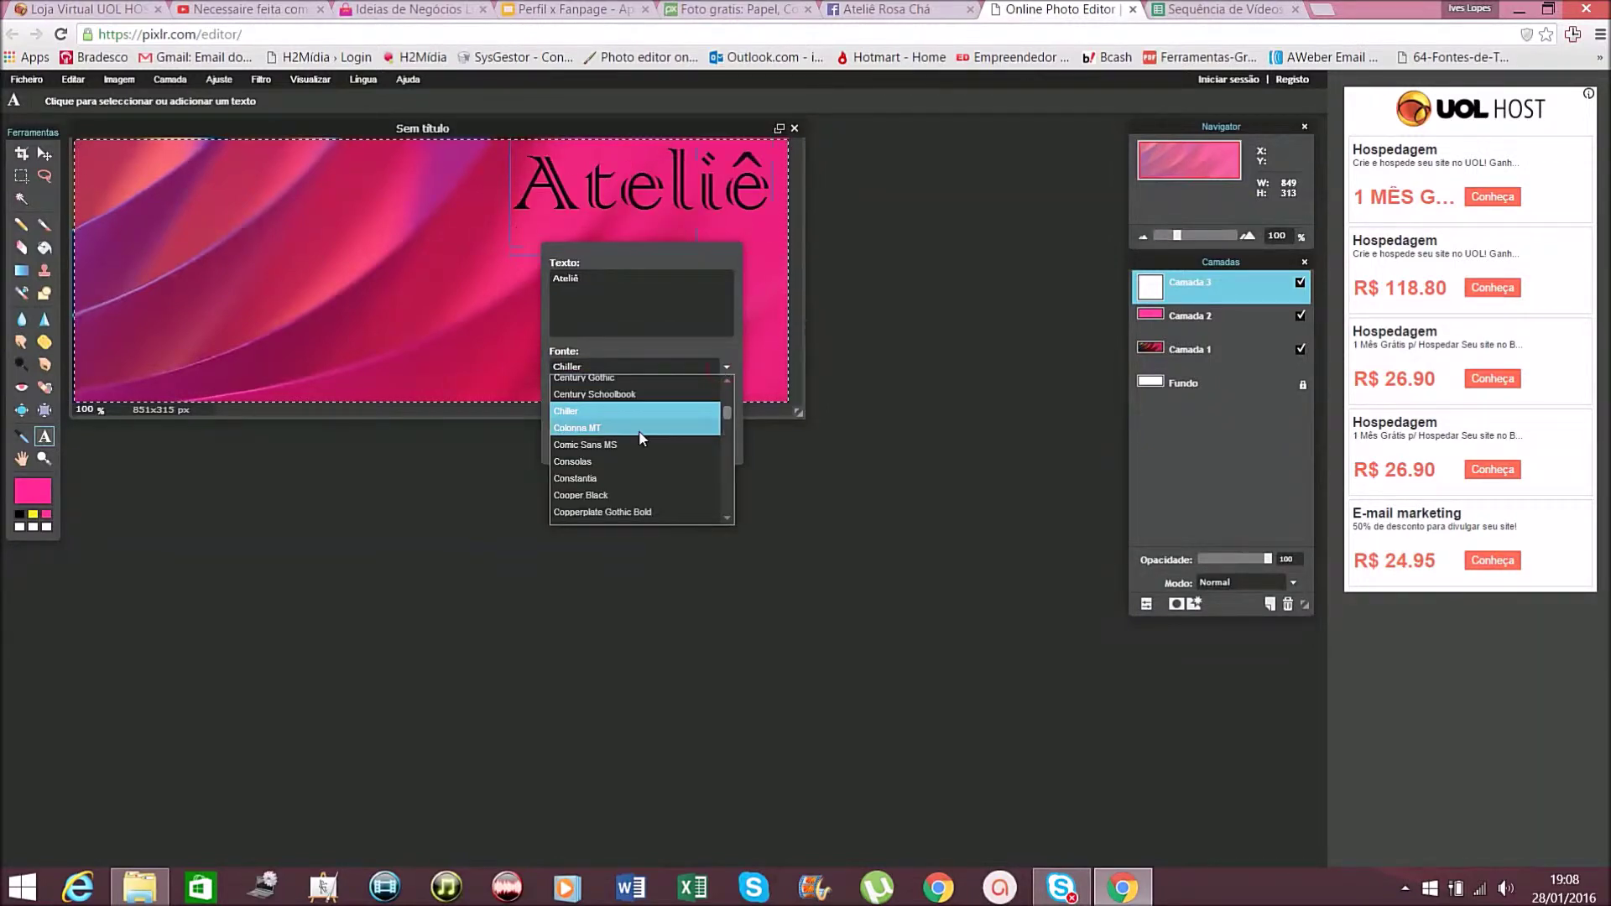
{"action": "left_click", "coordinate": [636, 482]}
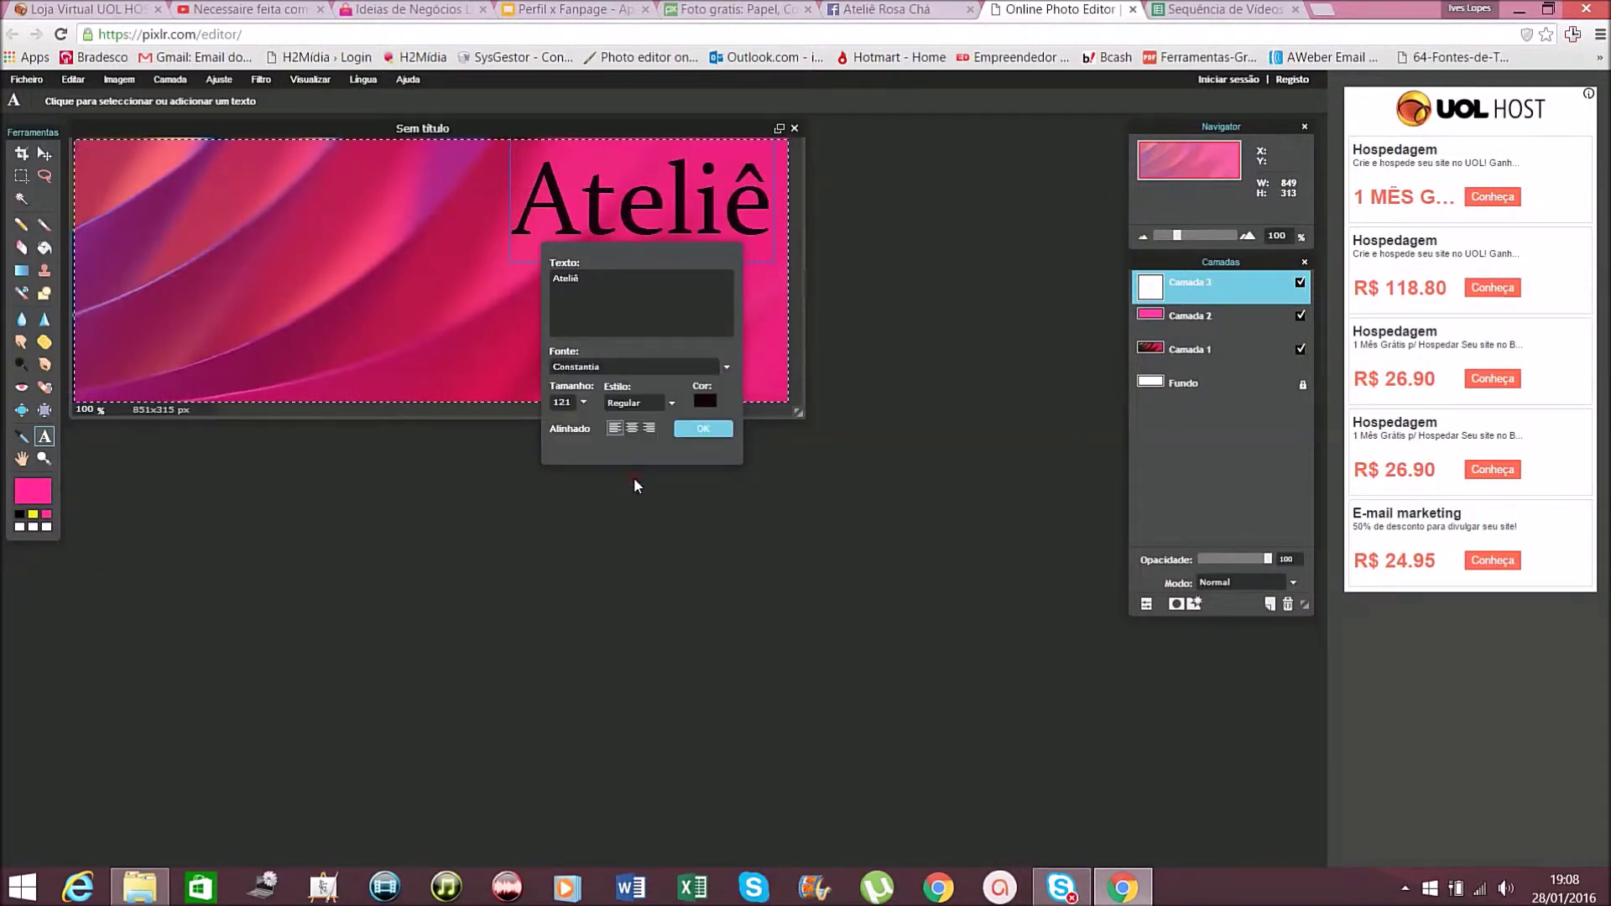
{"action": "left_click", "coordinate": [583, 402]}
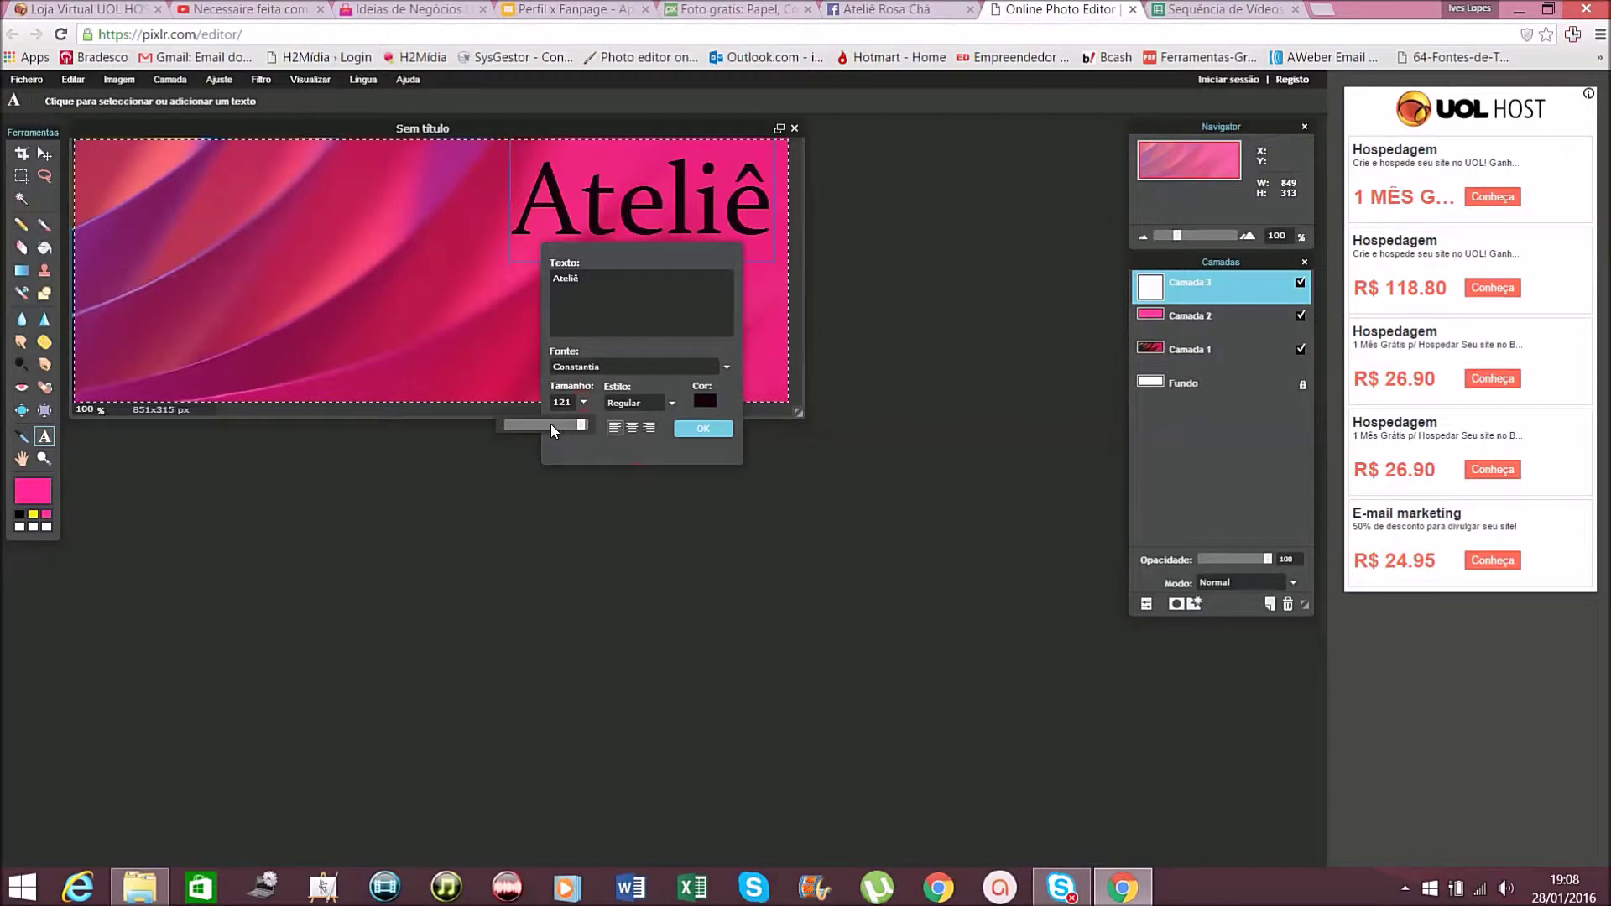
{"action": "left_click", "coordinate": [550, 425]}
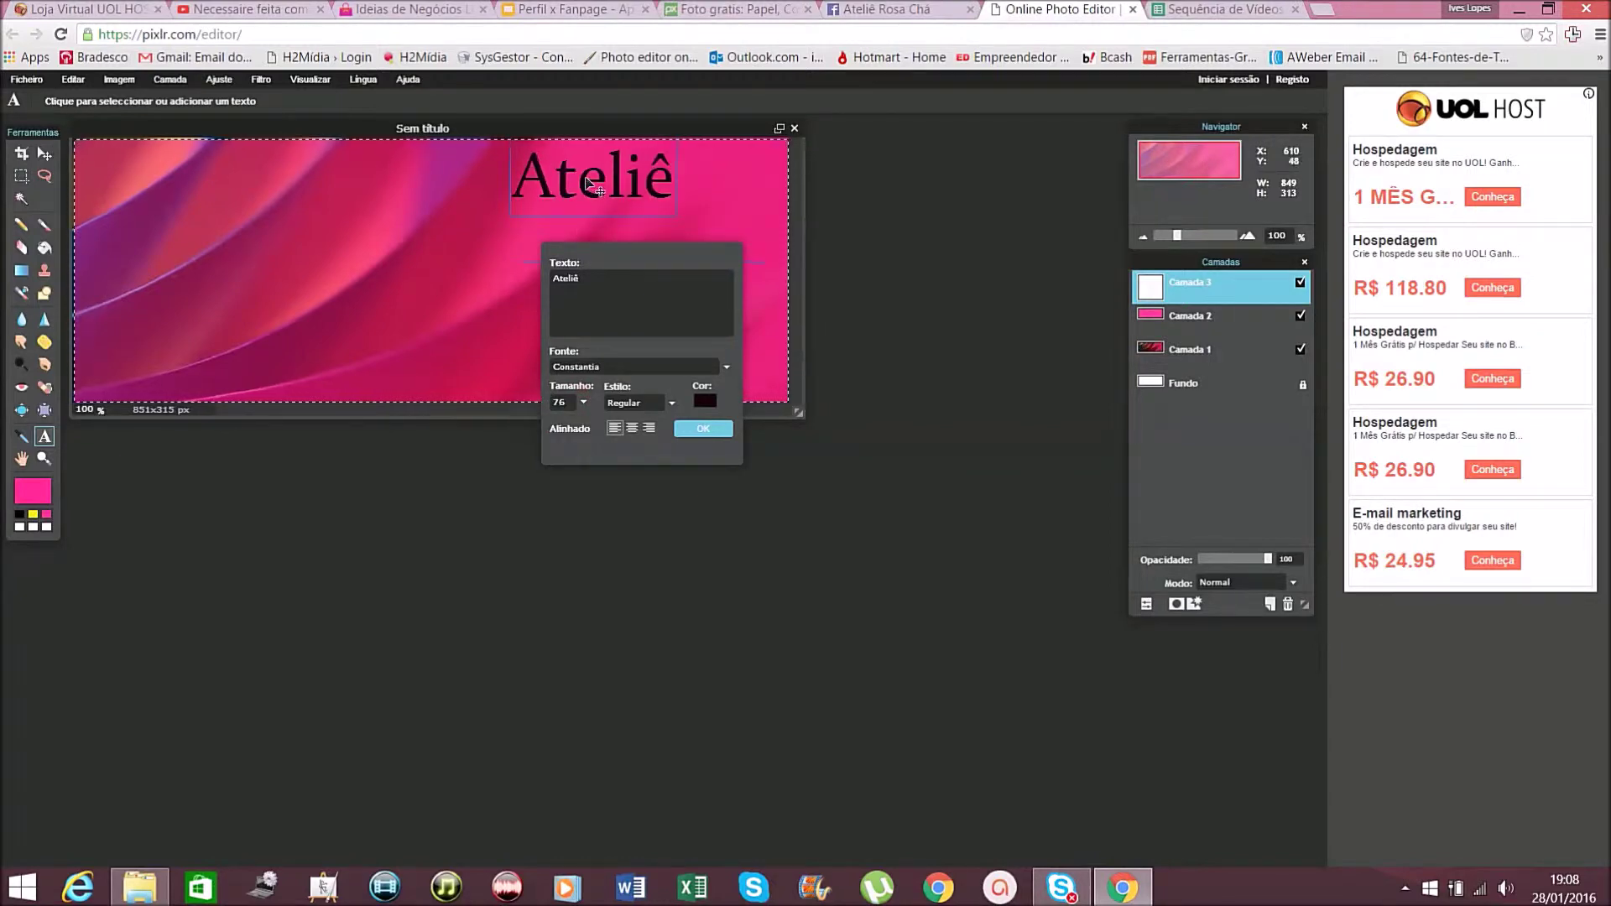
{"action": "left_click_drag", "start_coordinate": [589, 182], "coordinate": [597, 203]}
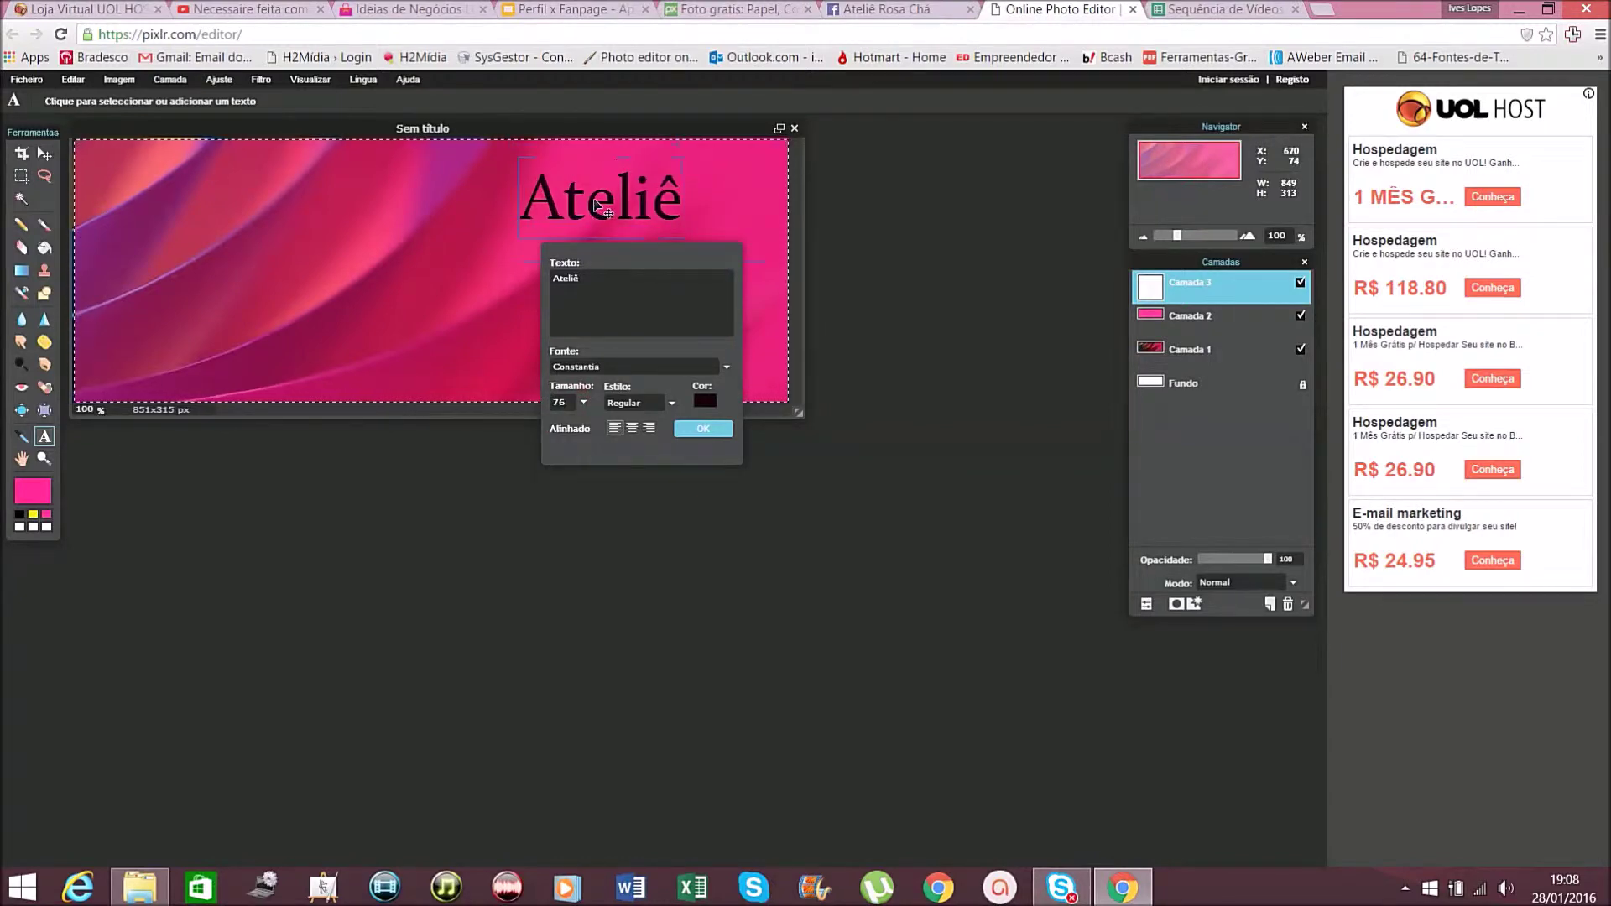
{"action": "left_click", "coordinate": [703, 429]}
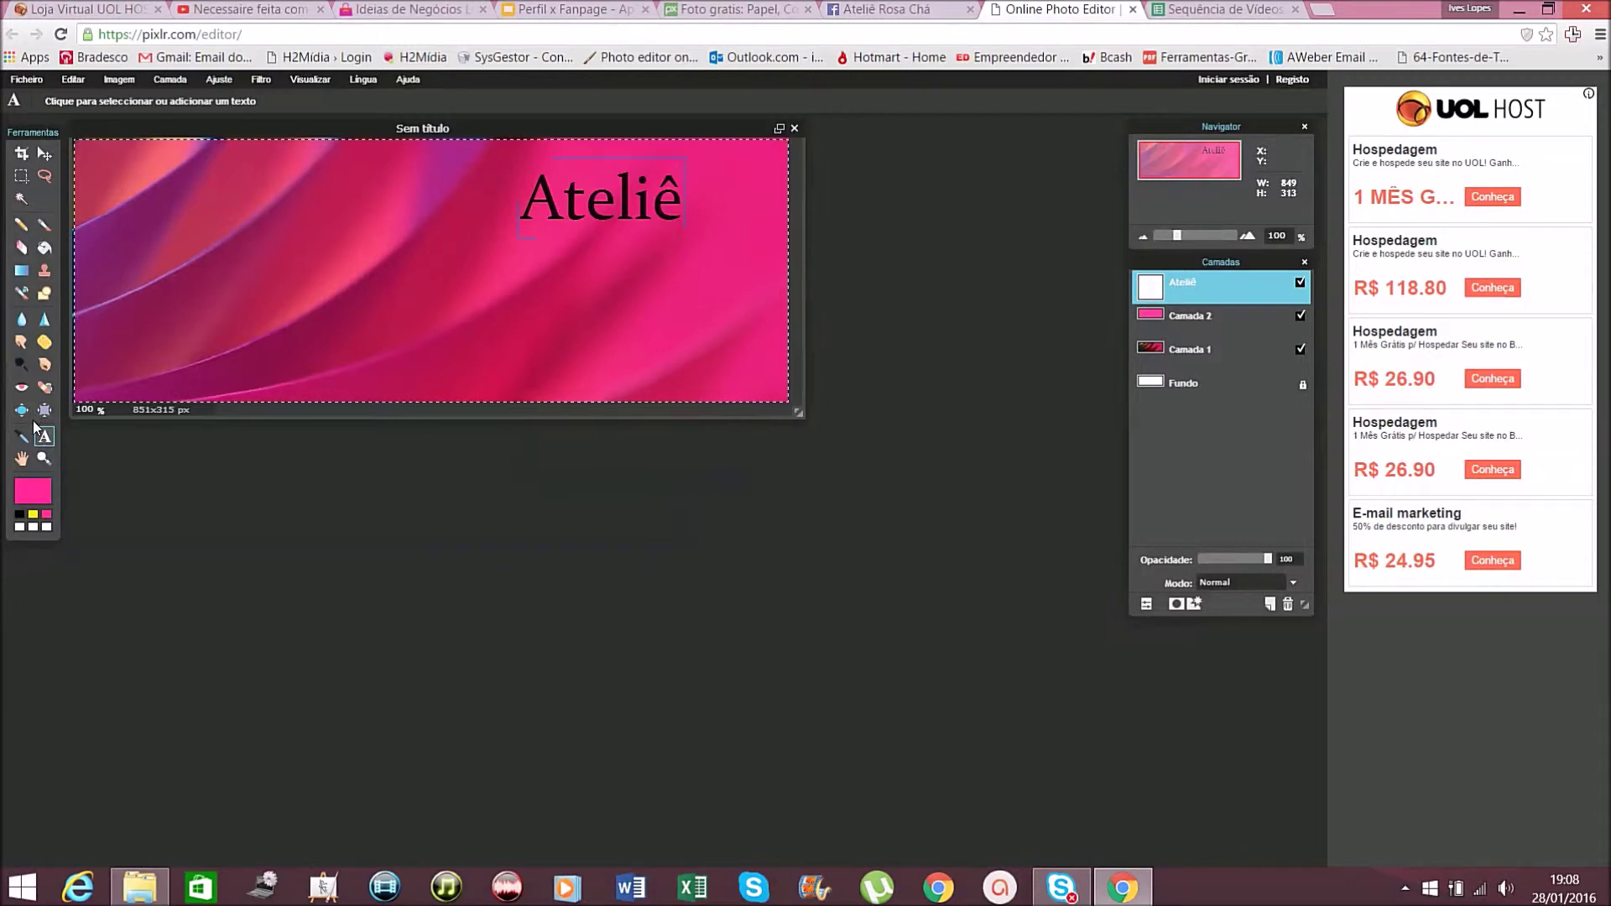
Add a separate text "Rosa" just below "Ateliê" and colour it off-white #edebec
{"action": "left_click", "coordinate": [477, 274]}
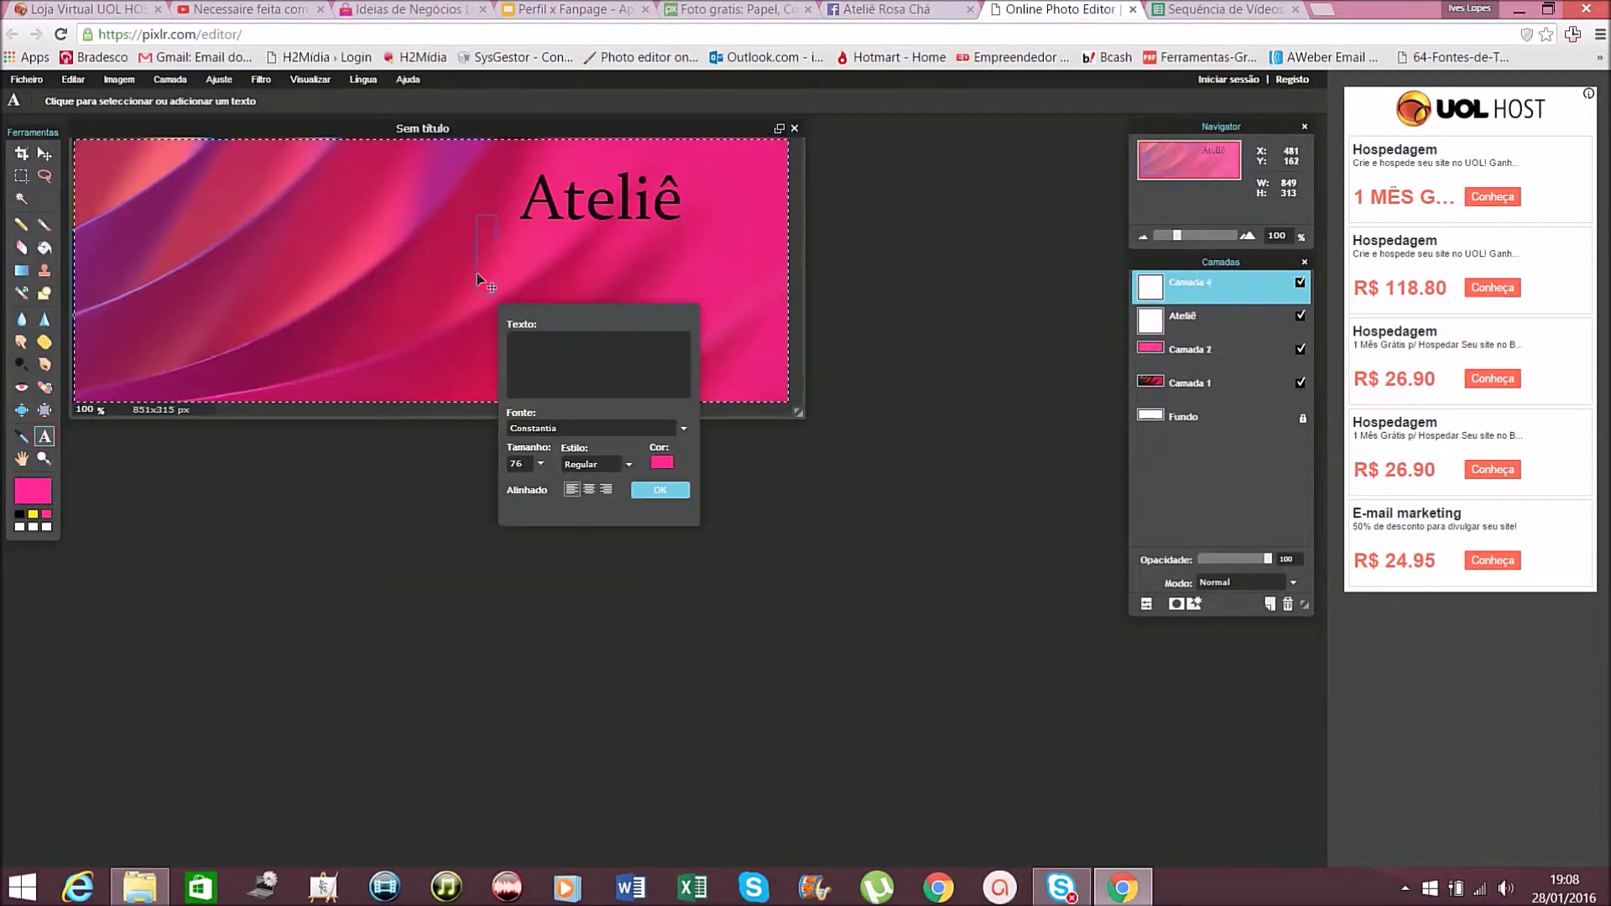
{"action": "type", "text": "Rosa"}
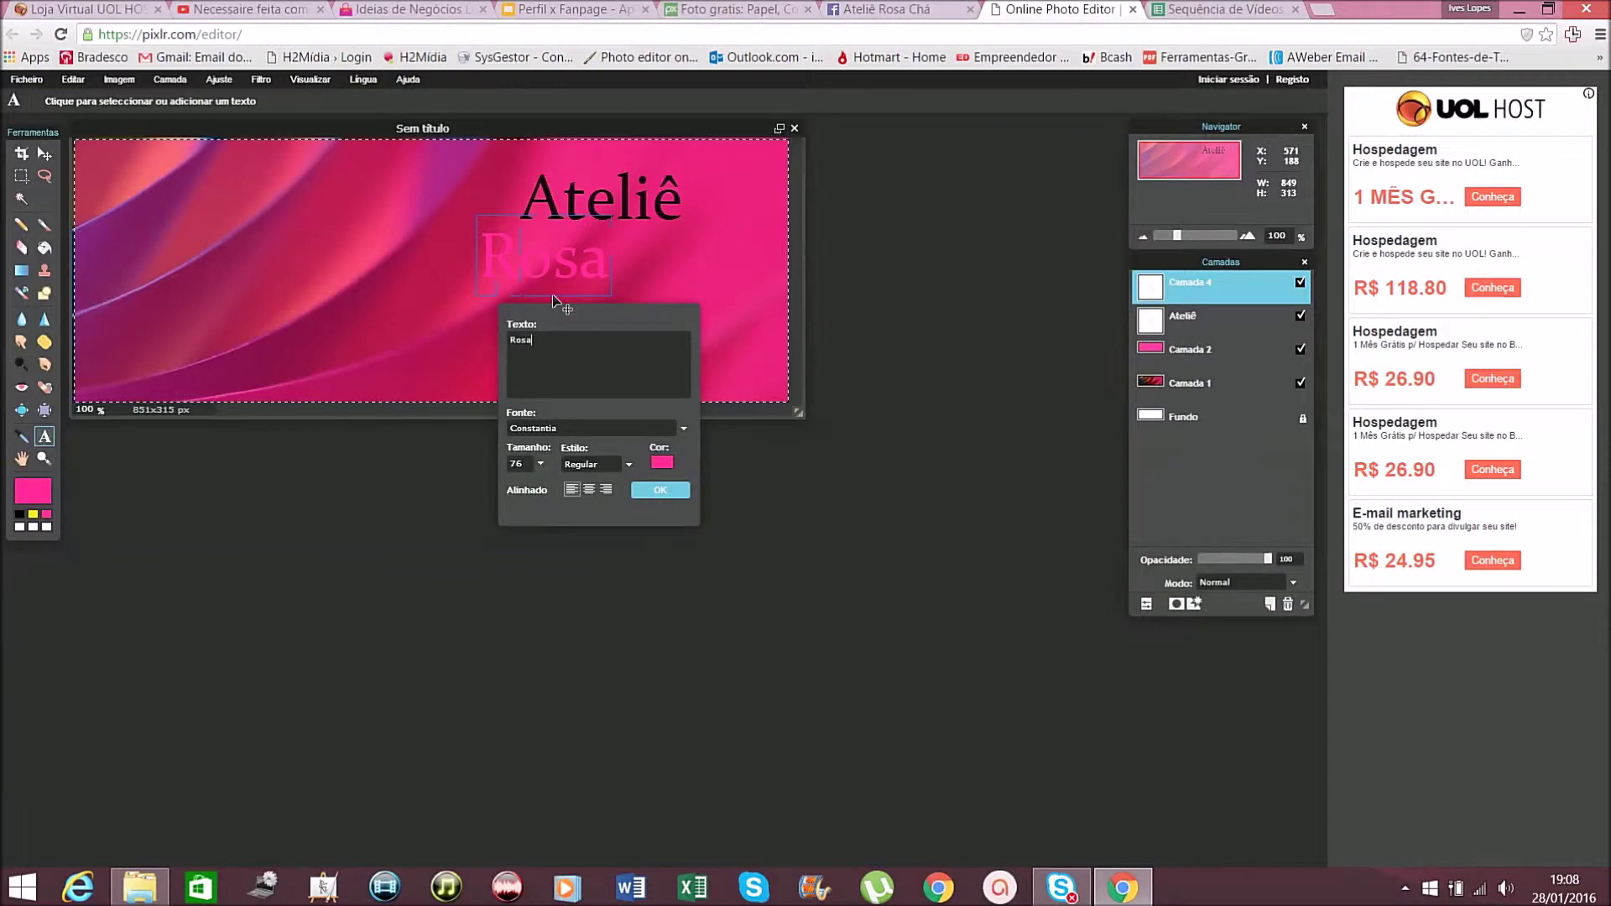
{"action": "left_click", "coordinate": [661, 462]}
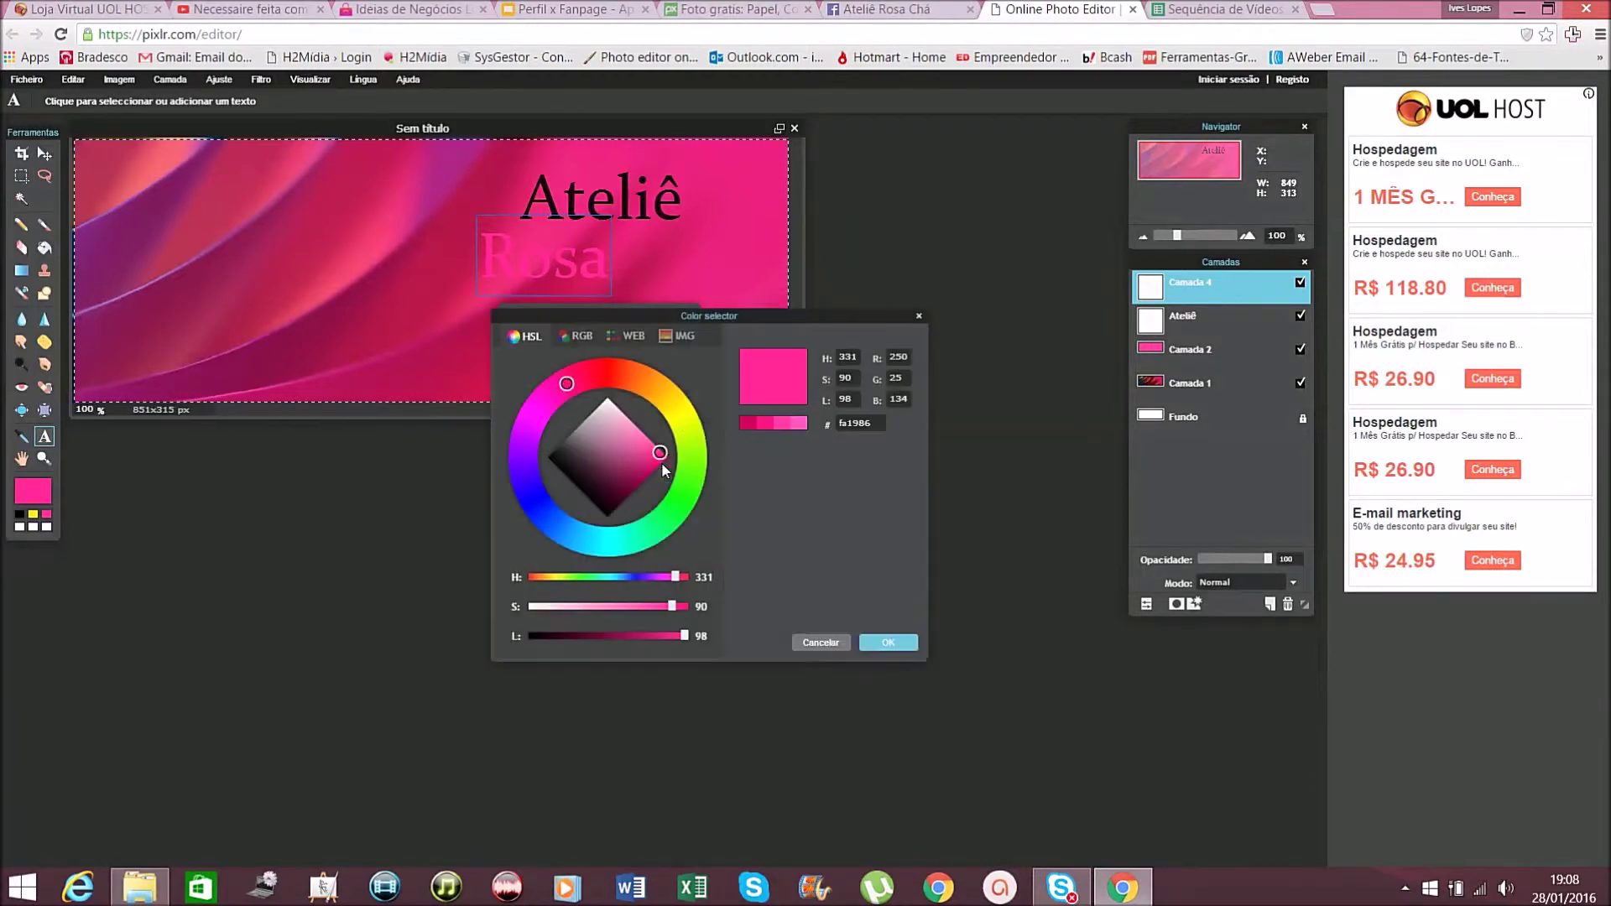
{"action": "left_click", "coordinate": [605, 403]}
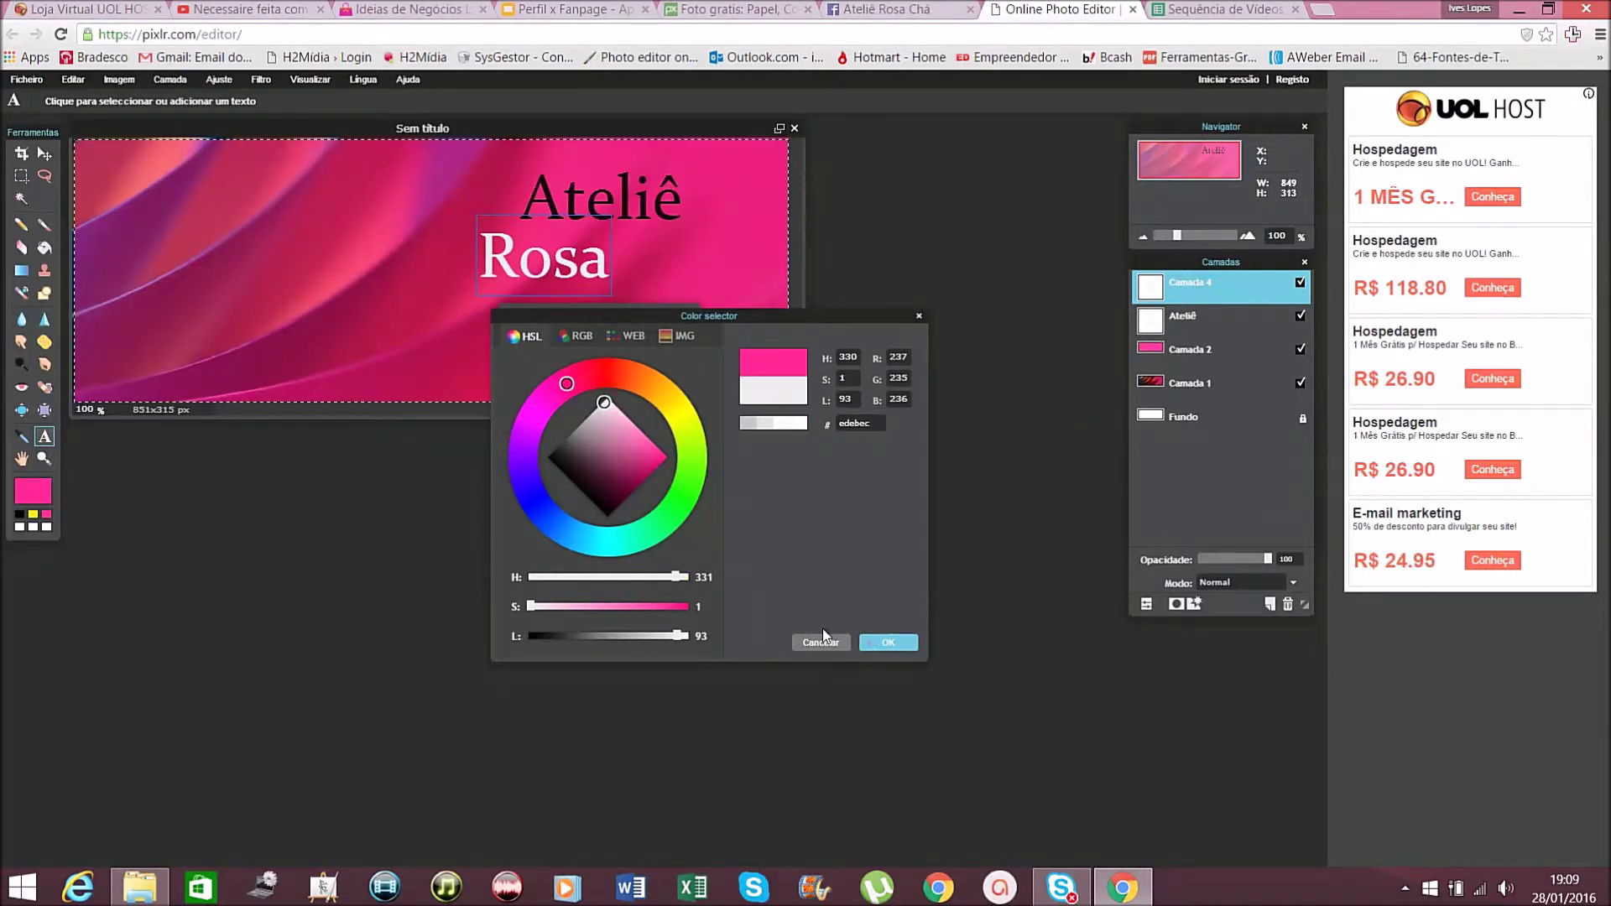
{"action": "left_click", "coordinate": [871, 643]}
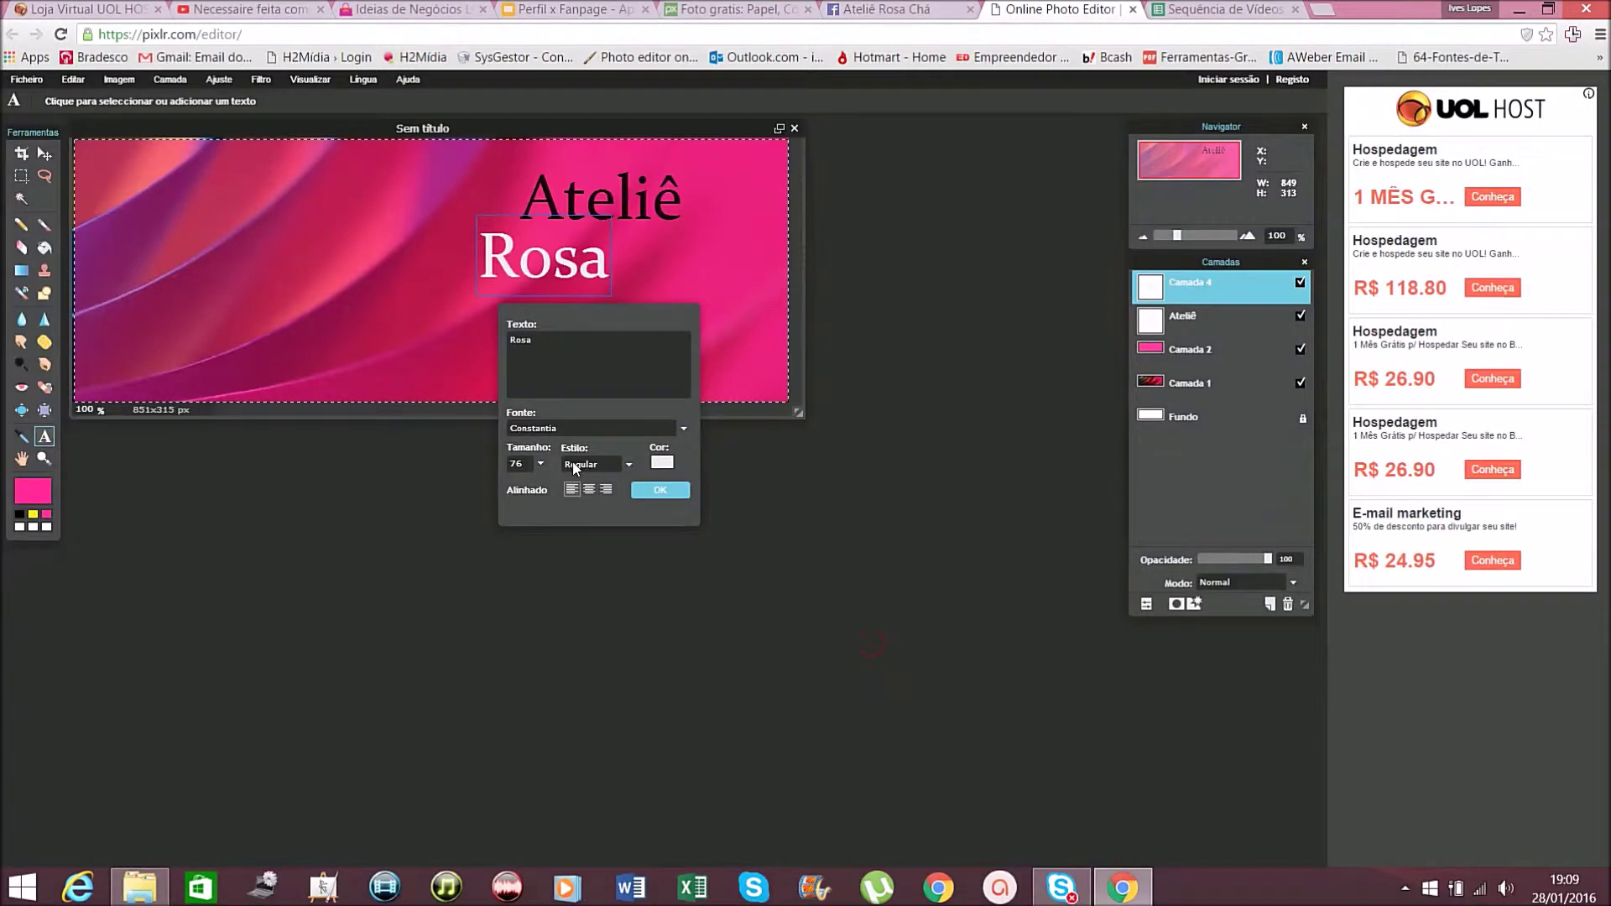
Set the "Rosa" text to the Chiller font at size 113 and apply it
{"action": "left_click", "coordinate": [679, 428]}
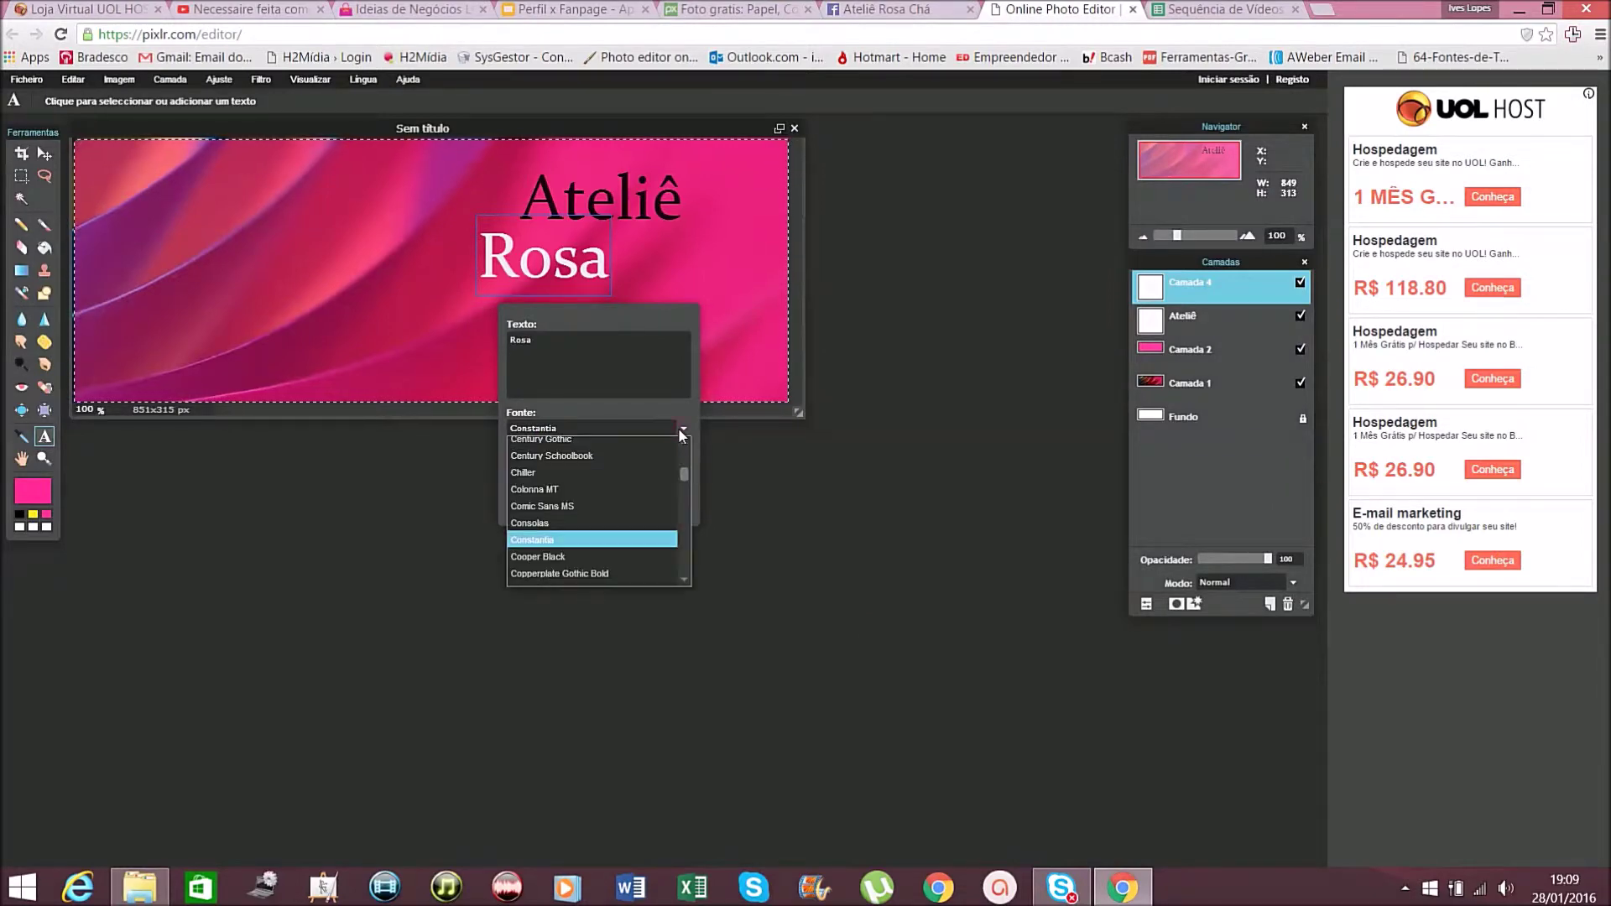
{"action": "left_click", "coordinate": [648, 474]}
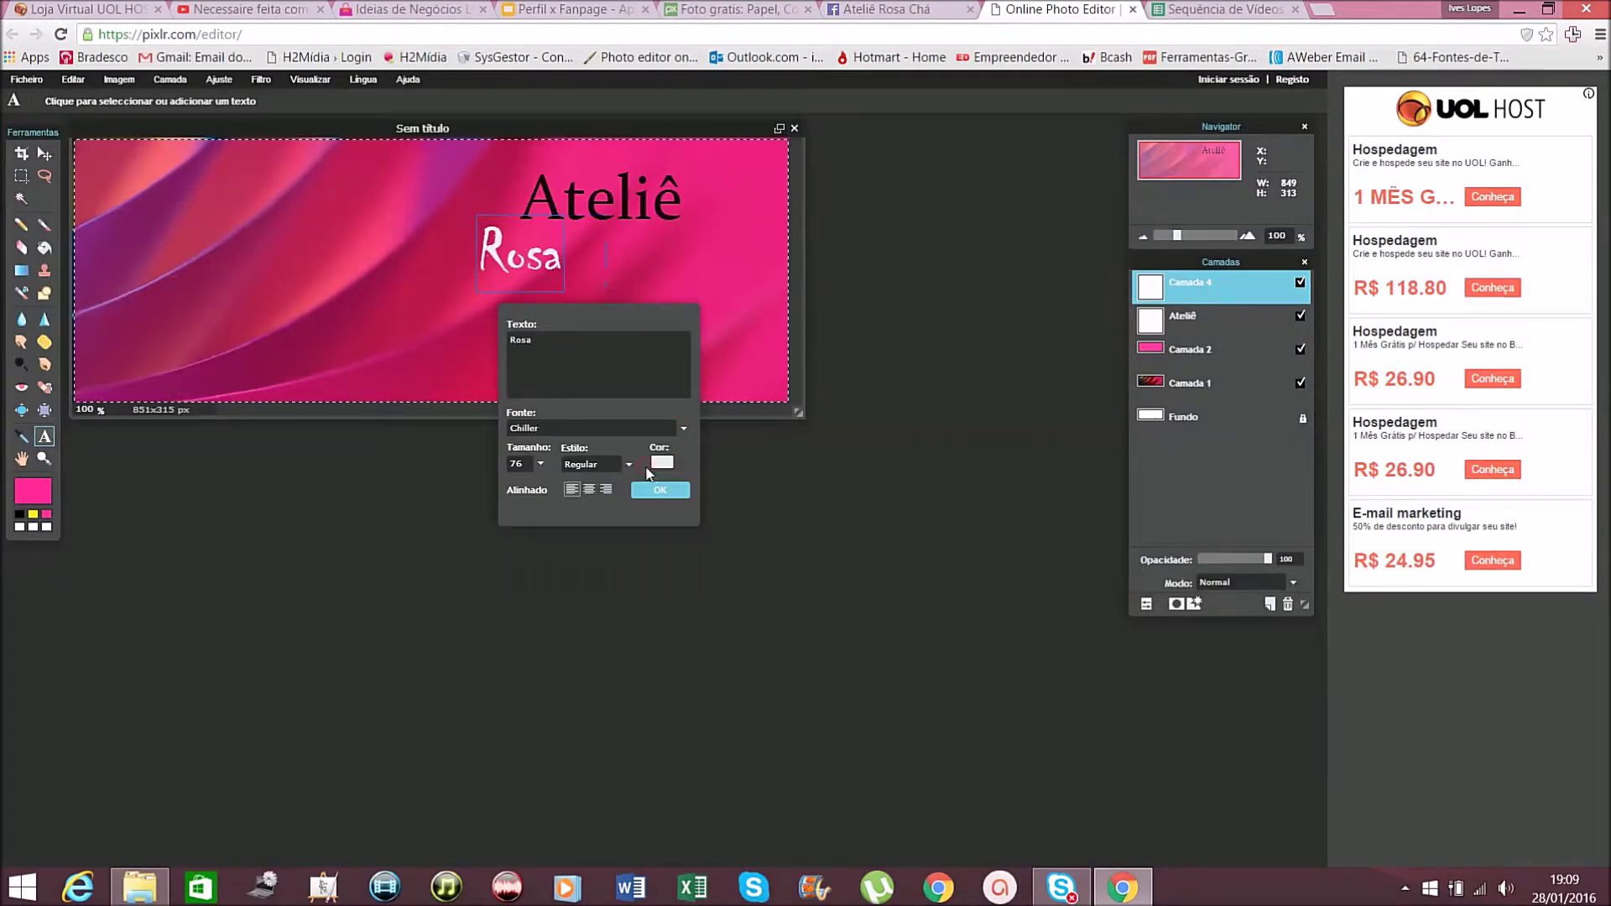
{"action": "left_click", "coordinate": [540, 465]}
{"action": "left_click_drag", "start_coordinate": [524, 486], "coordinate": [533, 490]}
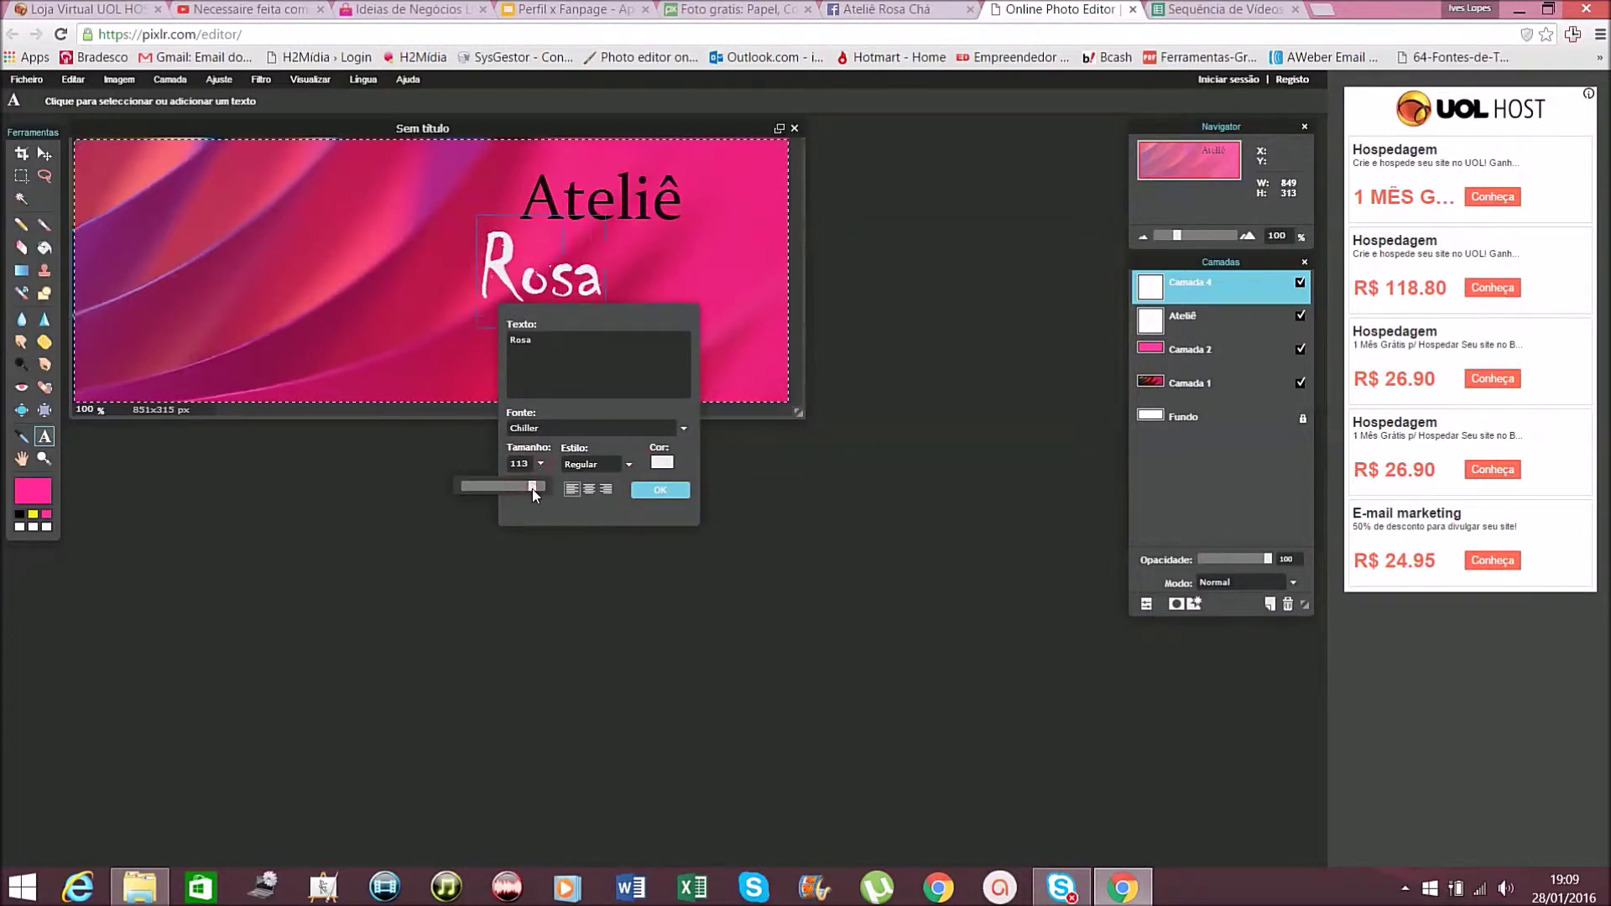
{"action": "left_click", "coordinate": [660, 491]}
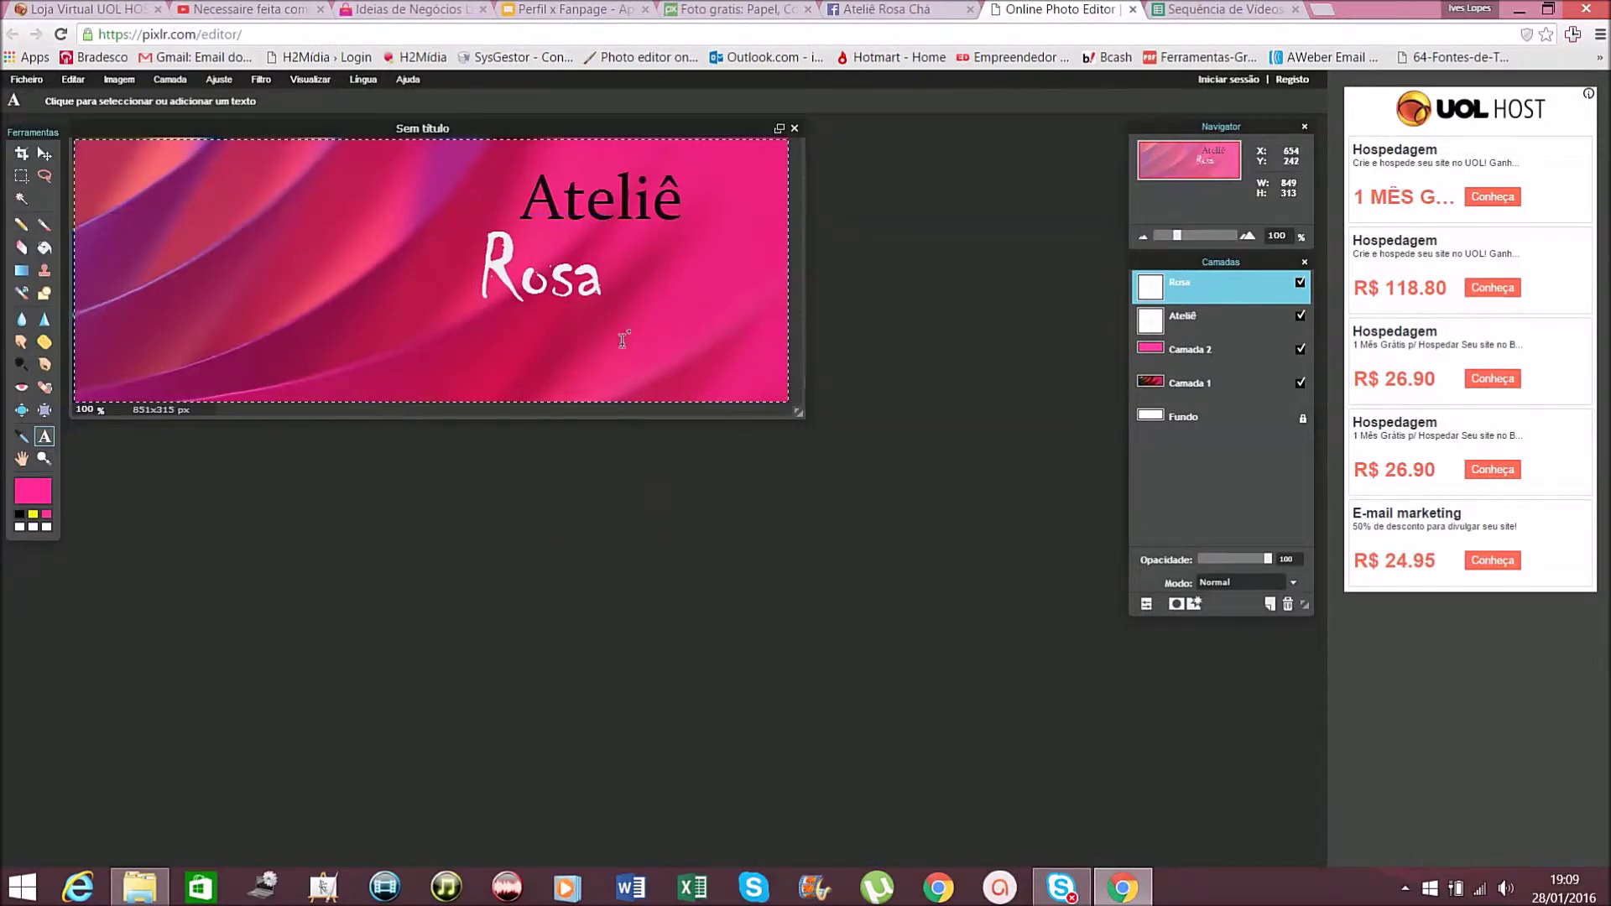
{"action": "left_click", "coordinate": [651, 316]}
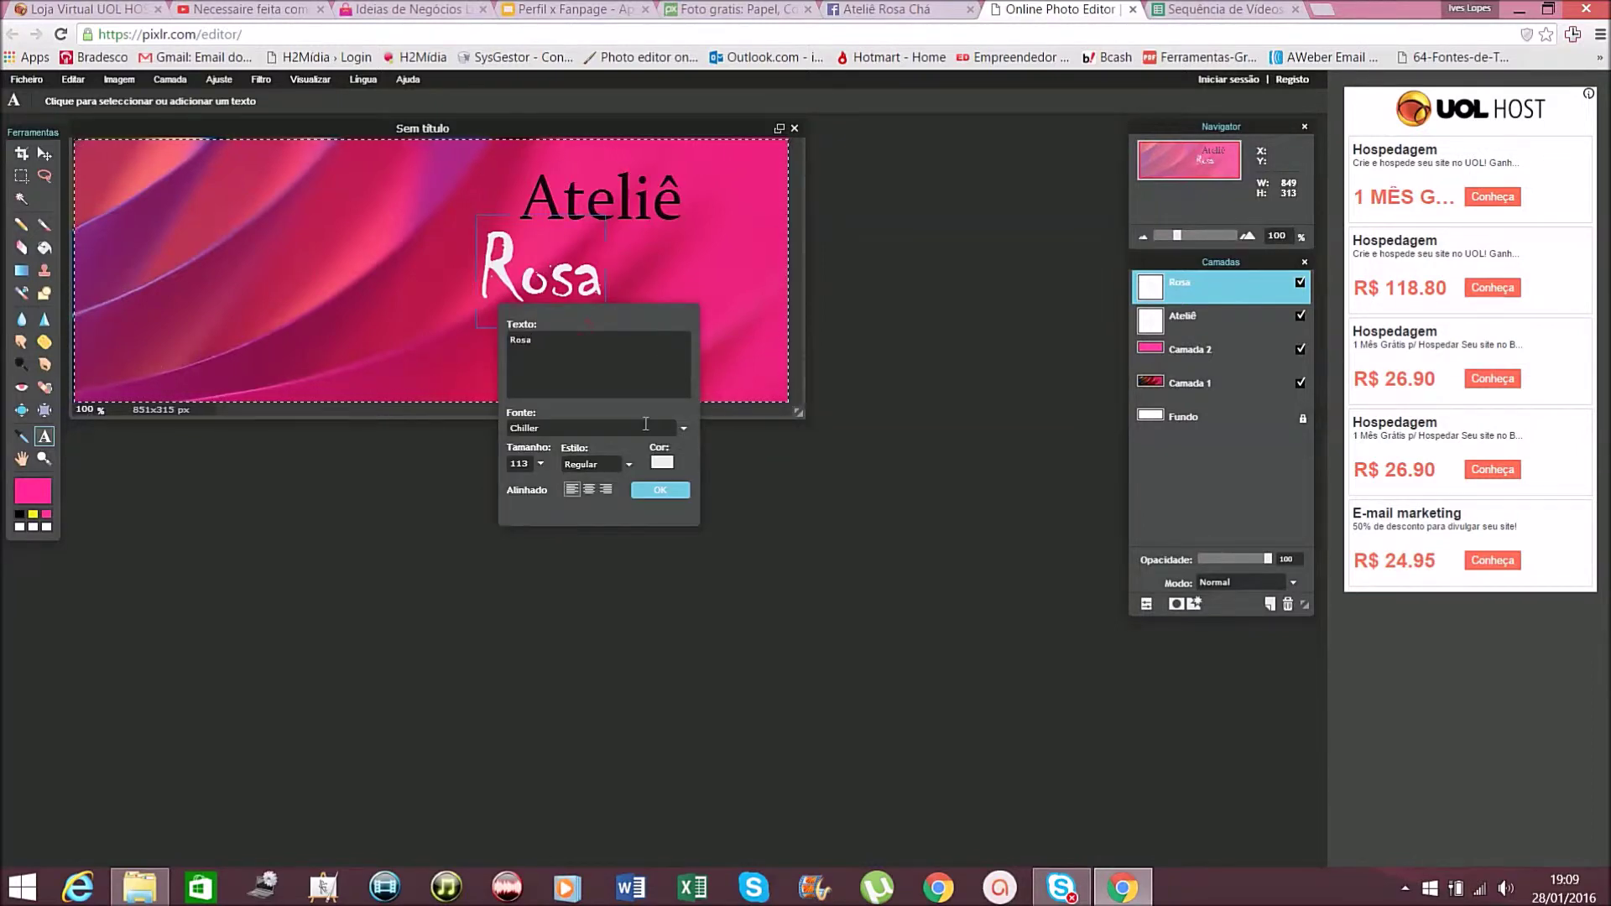
{"action": "left_click", "coordinate": [644, 491]}
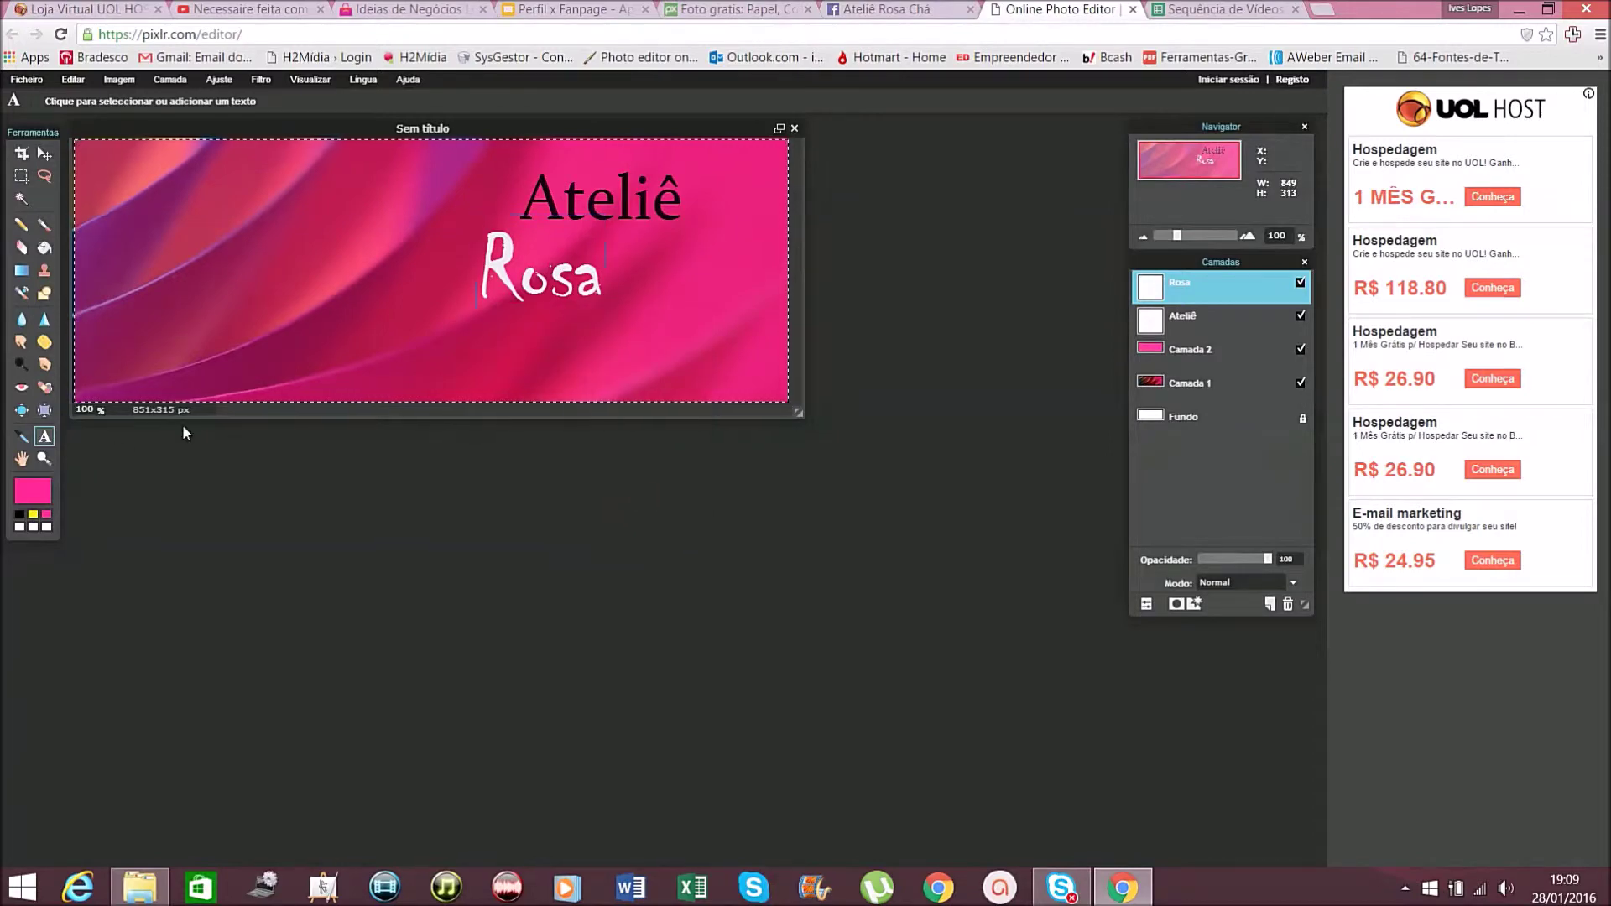
Add a separate text "Chá" below and to the right of "Rosa", keeping the Chiller font at size 113
{"action": "left_click", "coordinate": [571, 354]}
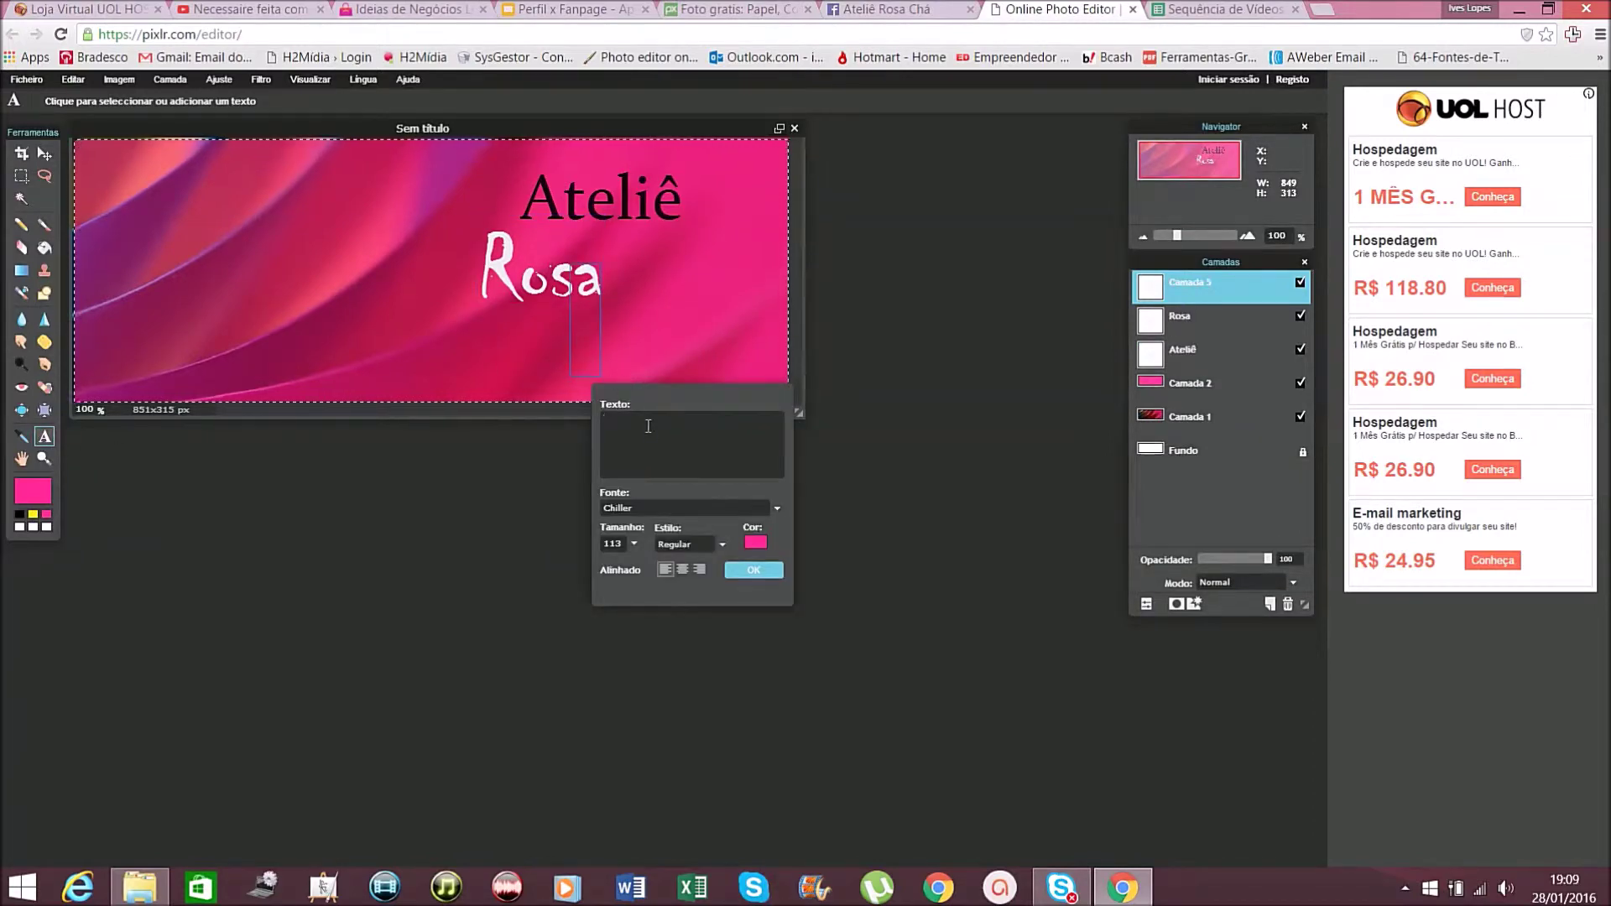
{"action": "type", "text": "Ch´=a"}
{"action": "key", "text": "BackSpace"}
{"action": "key", "text": "BackSpace"}
{"action": "key", "text": "BackSpace"}
{"action": "type", "text": "á"}
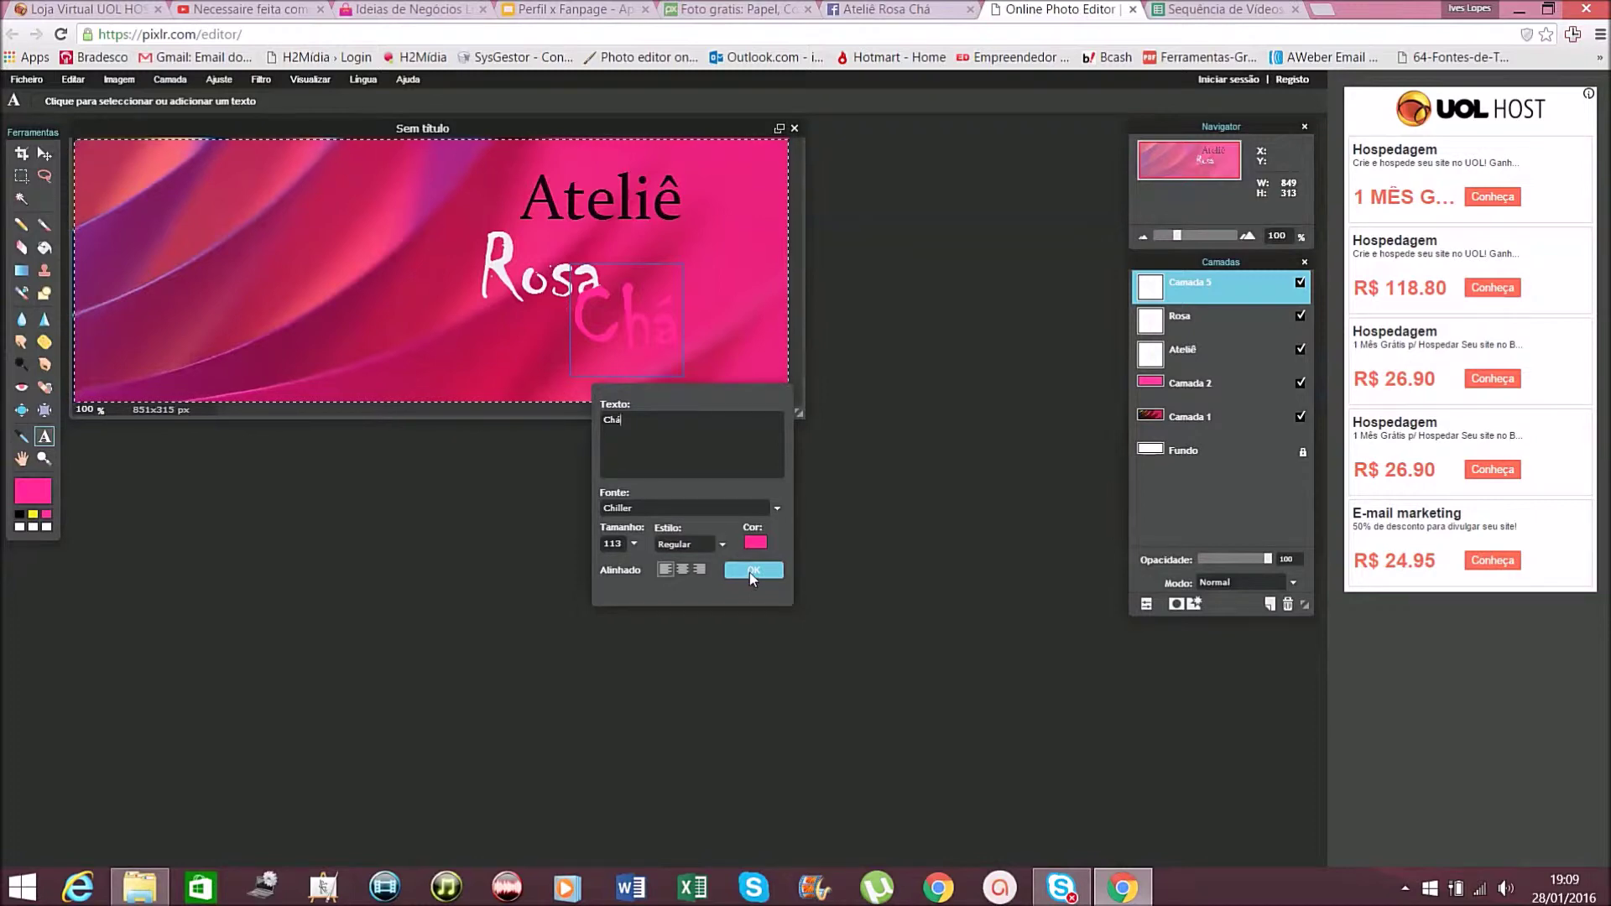
{"action": "left_click", "coordinate": [748, 572]}
Recolour the "Chá" text yellow #fafa19, nudge it slightly to the right and apply the change
{"action": "left_click", "coordinate": [633, 334]}
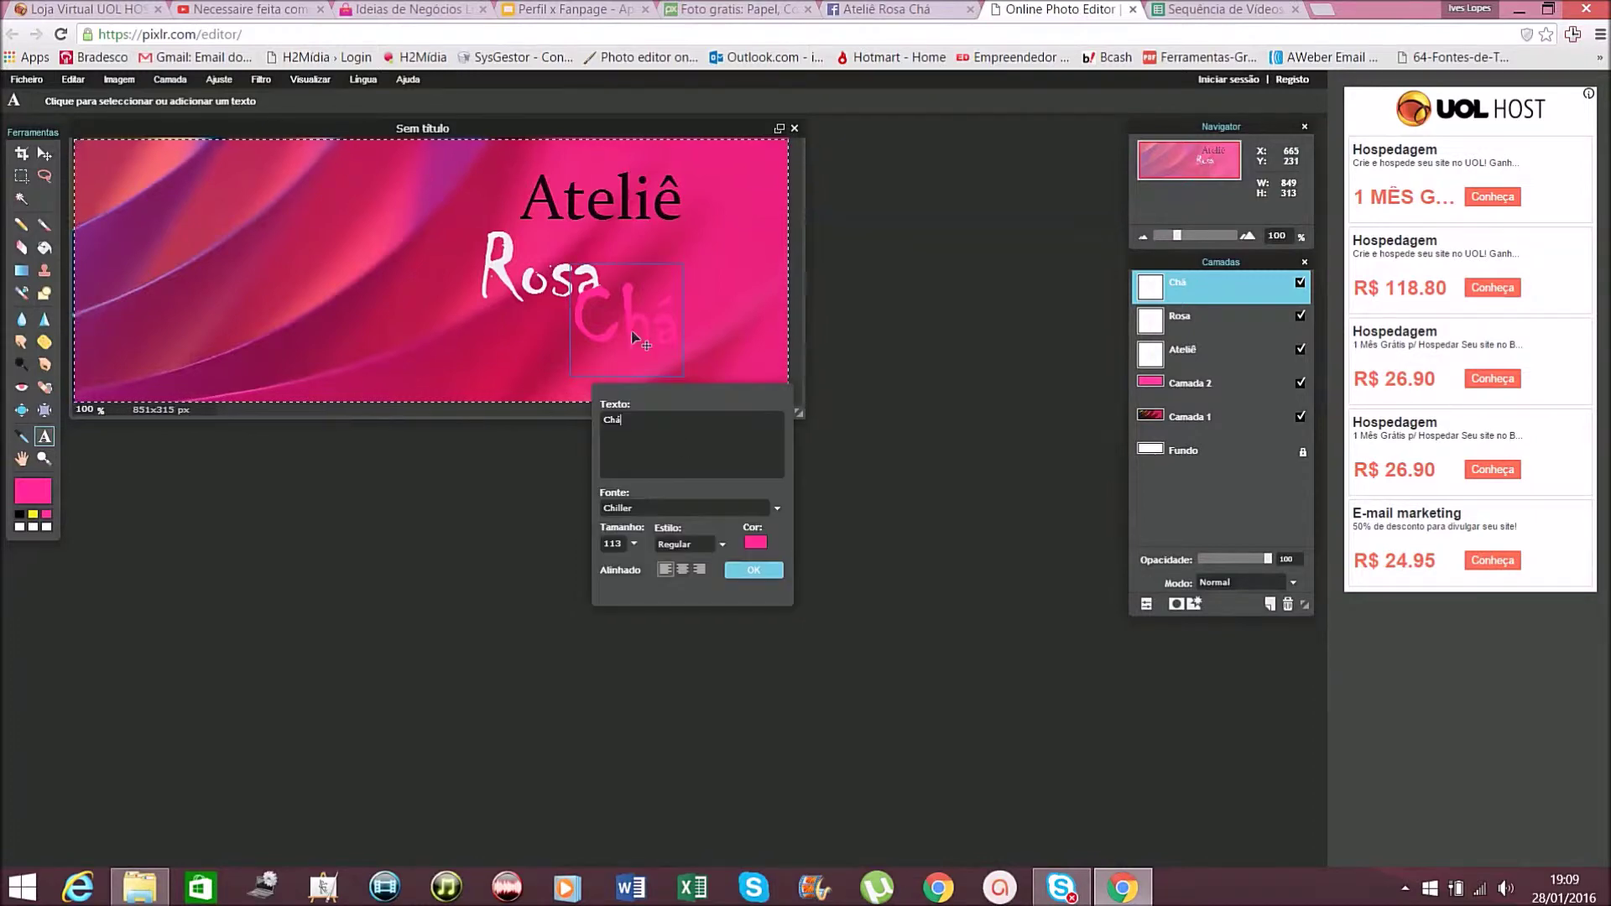
{"action": "left_click", "coordinate": [755, 542]}
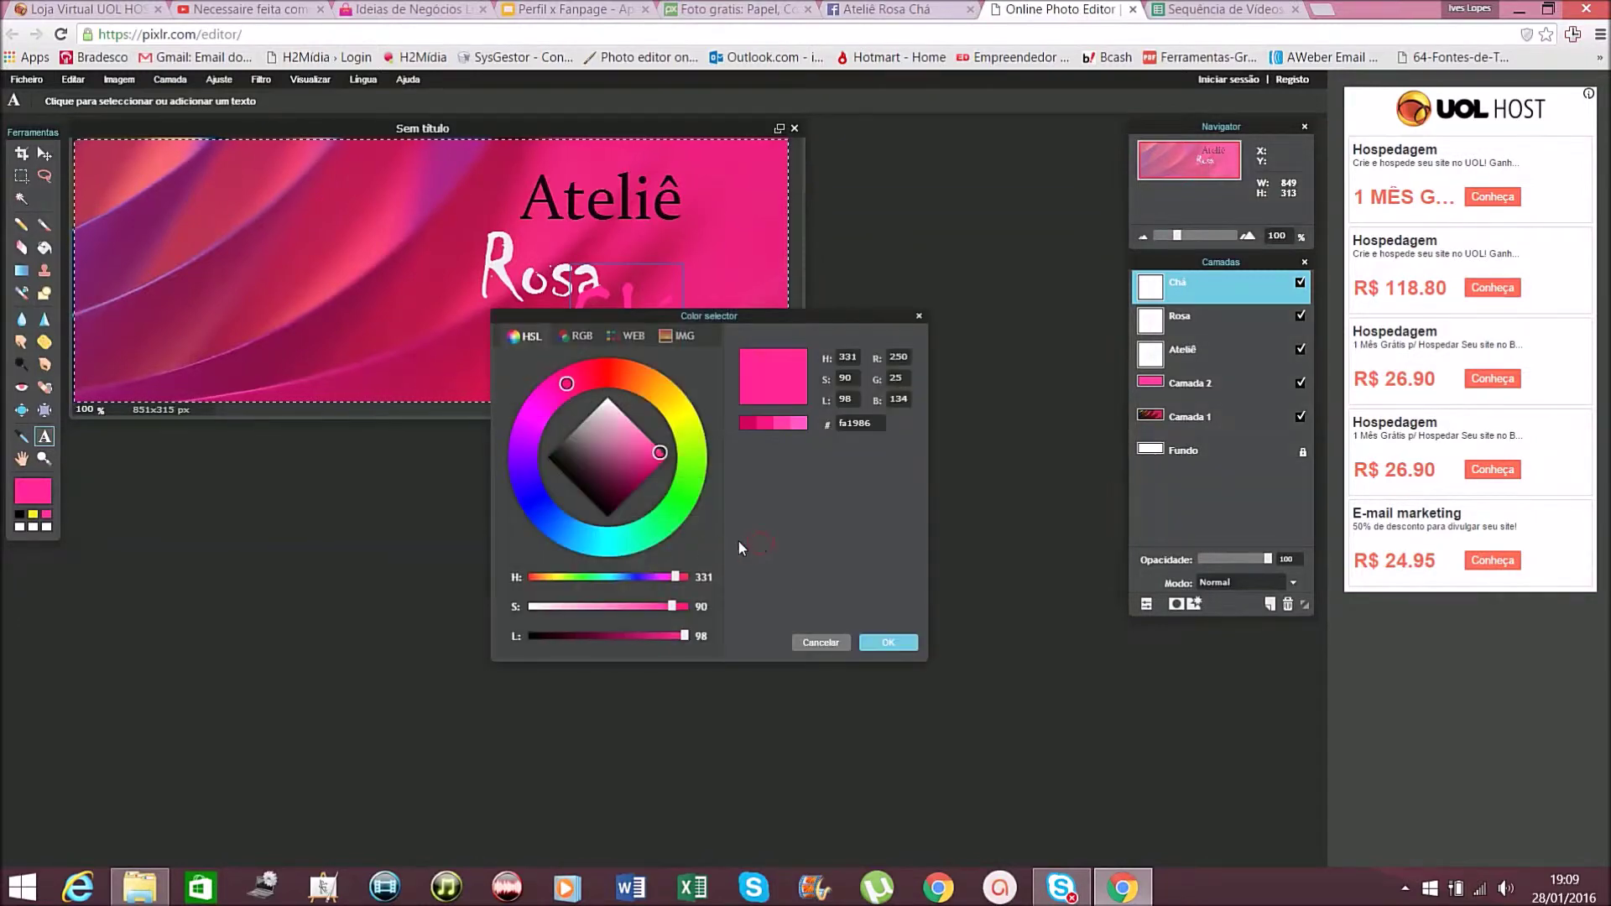
{"action": "left_click", "coordinate": [679, 418]}
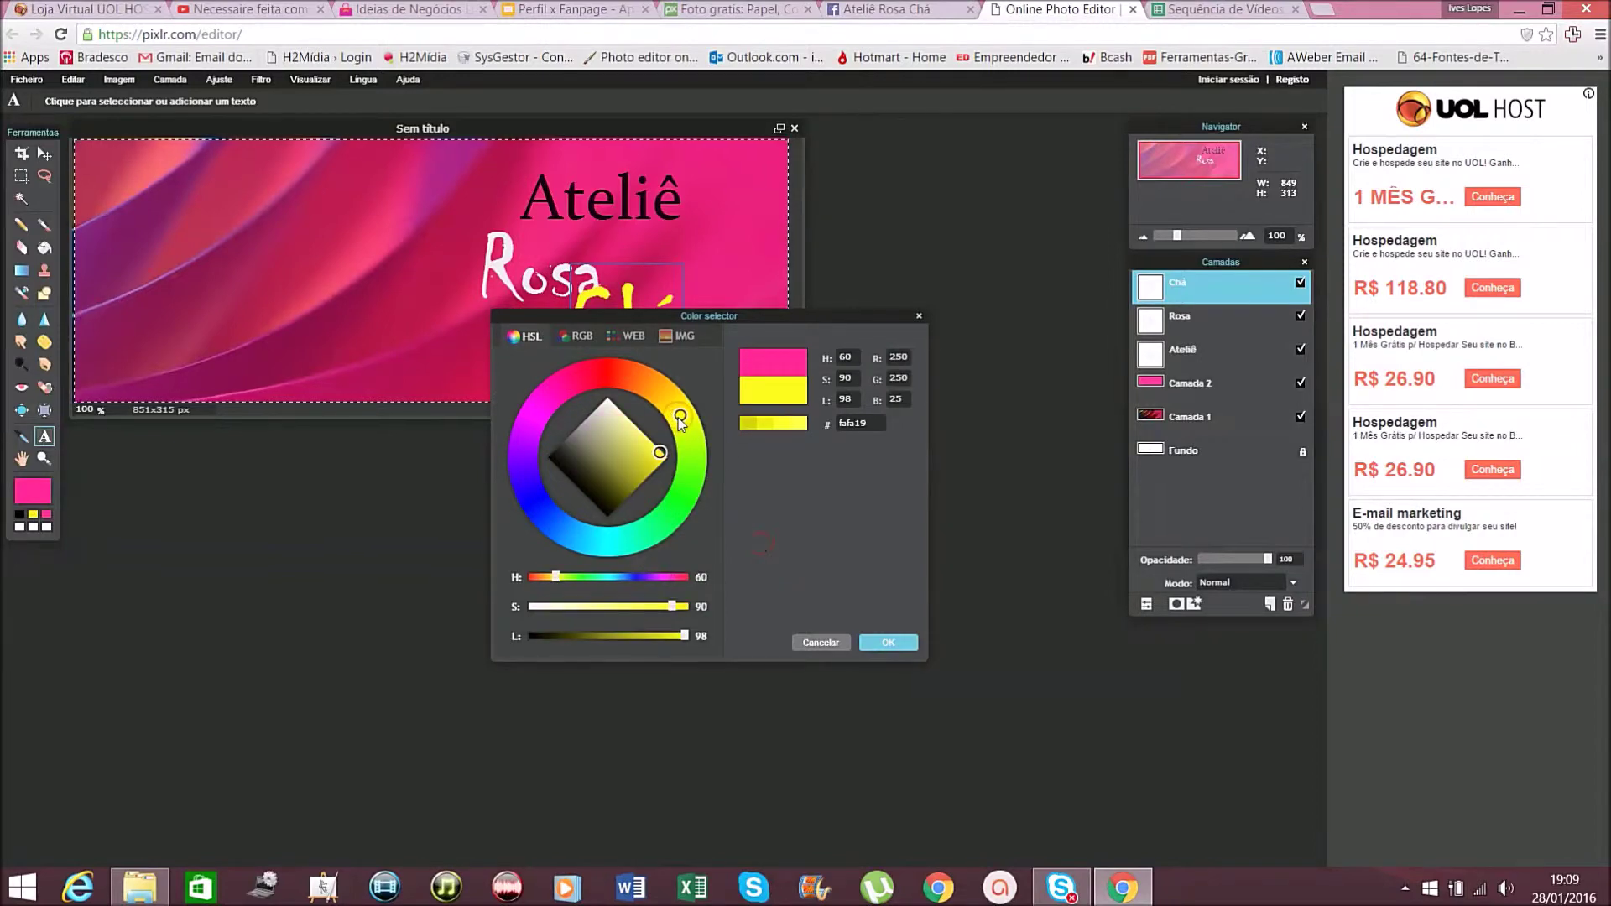
{"action": "left_click", "coordinate": [867, 645]}
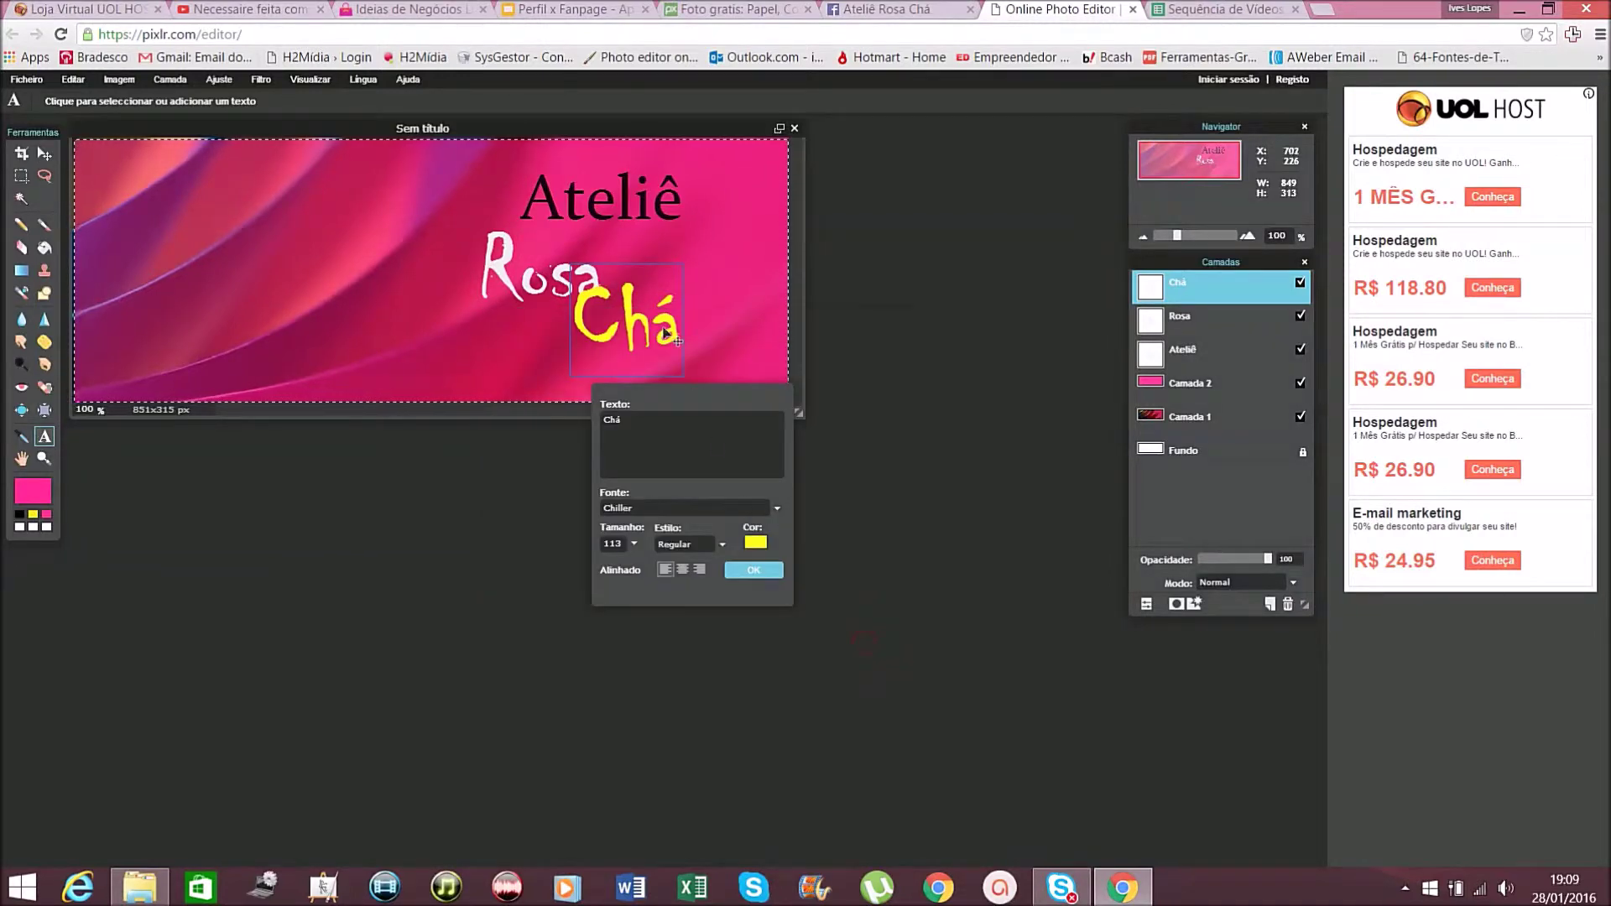
{"action": "mouse_move", "coordinate": [633, 317]}
{"action": "left_mouse_down"}
{"action": "mouse_move", "coordinate": [633, 333]}
{"action": "mouse_move", "coordinate": [640, 316]}
{"action": "left_mouse_up"}
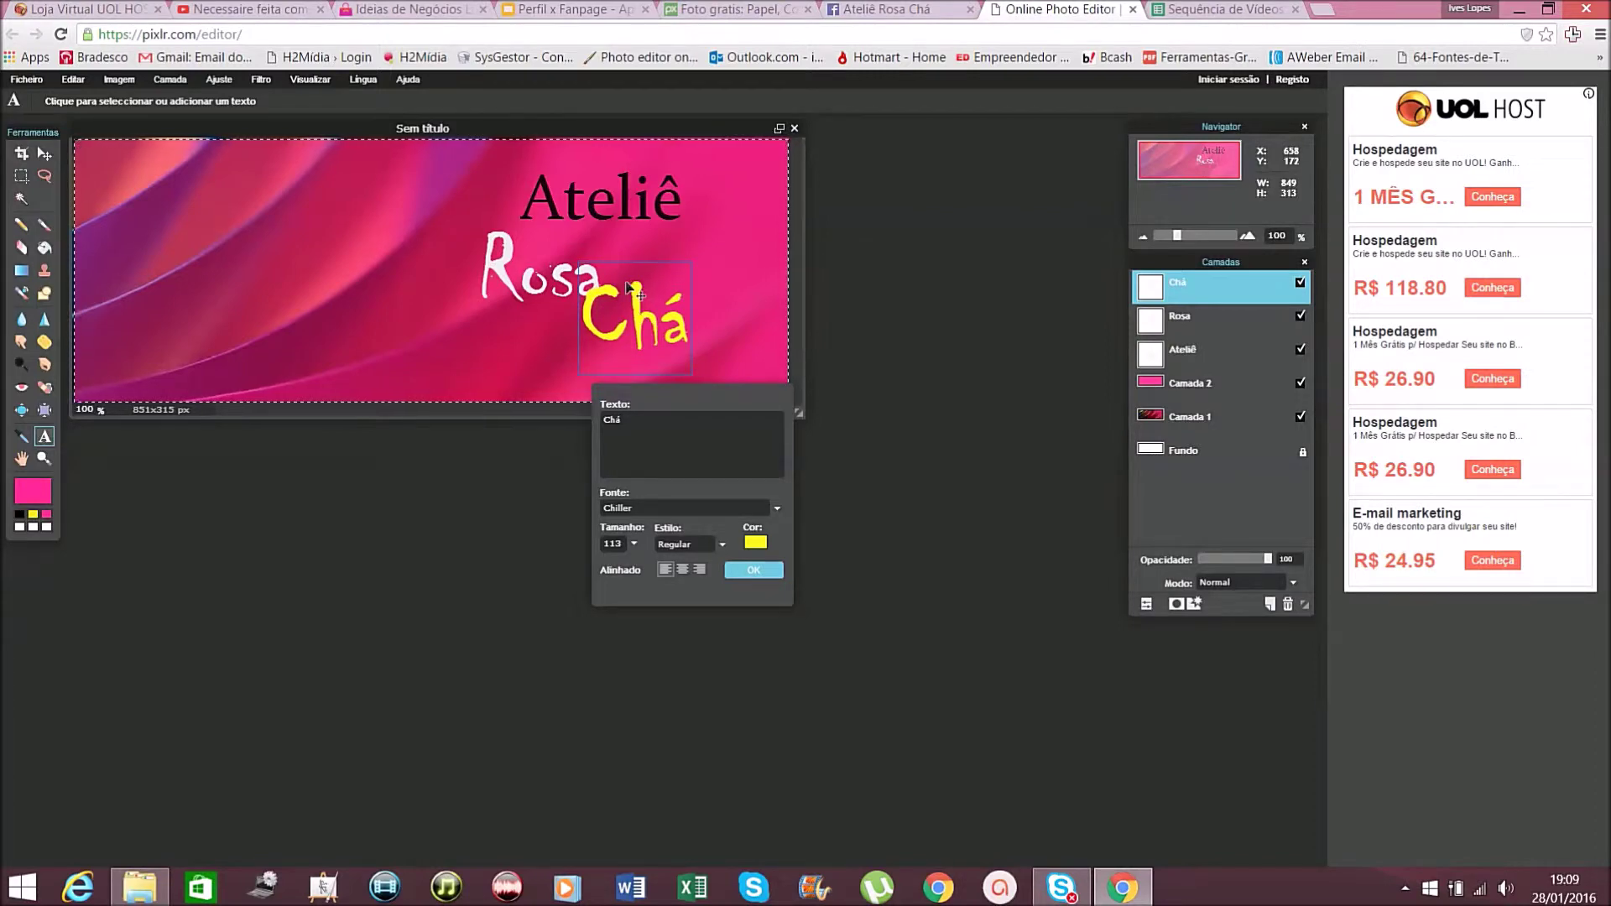
{"action": "left_click", "coordinate": [755, 570]}
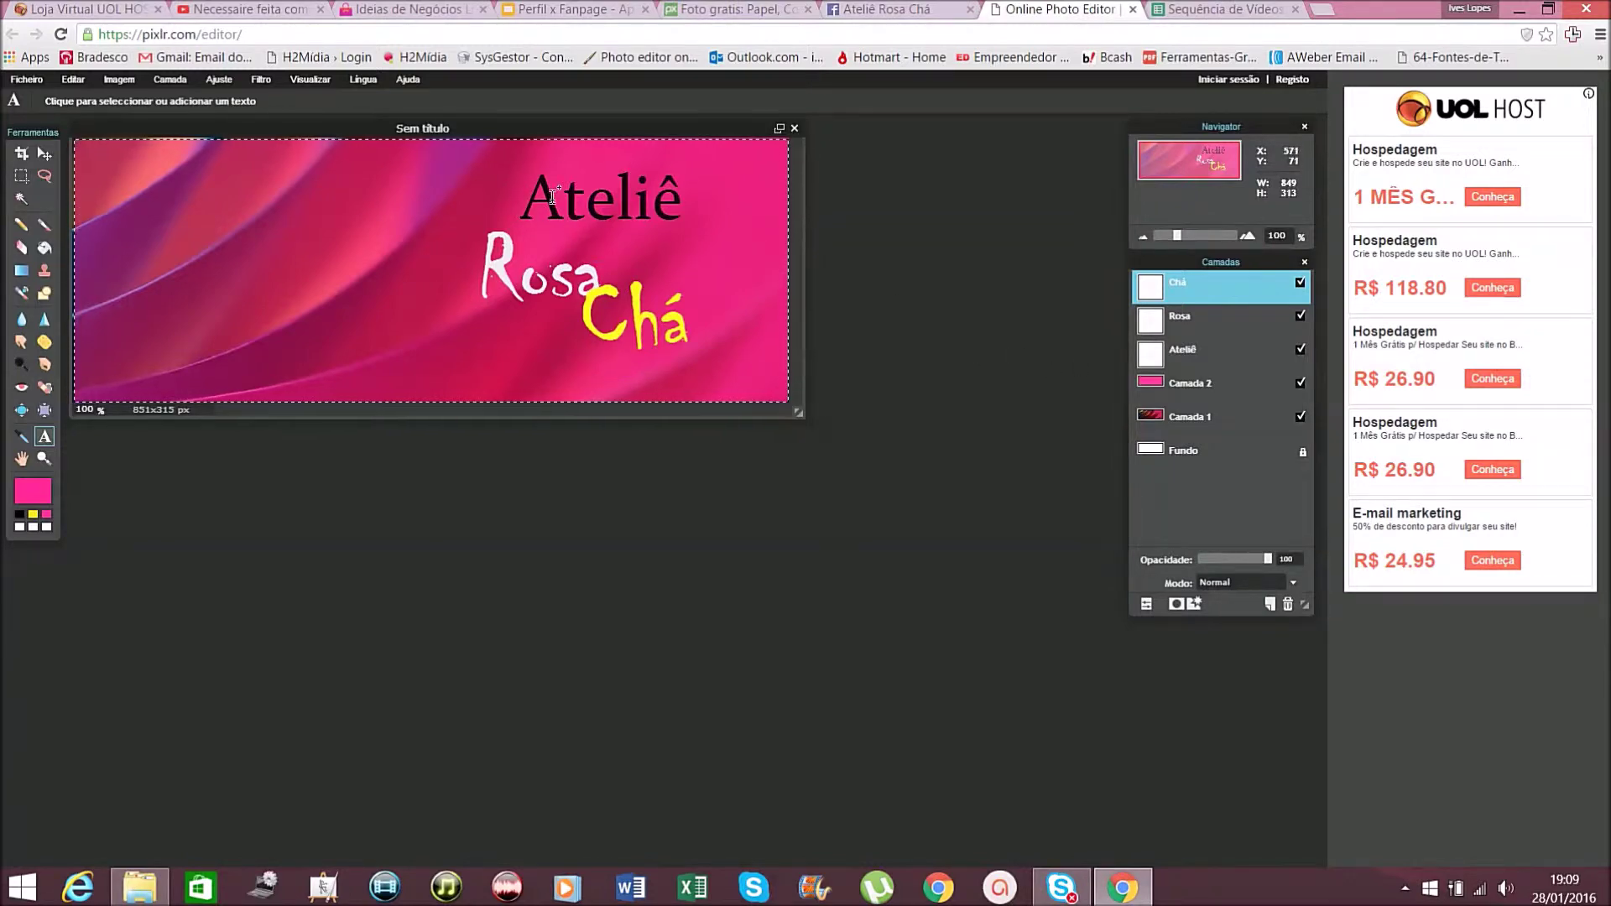
Reopen the "Ateliê" text on its own layer for editing and change its font to Century Gothic
{"action": "left_click", "coordinate": [1200, 356]}
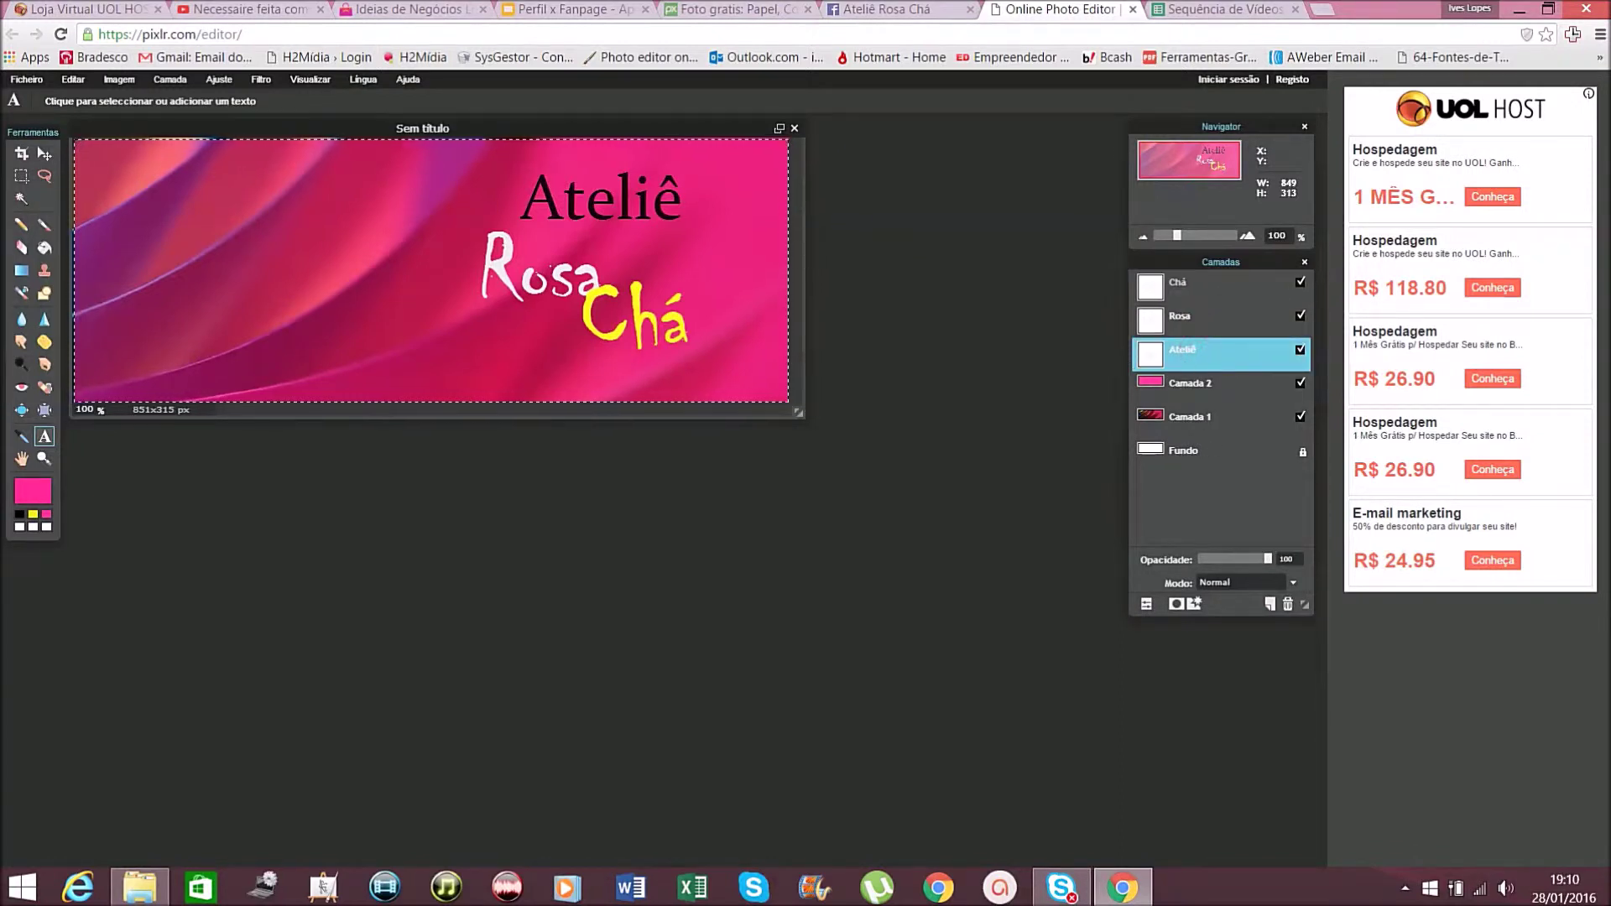
{"action": "left_click", "coordinate": [610, 213]}
{"action": "left_click_drag", "start_coordinate": [588, 203], "coordinate": [579, 207]}
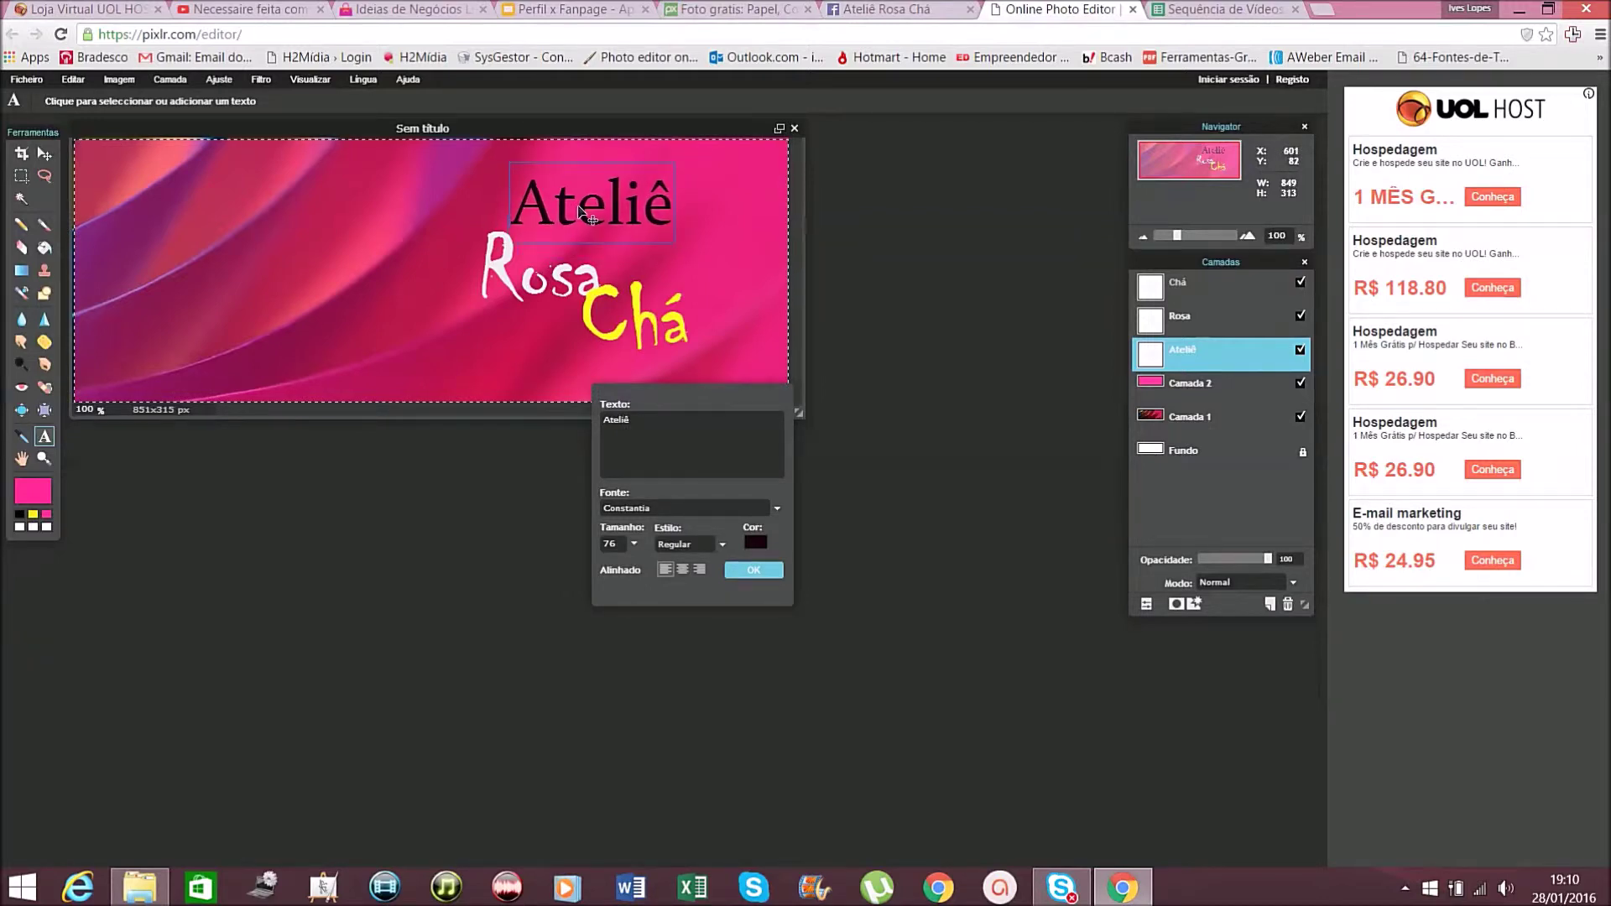
{"action": "left_click", "coordinate": [774, 507]}
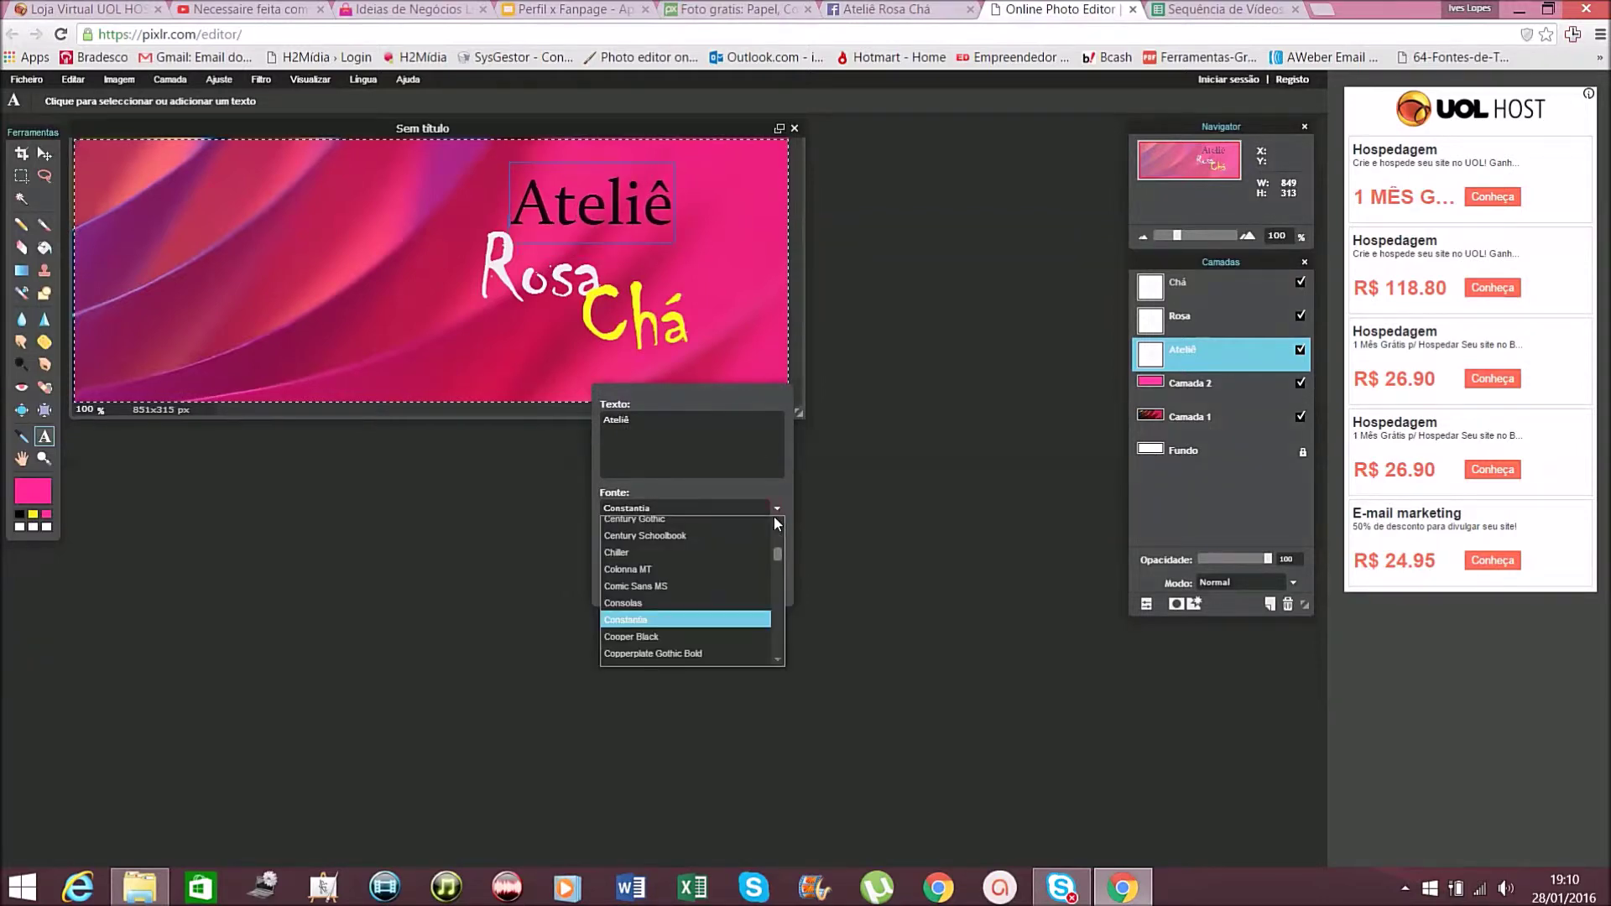
{"action": "left_click", "coordinate": [717, 523]}
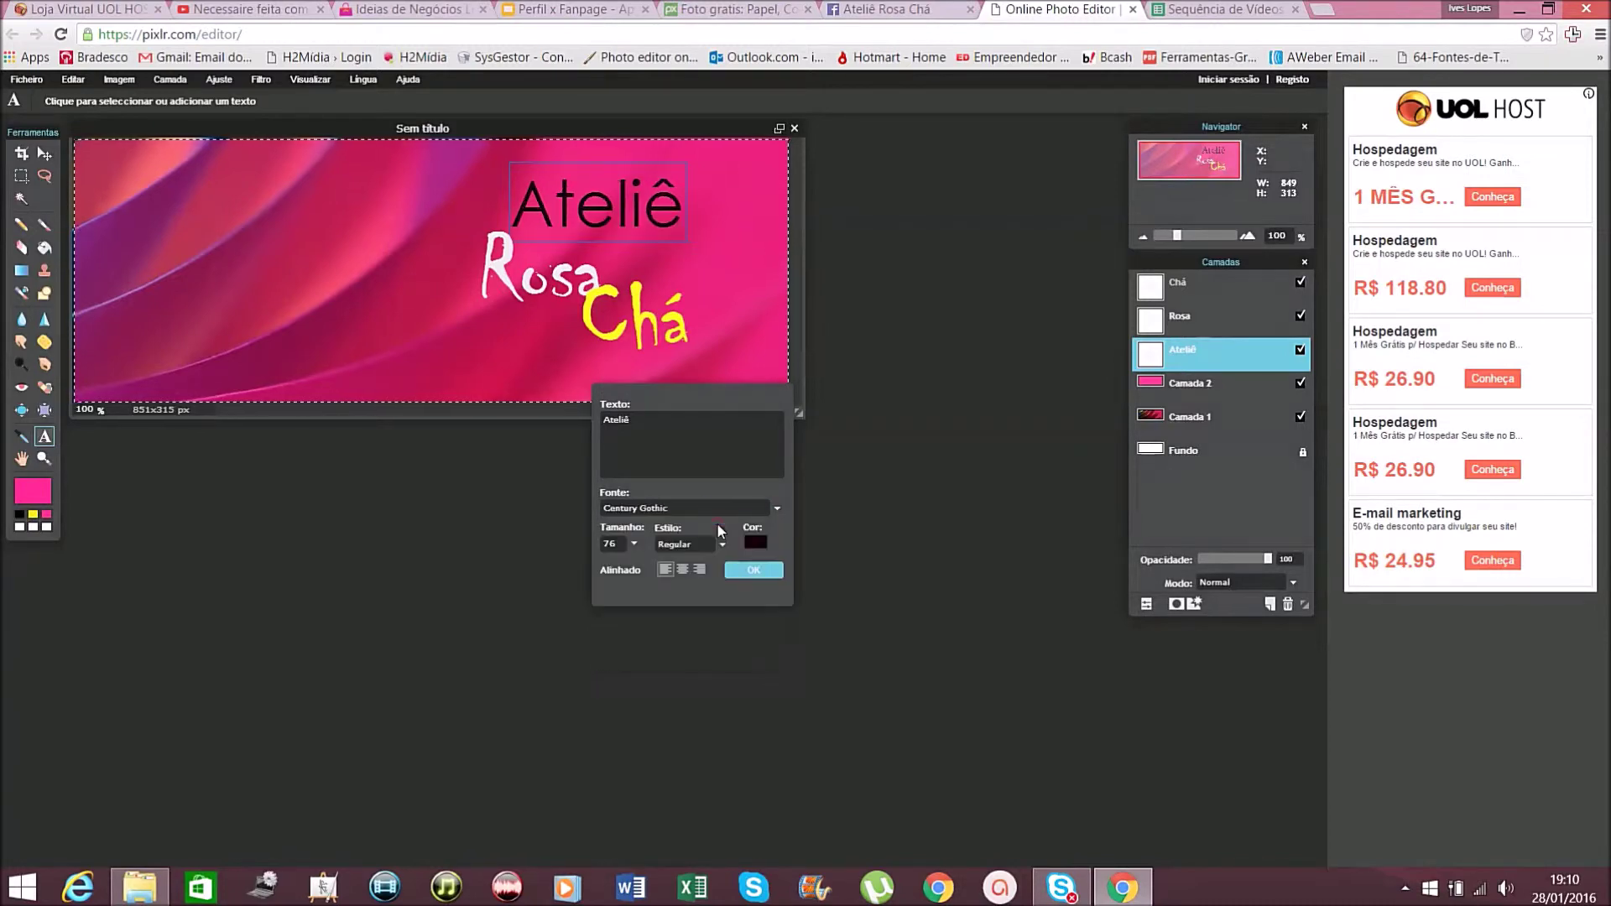
Reduce the "Ateliê" text to size 64, move it above and to the left of "Rosa", and apply the change
{"action": "left_click_drag", "start_coordinate": [598, 199], "coordinate": [405, 186]}
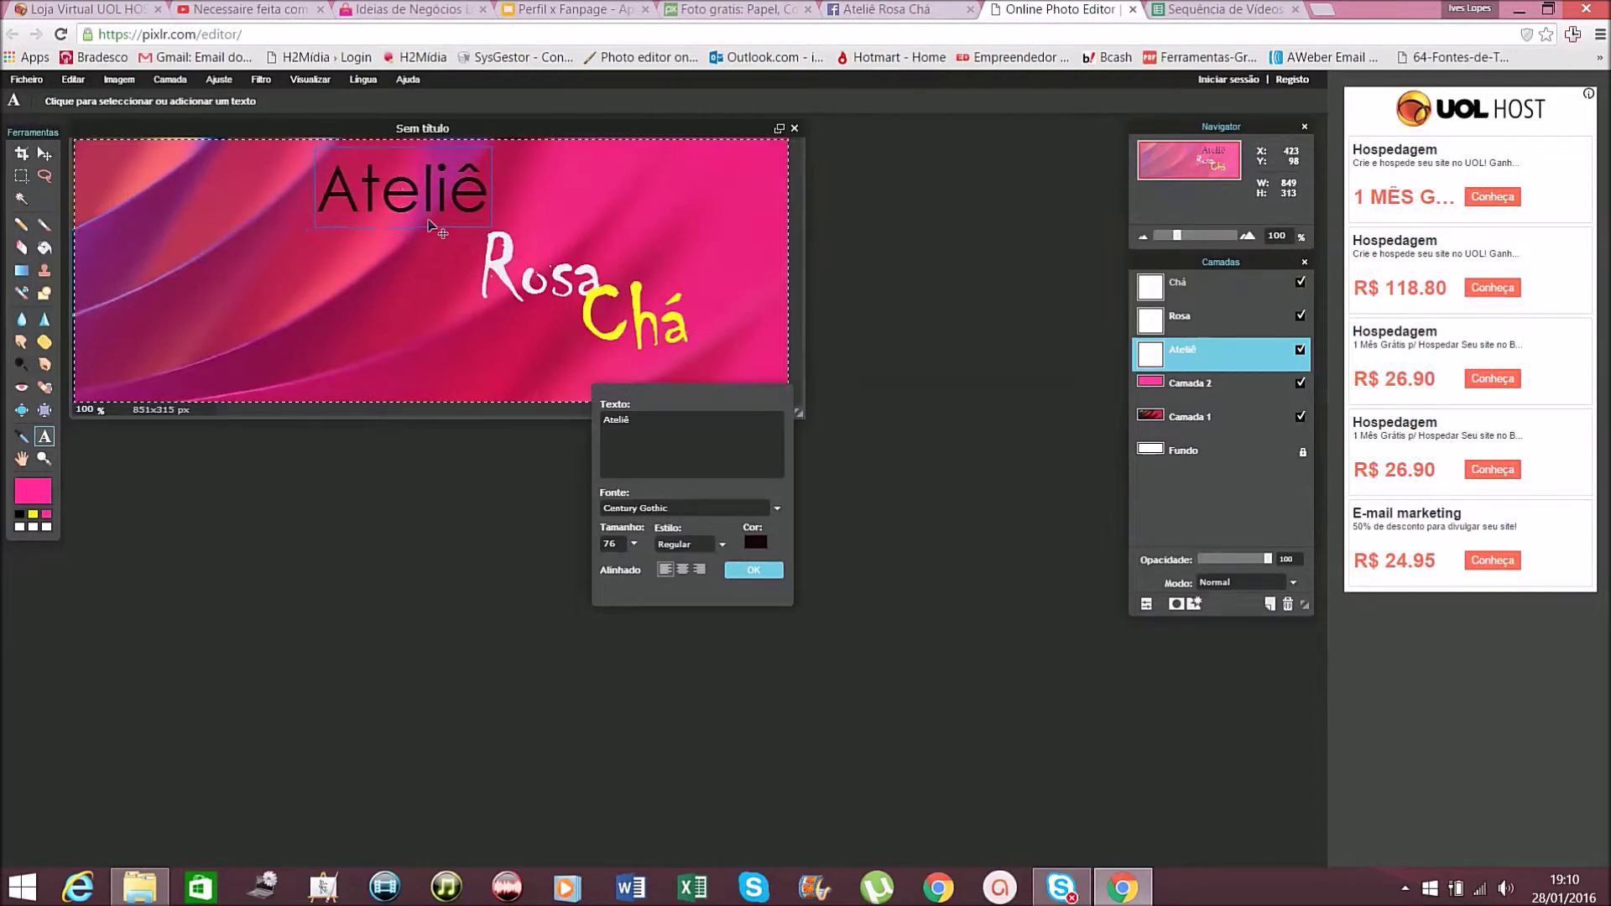
{"action": "left_click", "coordinate": [635, 543]}
{"action": "left_click_drag", "start_coordinate": [599, 566], "coordinate": [592, 566]}
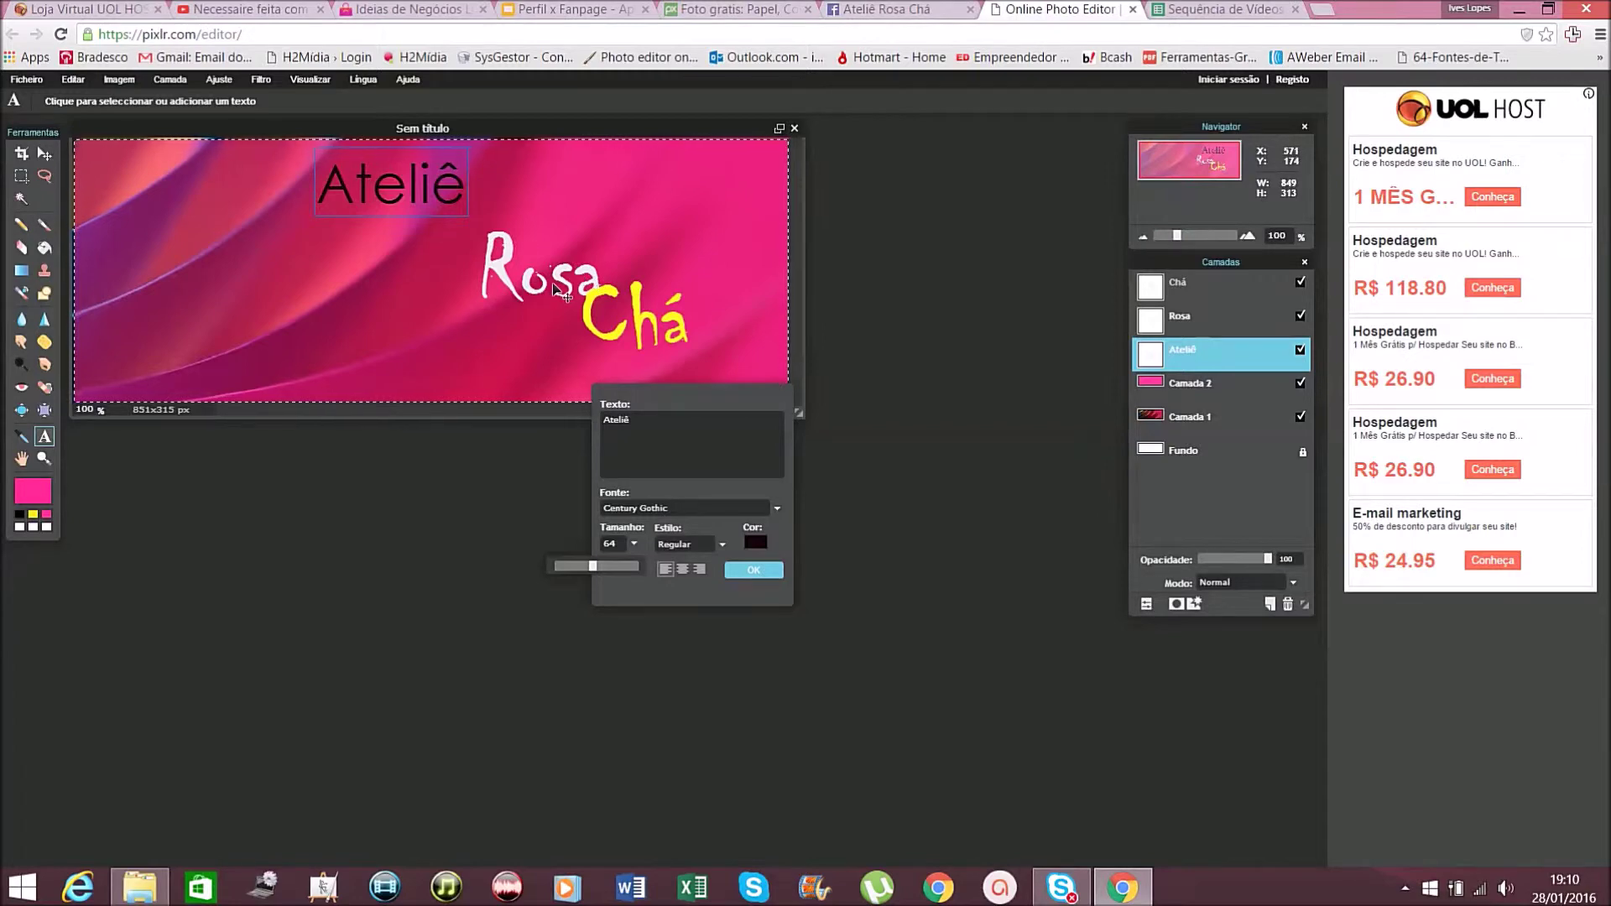
{"action": "left_click_drag", "start_coordinate": [434, 197], "coordinate": [389, 273]}
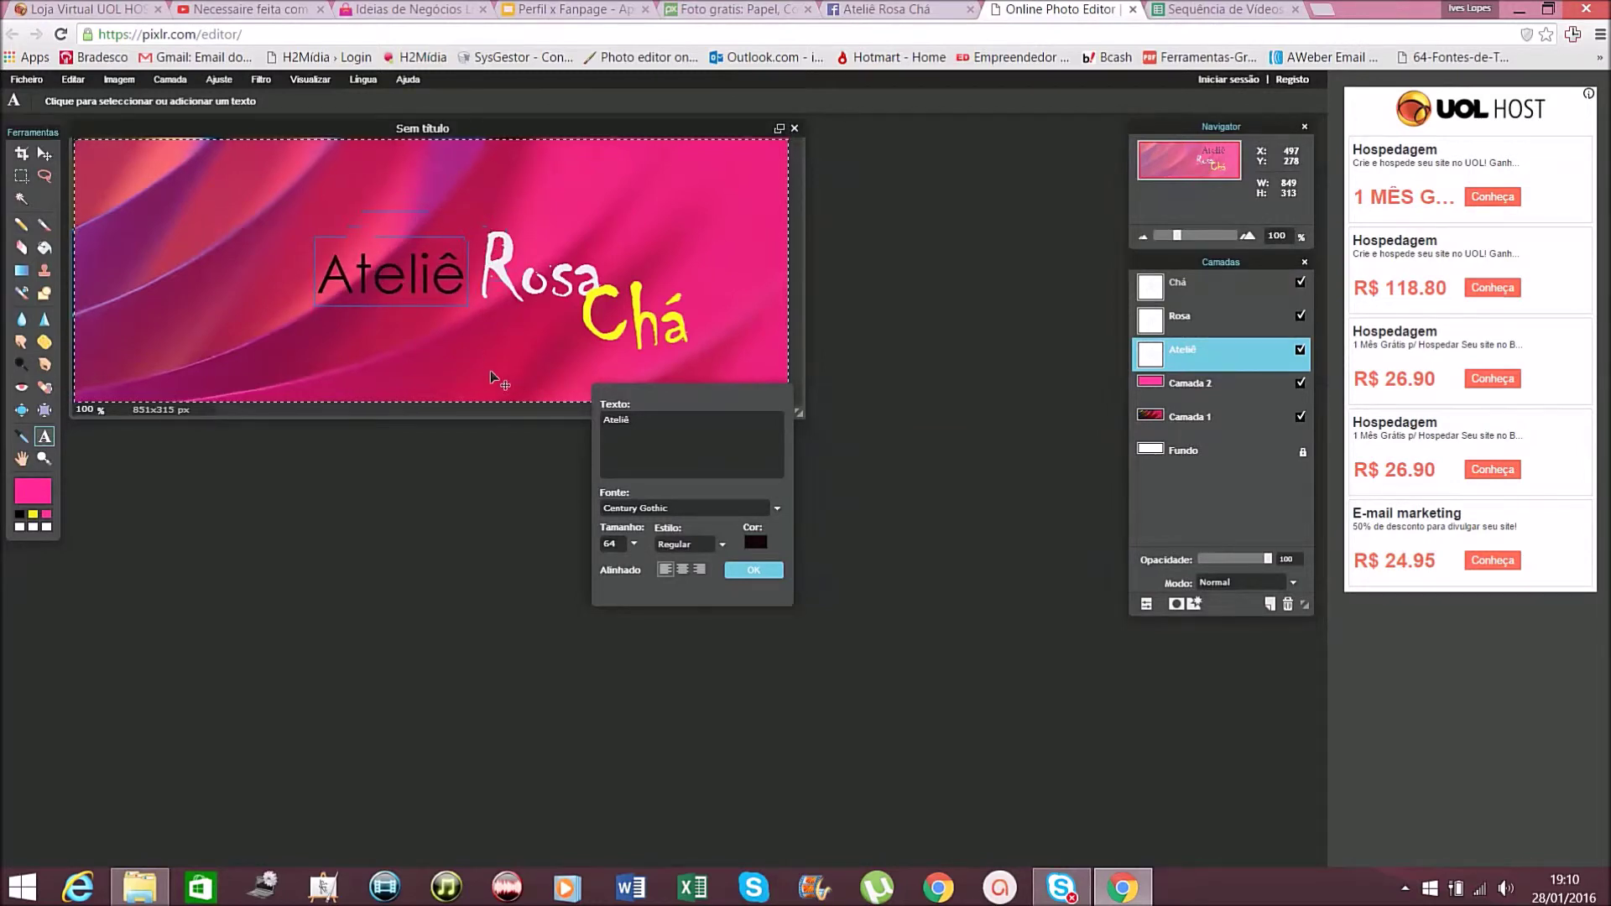
{"action": "left_click_drag", "start_coordinate": [408, 268], "coordinate": [417, 208]}
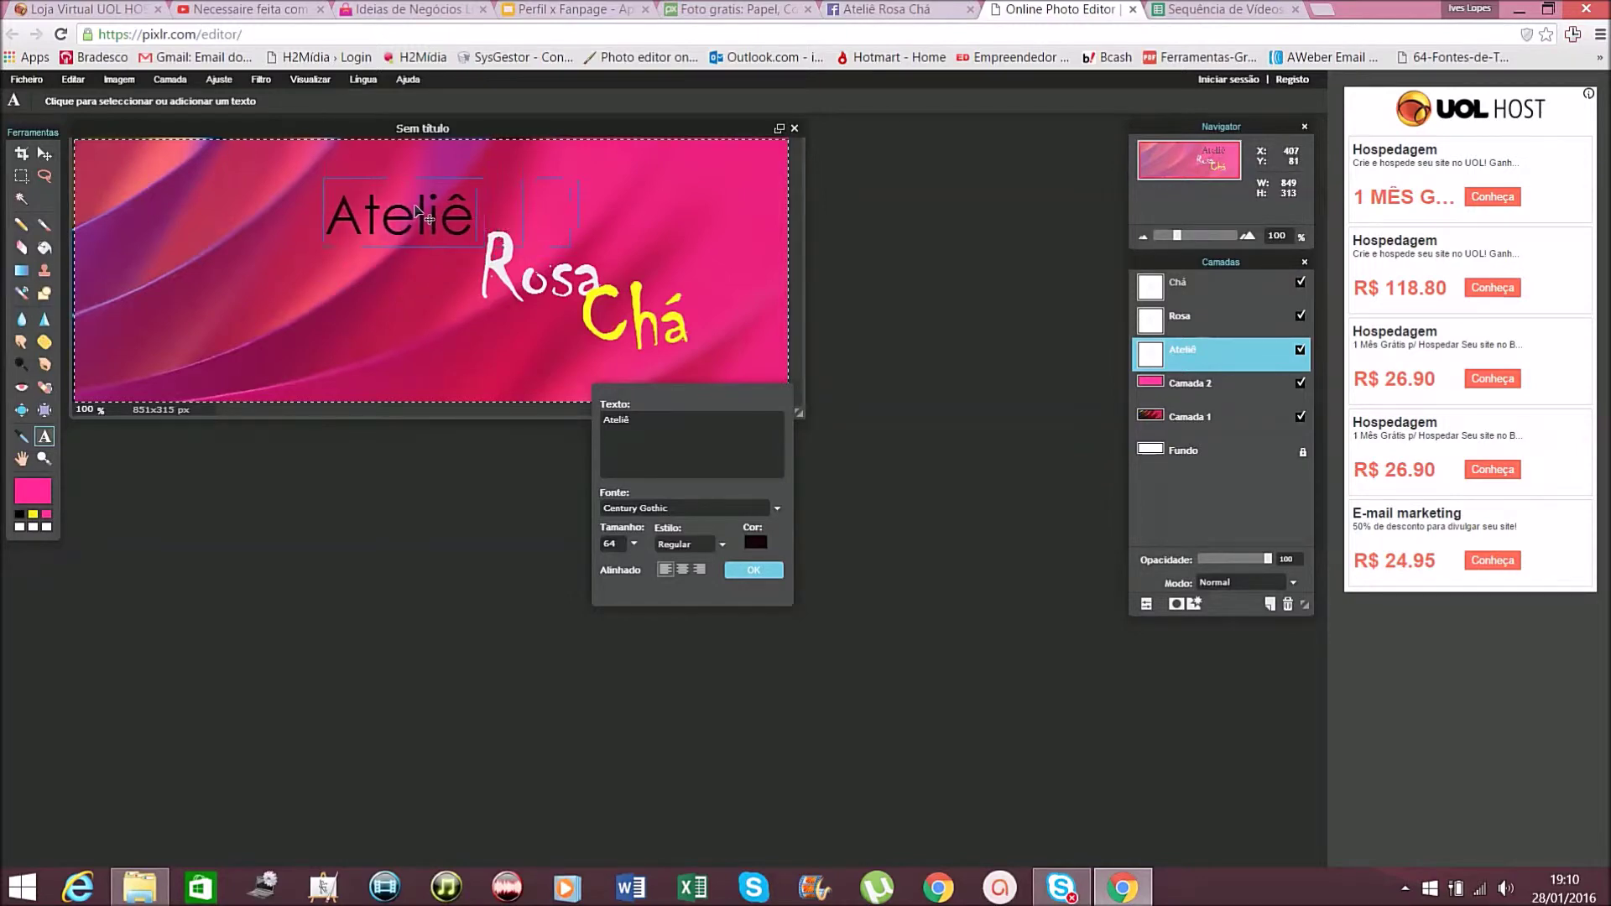
{"action": "left_click", "coordinate": [742, 571]}
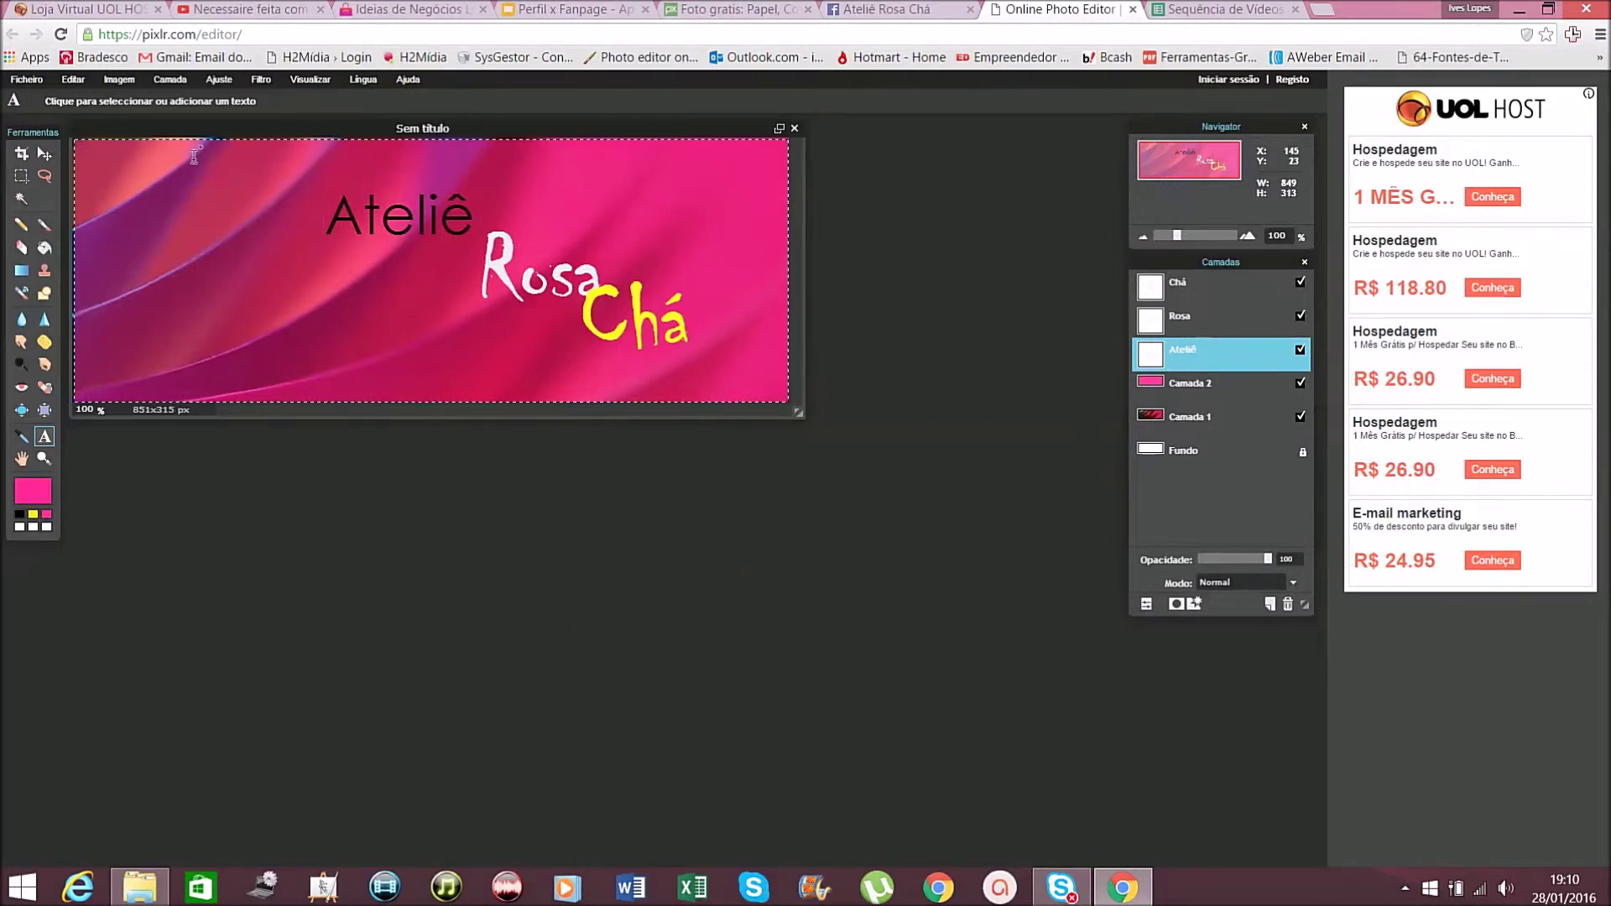
Save the cover image to the computer's Downloads folder as a JPEG named atelie-rosa-cha-banner
{"action": "left_click", "coordinate": [28, 81]}
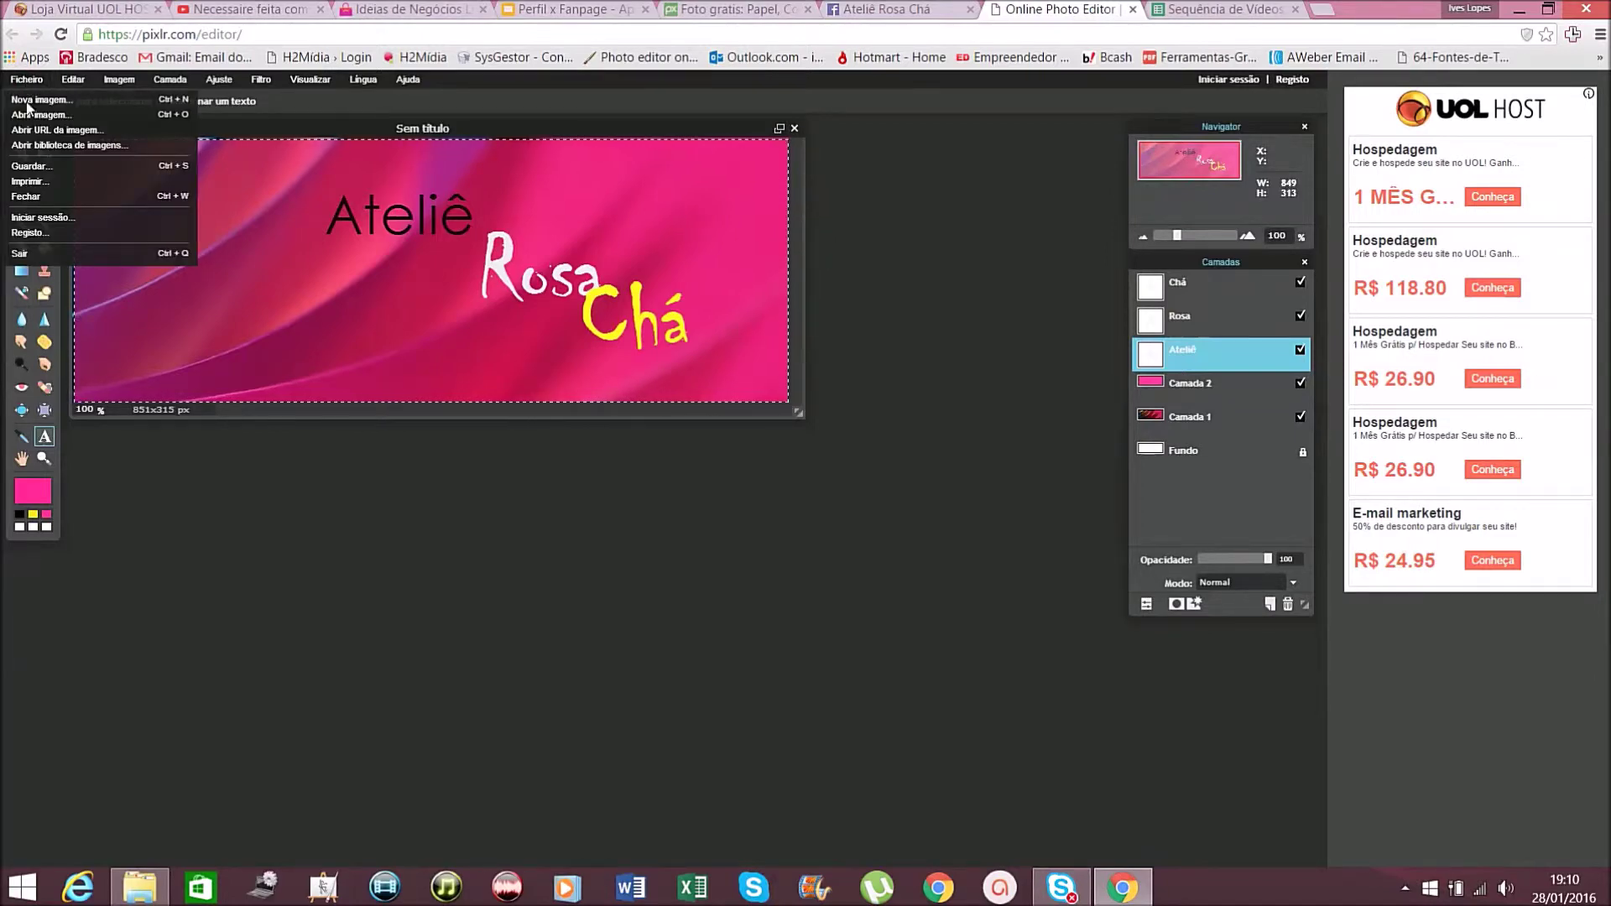
{"action": "left_click", "coordinate": [36, 167]}
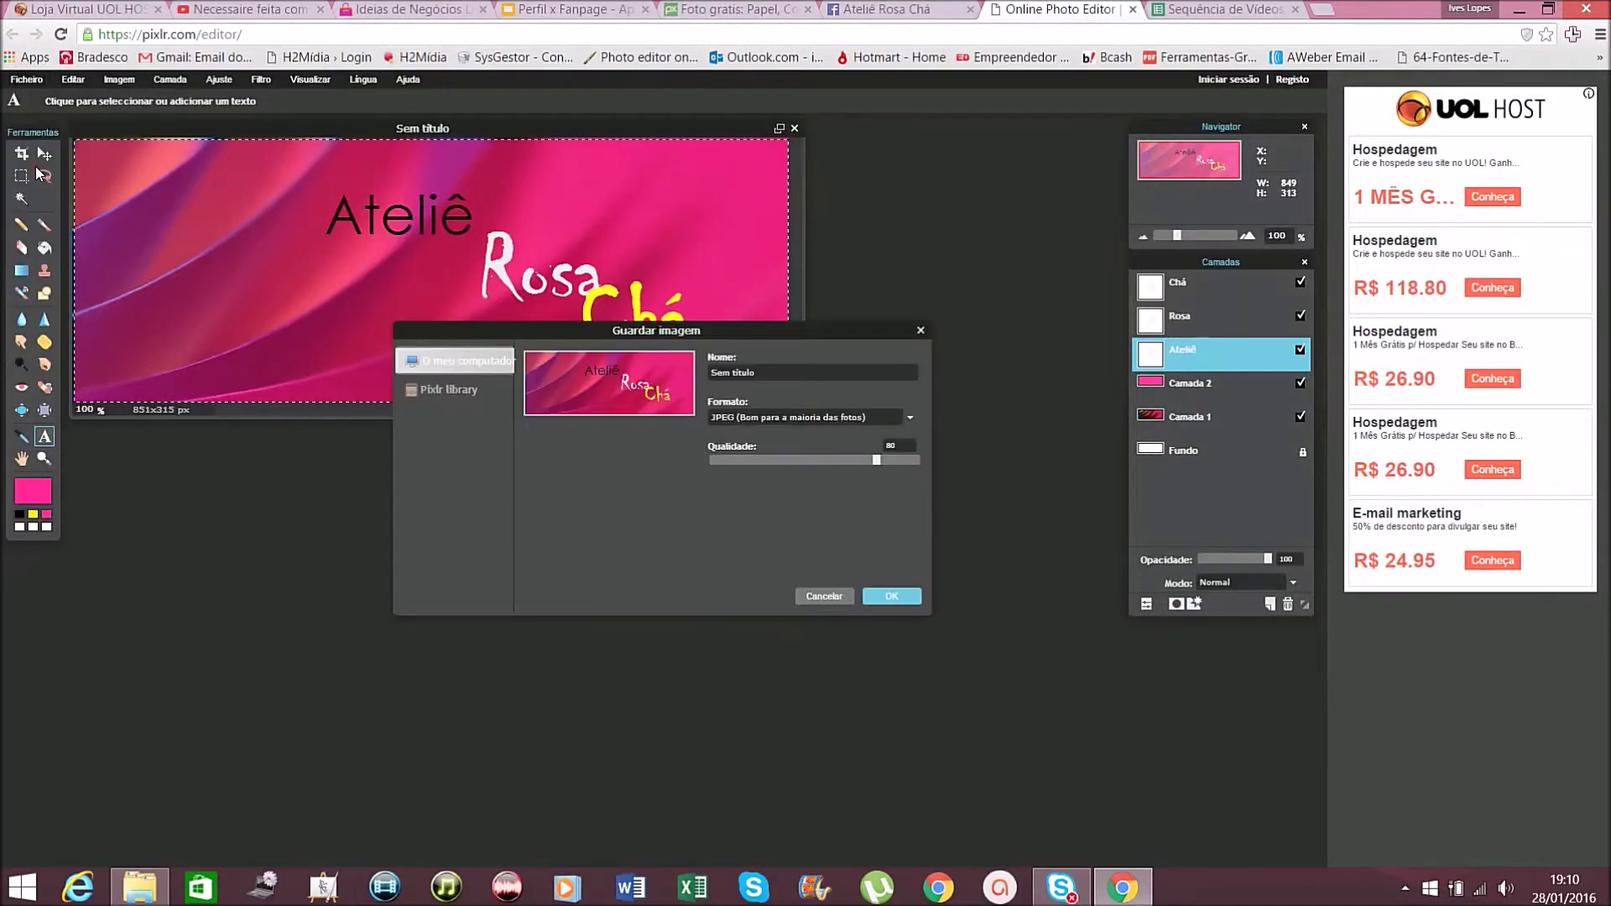
{"action": "left_click", "coordinate": [772, 375]}
{"action": "key", "text": "BackSpace"}
{"action": "key", "text": "BackSpace"}
{"action": "key", "text": "BackSpace"}
{"action": "key", "text": "BackSpace"}
{"action": "key", "text": "BackSpace"}
{"action": "key", "text": "BackSpace"}
{"action": "key", "text": "BackSpace"}
{"action": "key", "text": "BackSpace"}
{"action": "key", "text": "BackSpace"}
{"action": "key", "text": "BackSpace"}
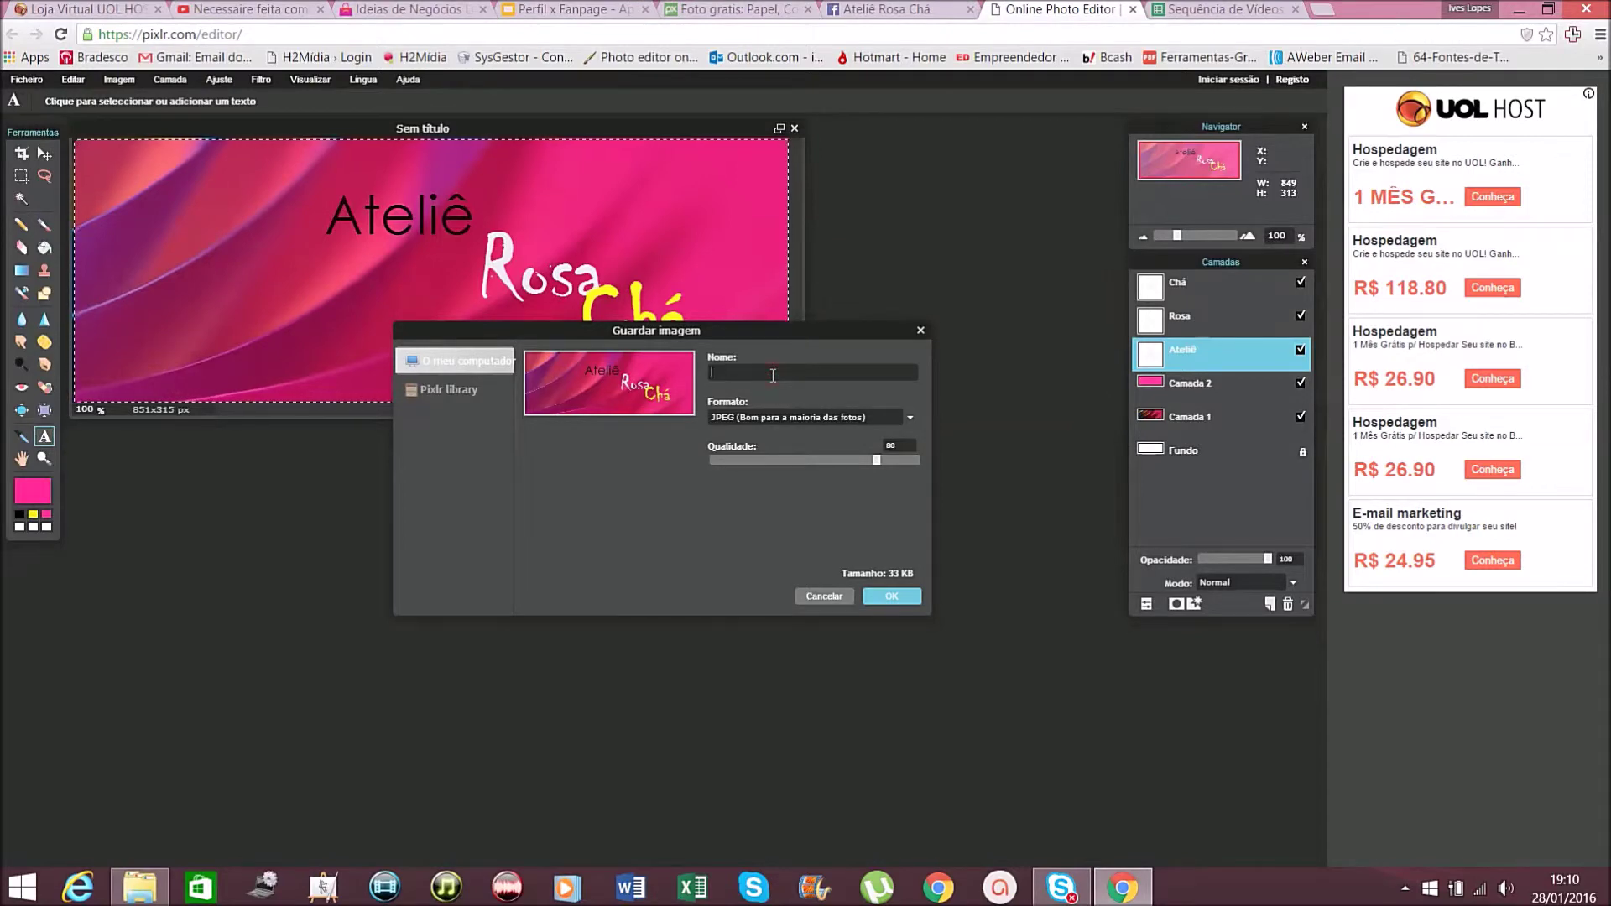
{"action": "type", "text": "atelie"}
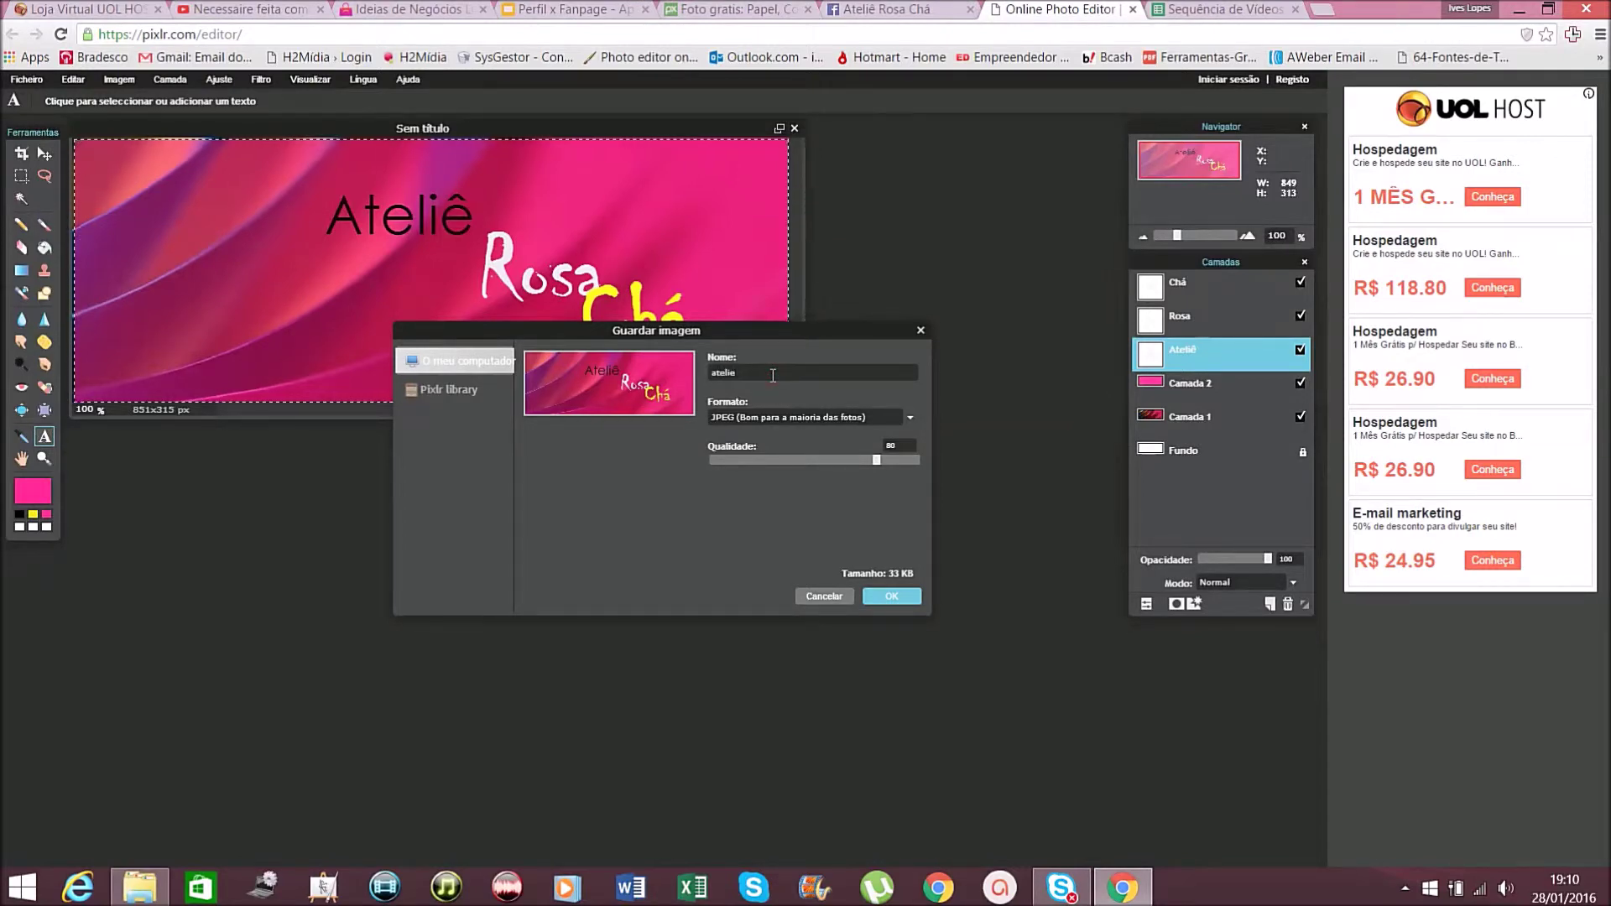
{"action": "type", "text": "-rosa-cha"}
{"action": "left_click", "coordinate": [894, 597]}
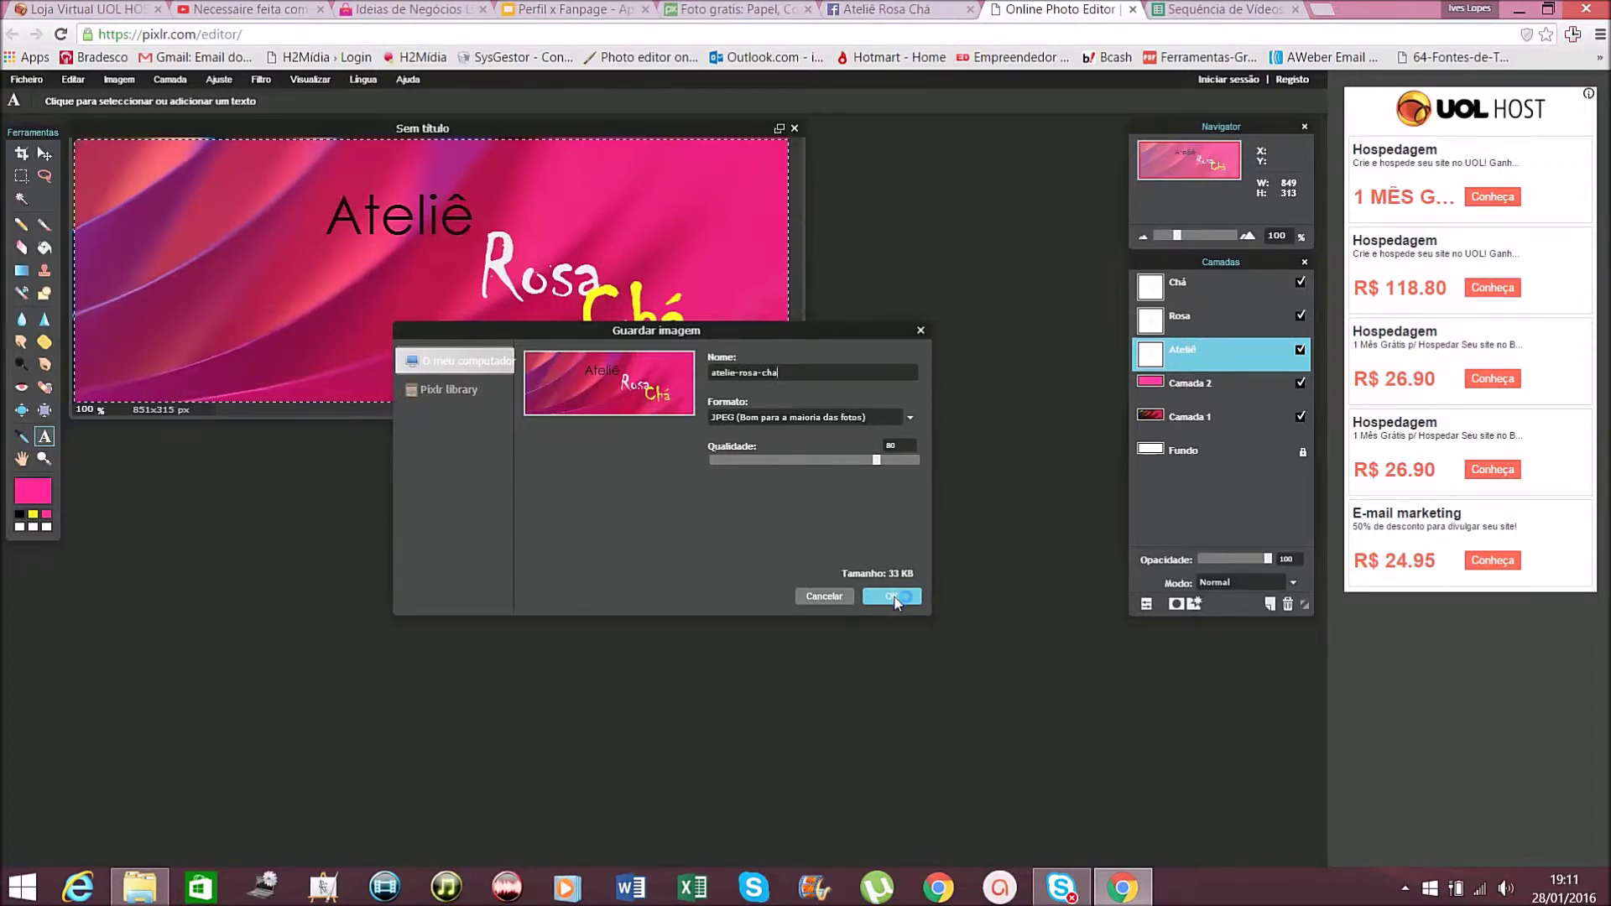
{"action": "type", "text": "-banner"}
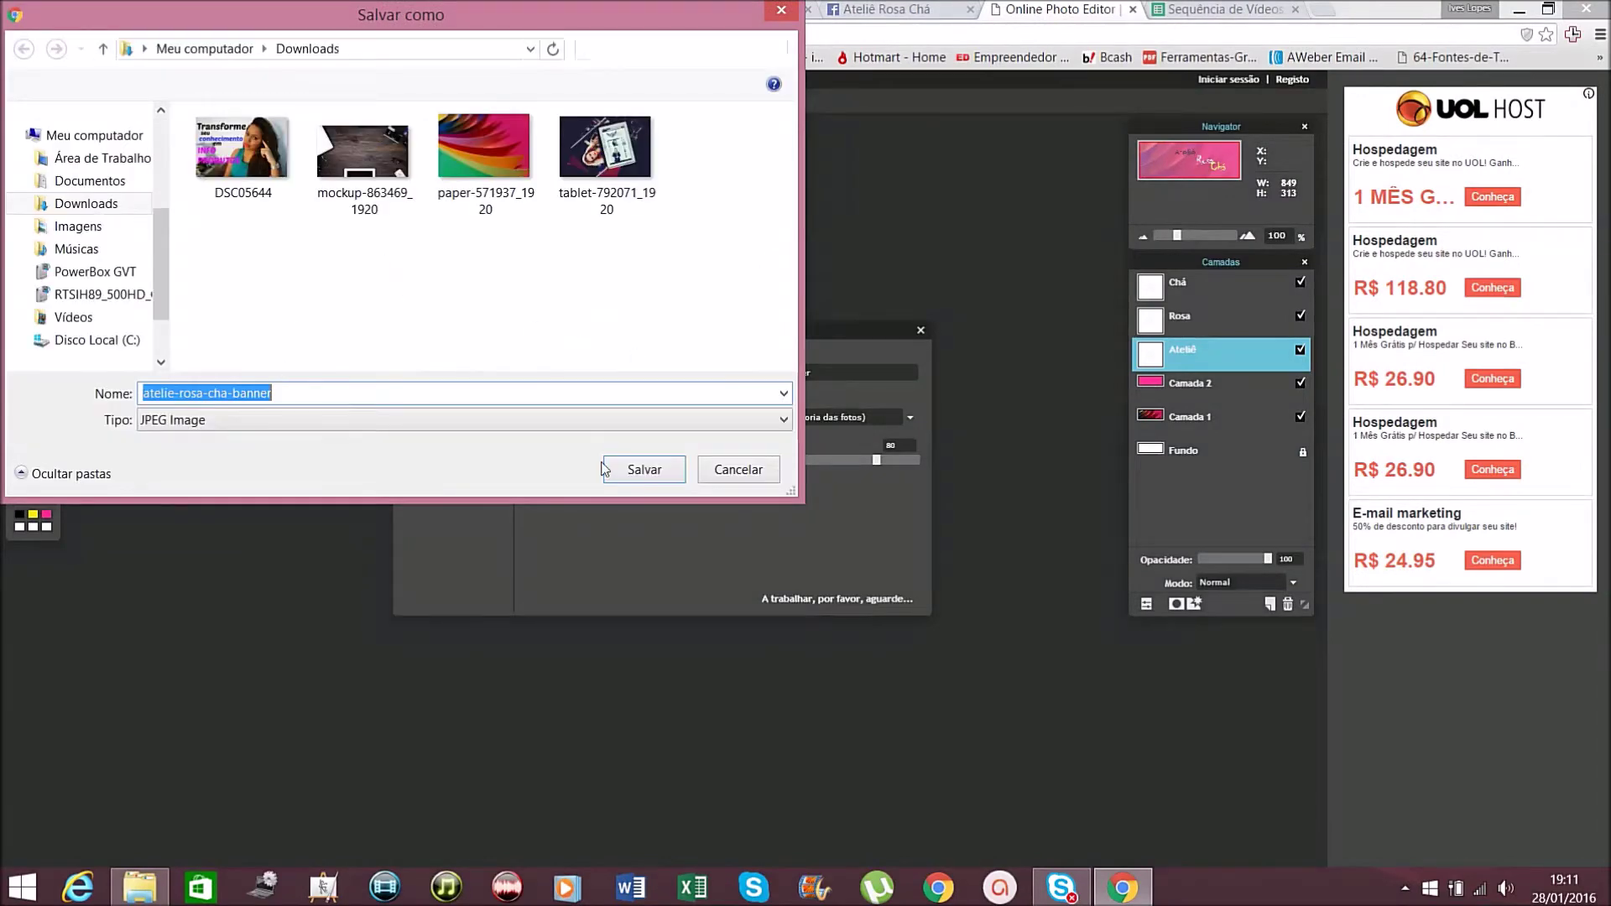
{"action": "left_click", "coordinate": [638, 472]}
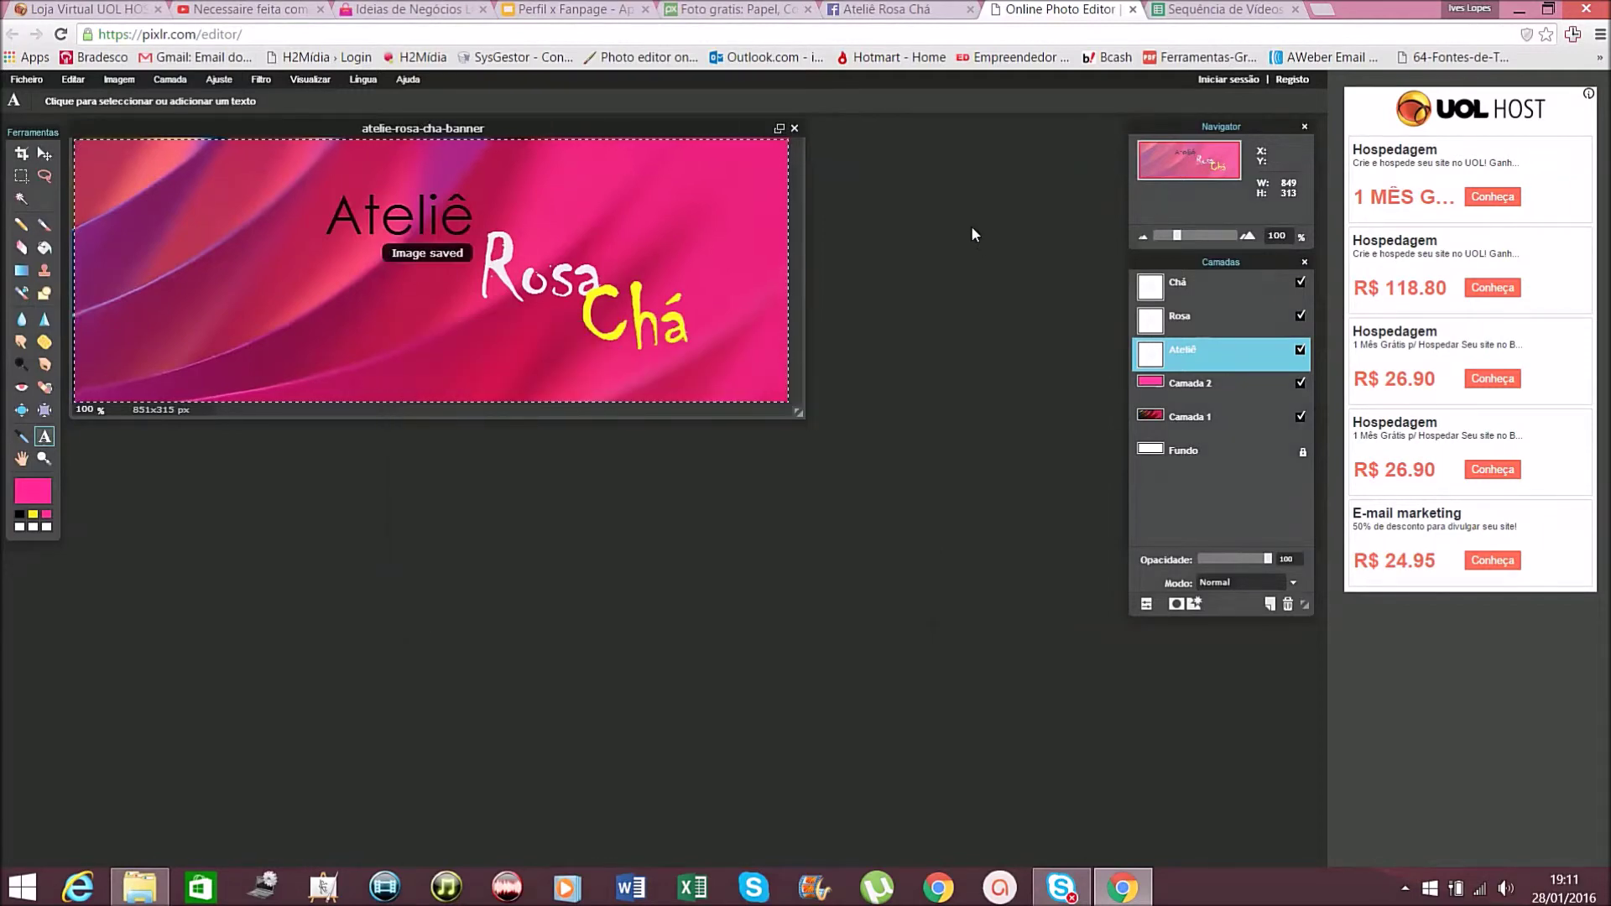
Switch to the Ateliê Rosa Chá Facebook page and upload atelie-rosa-cha-banner from Downloads as its cover photo
{"action": "left_click", "coordinate": [896, 11]}
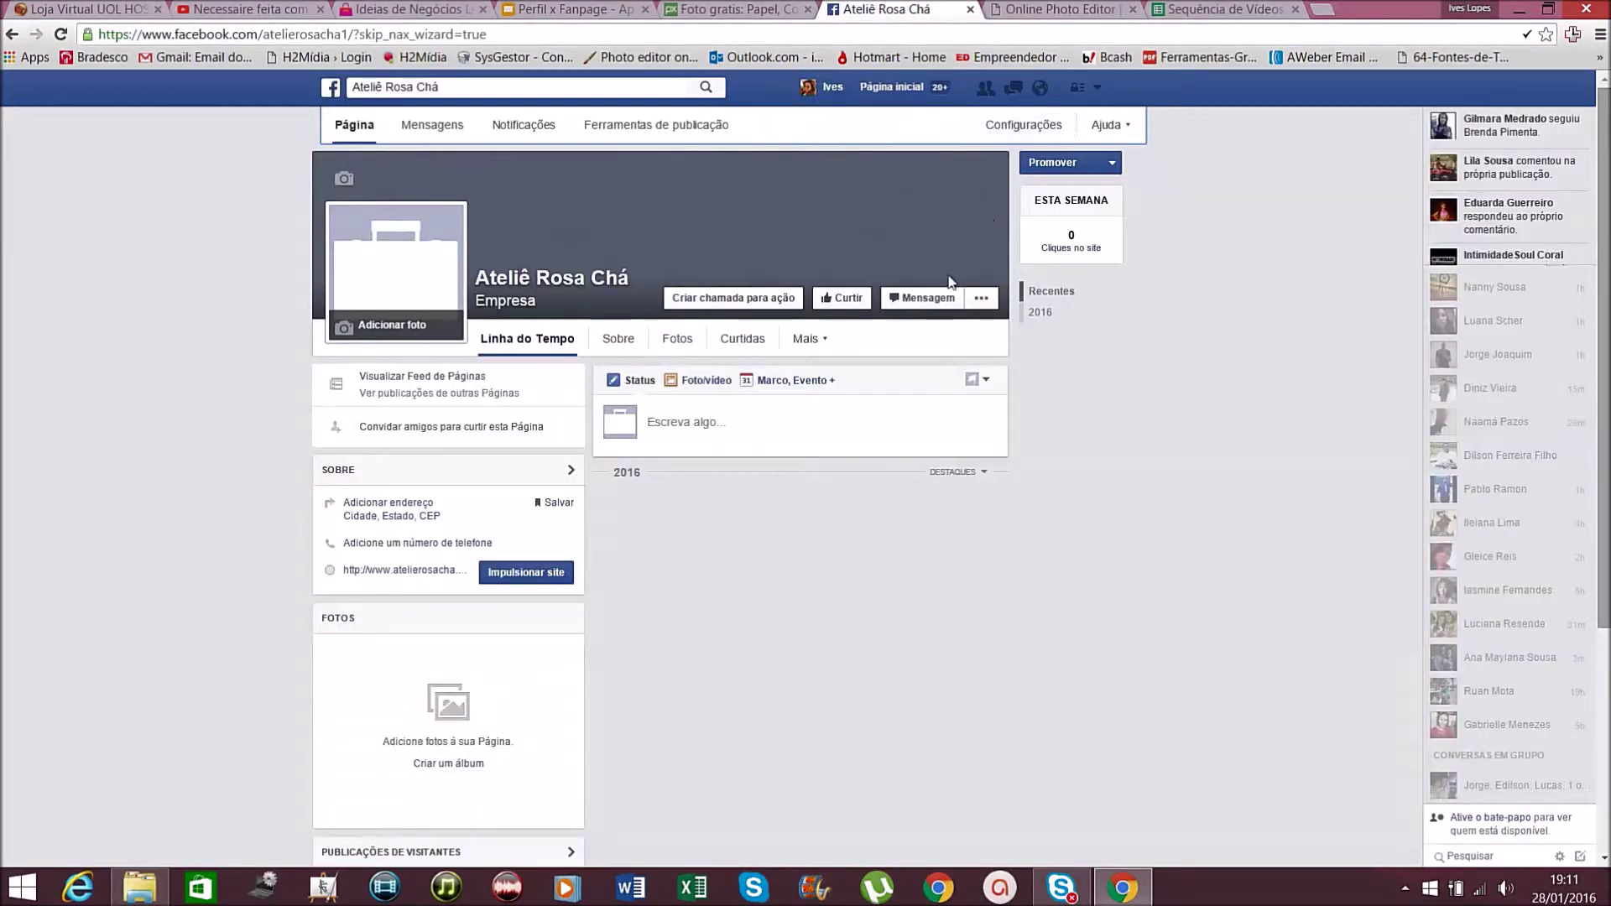
{"action": "left_click", "coordinate": [346, 181]}
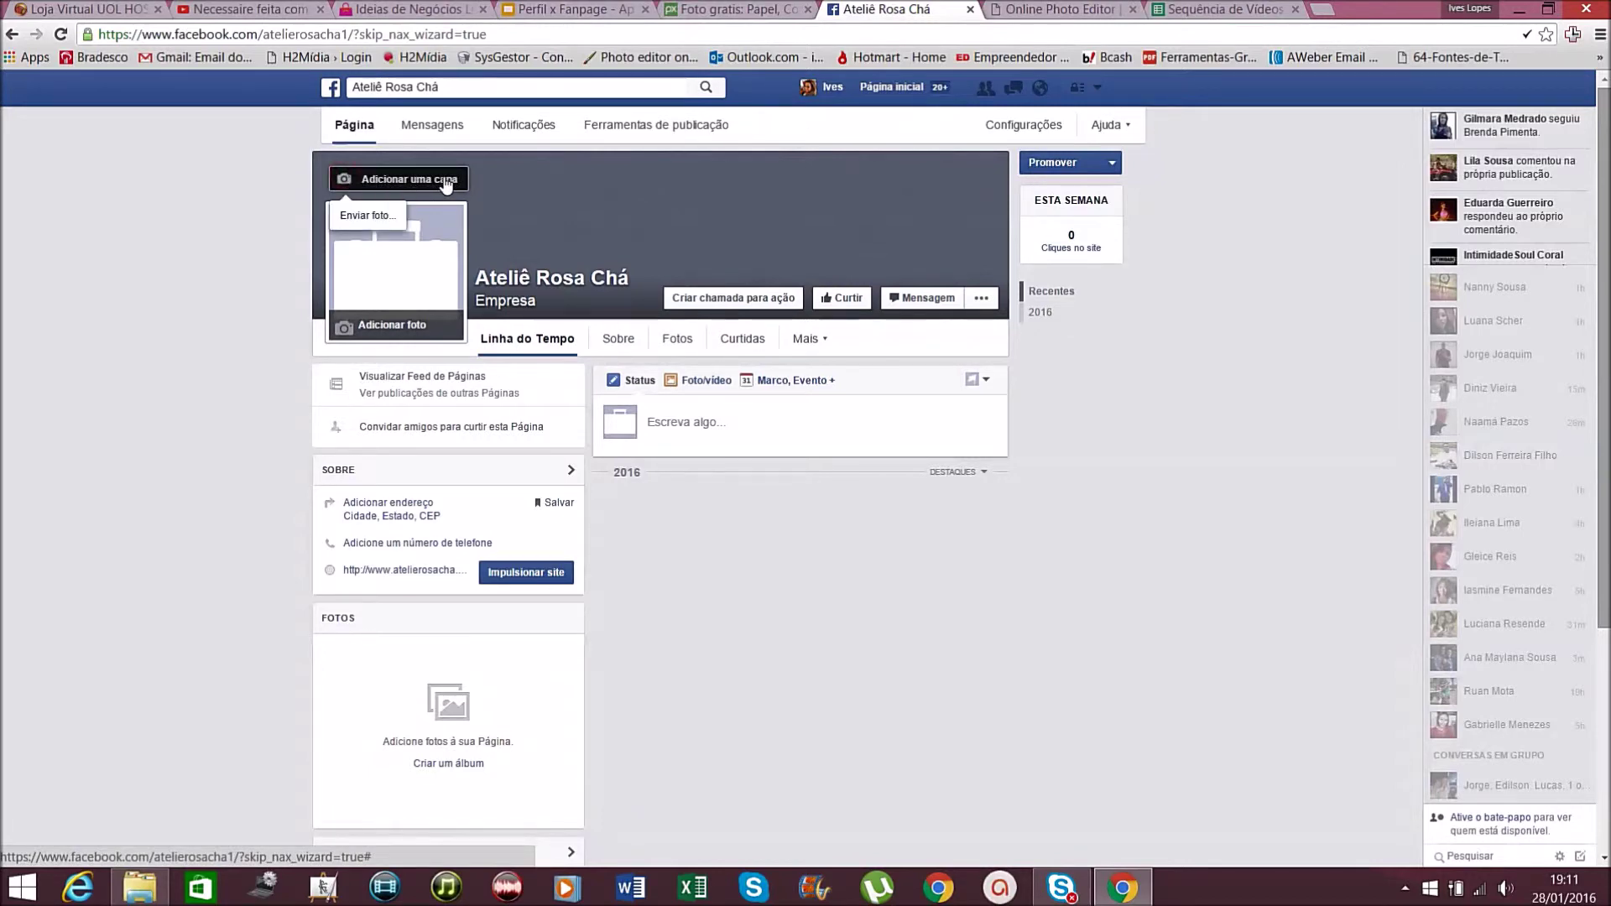
{"action": "left_click", "coordinate": [353, 216]}
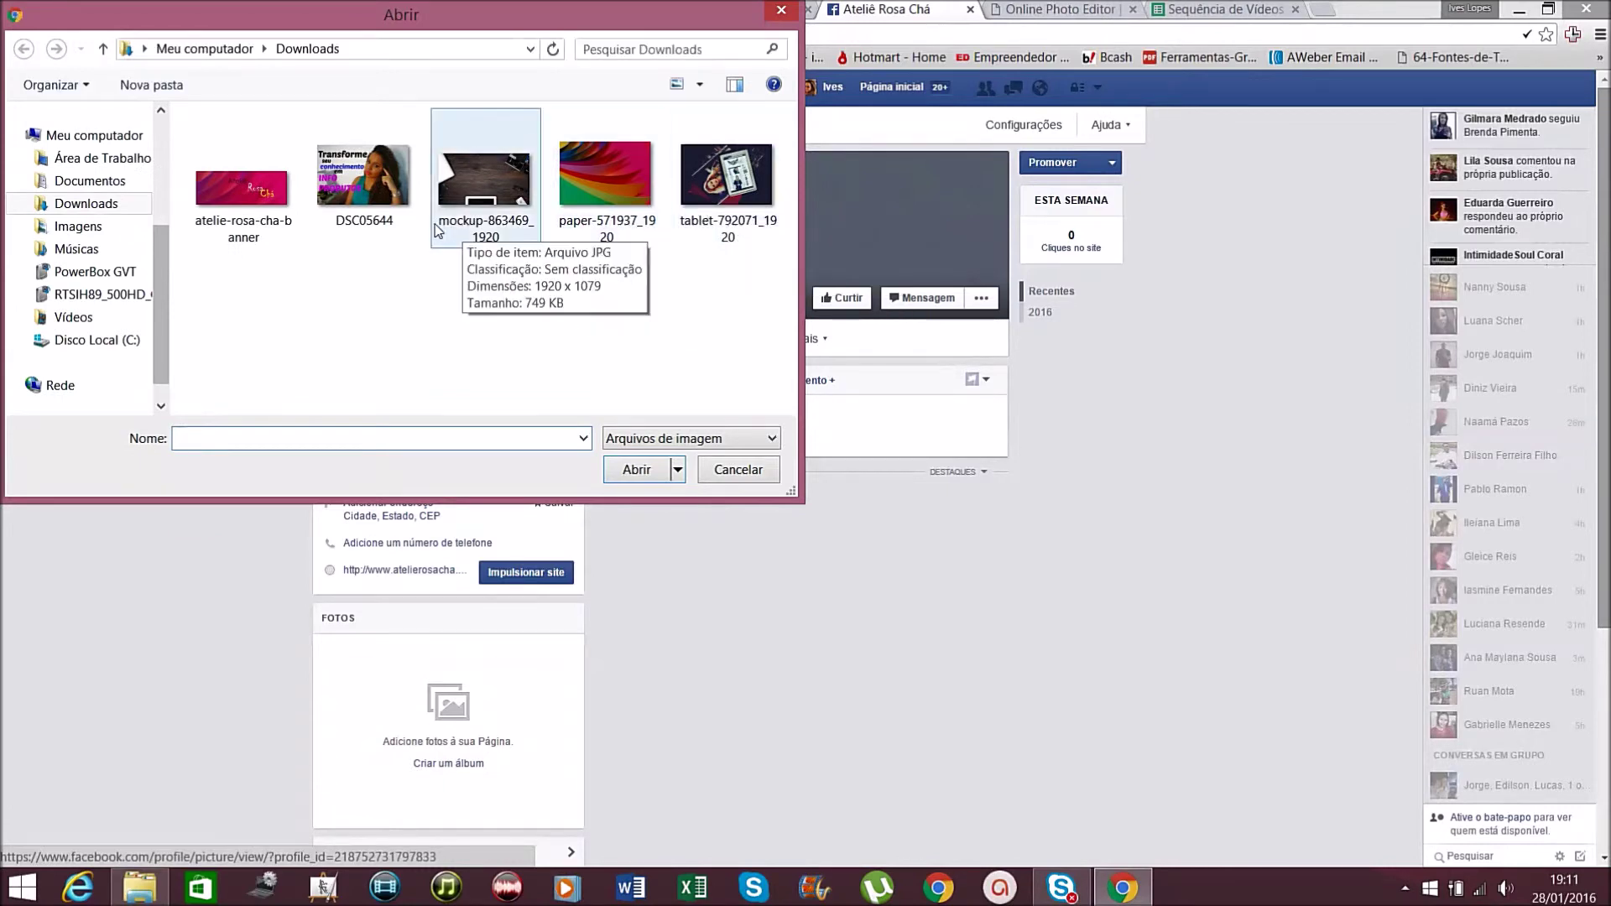
{"action": "left_click", "coordinate": [283, 219]}
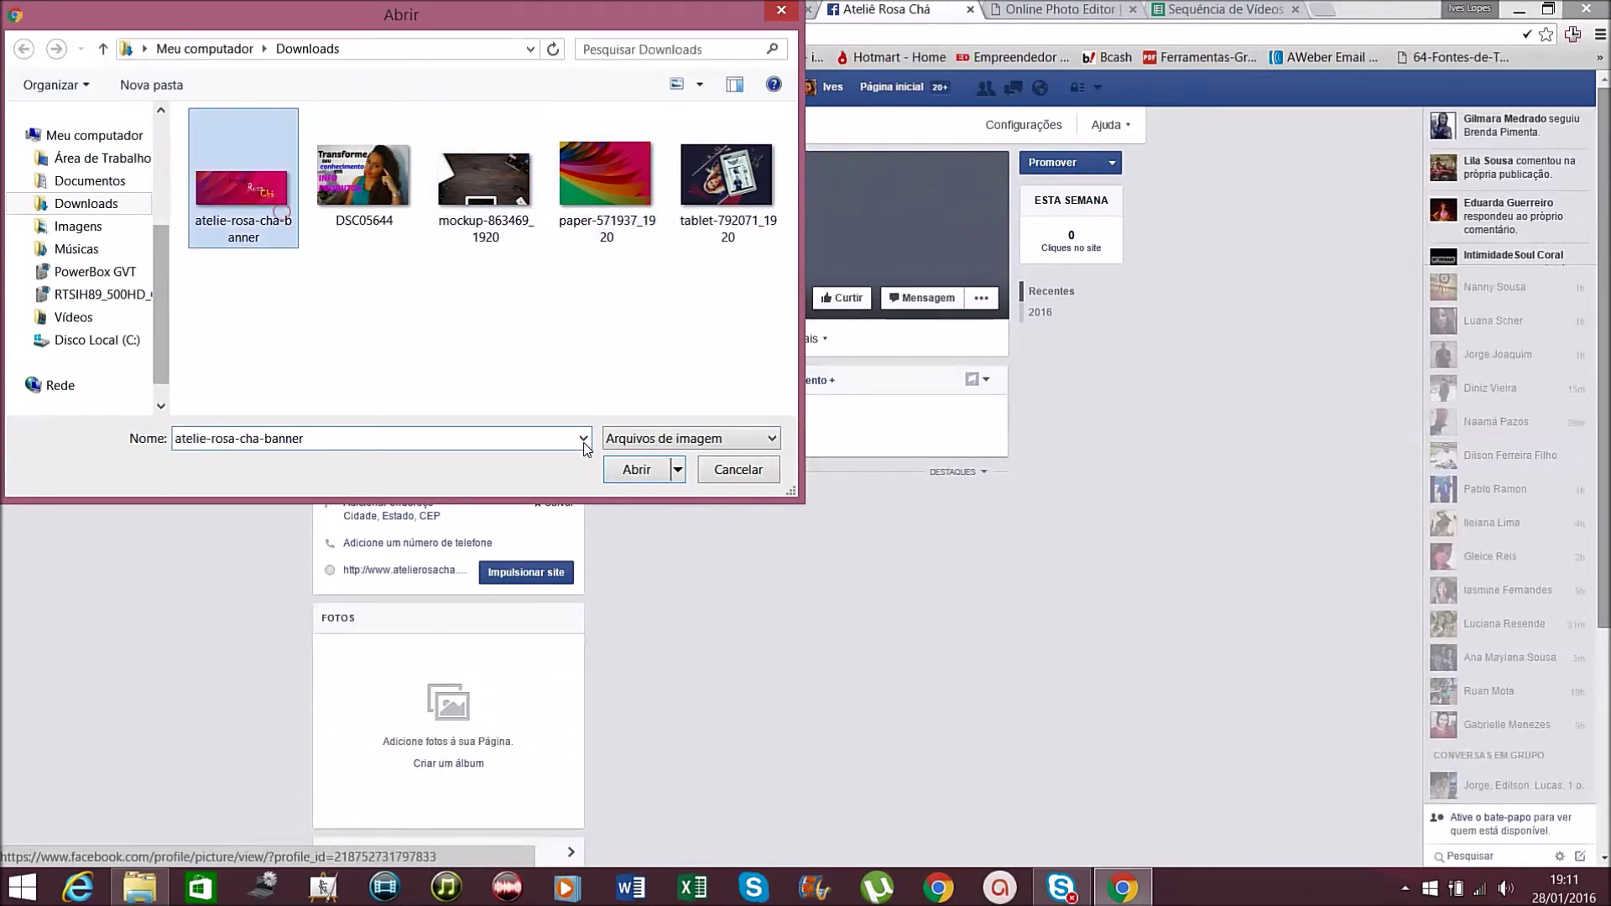
{"action": "left_click", "coordinate": [647, 470]}
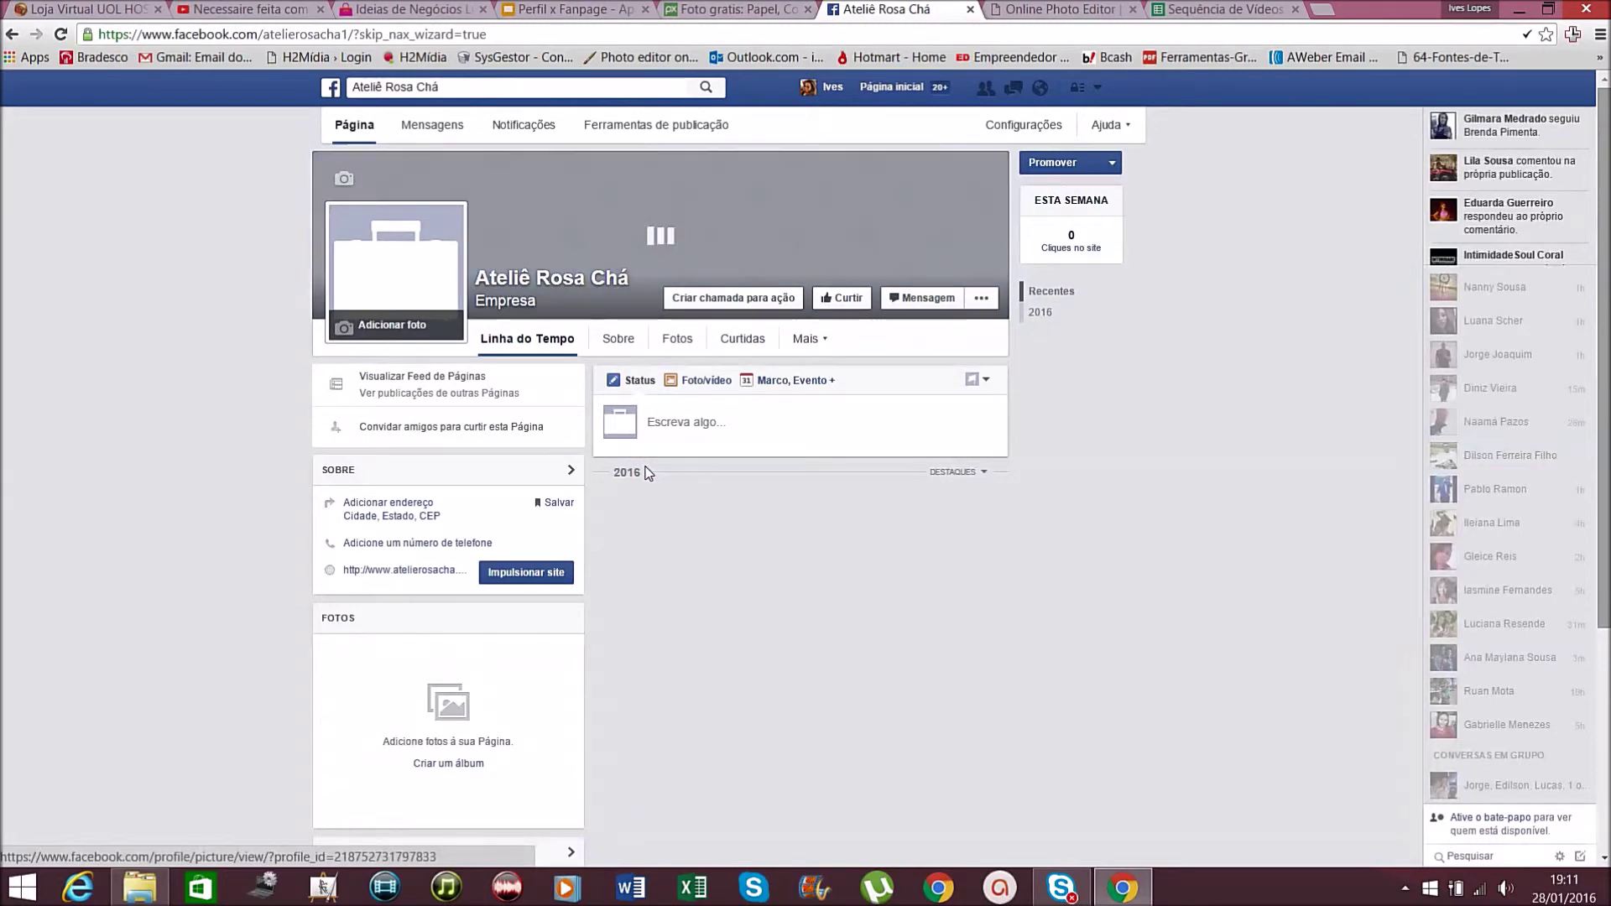